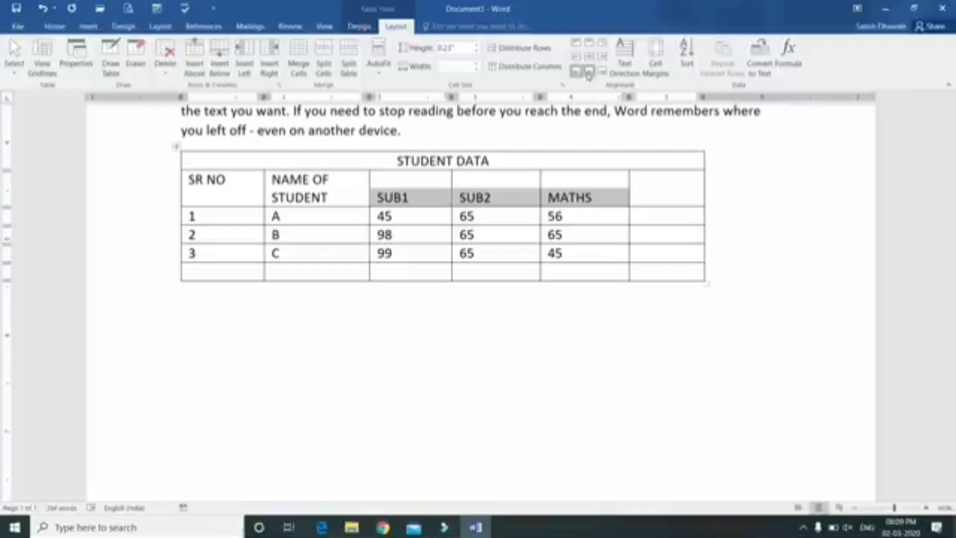
# - Try the different cell alignments on the SUB1, SUB2 and MATHS headers, finishing with Align Center
pyautogui.click(589, 71)
pyautogui.click(602, 71)
pyautogui.click(602, 56)
pyautogui.click(591, 57)
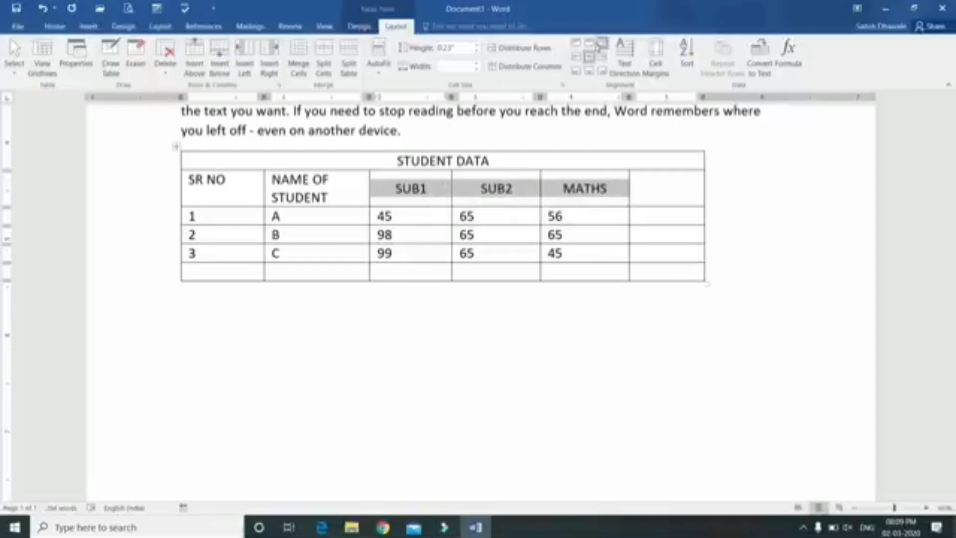
pyautogui.click(602, 43)
pyautogui.click(589, 44)
pyautogui.click(576, 43)
pyautogui.click(578, 57)
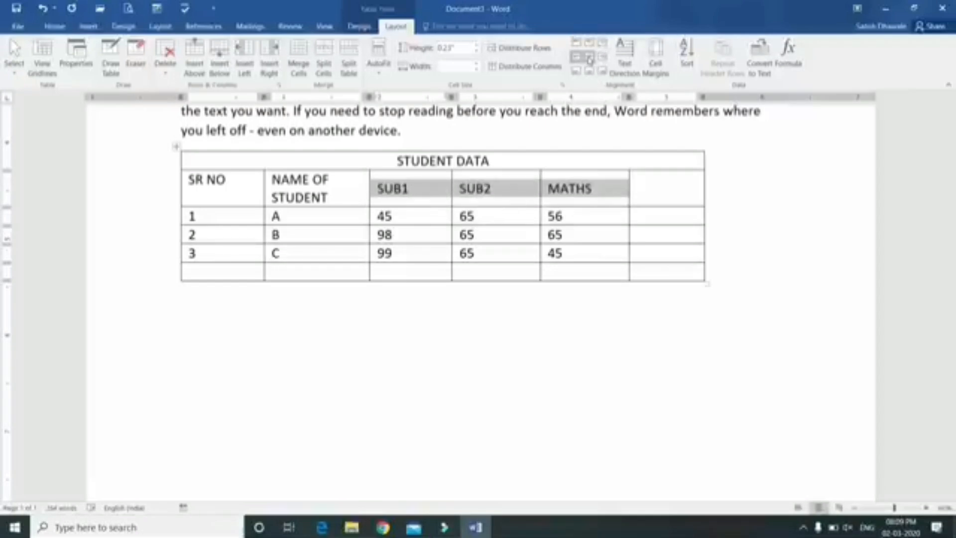
pyautogui.click(589, 58)
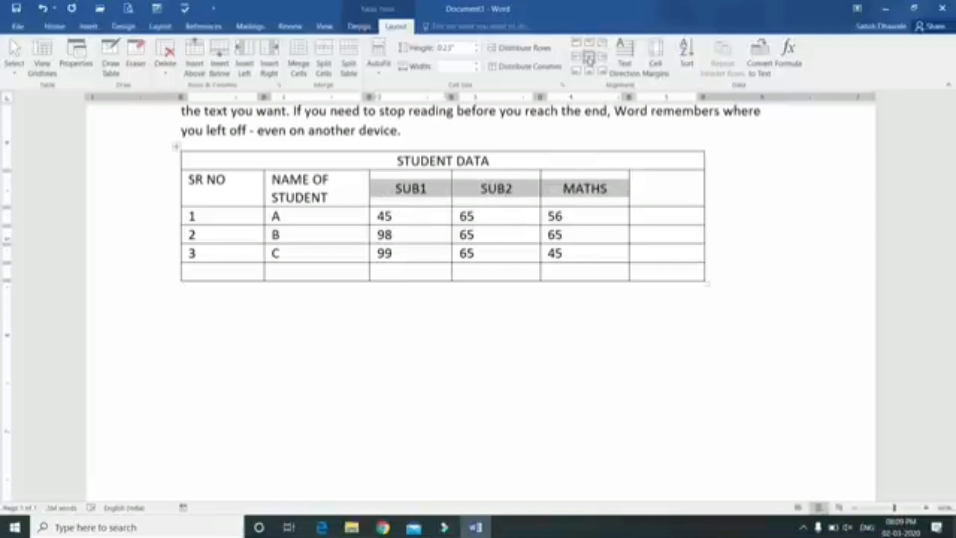
# - Cycle the text direction of the SUB1, SUB2 and MATHS headers through its vertical orientations, and undo the rotation
pyautogui.click(626, 59)
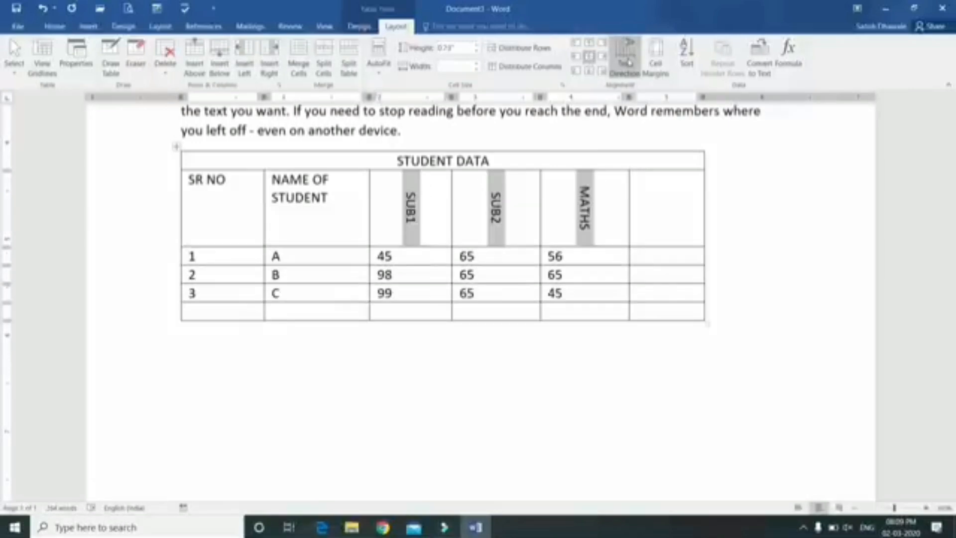
pyautogui.click(628, 62)
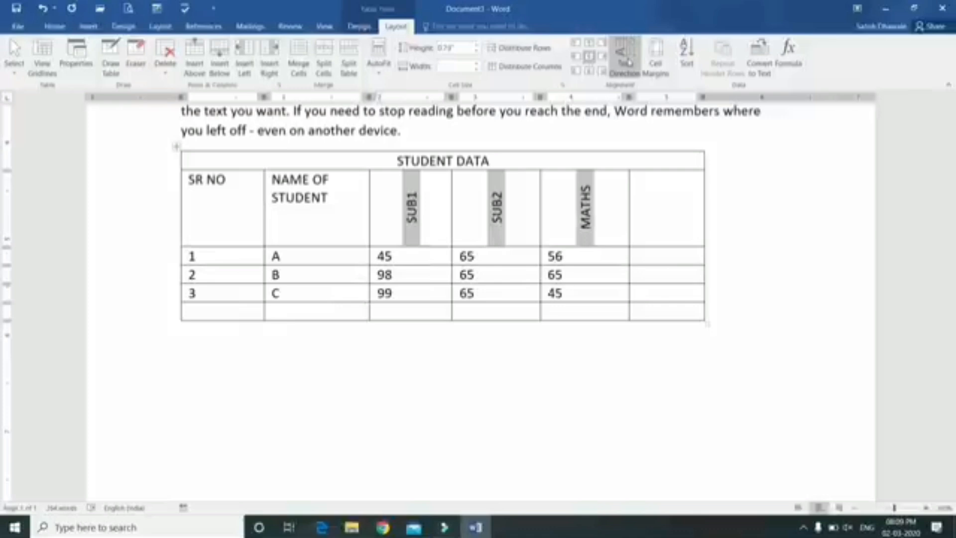
pyautogui.click(628, 62)
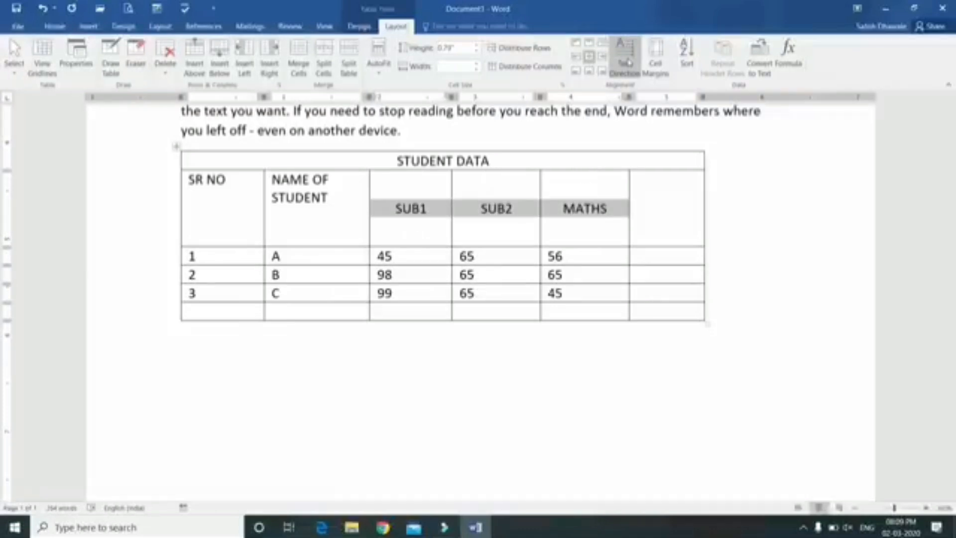
pyautogui.click(629, 62)
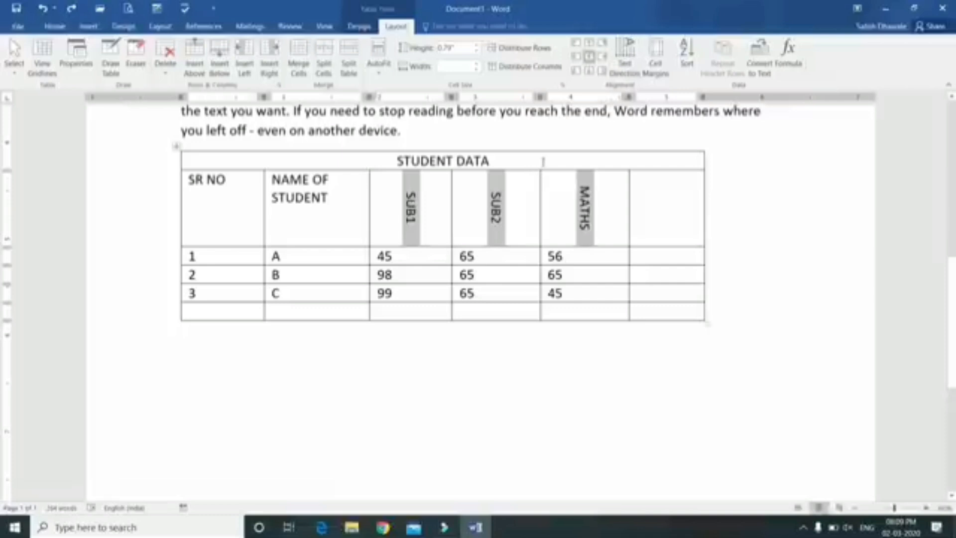
pyautogui.hotkey('ctrl', 'z')
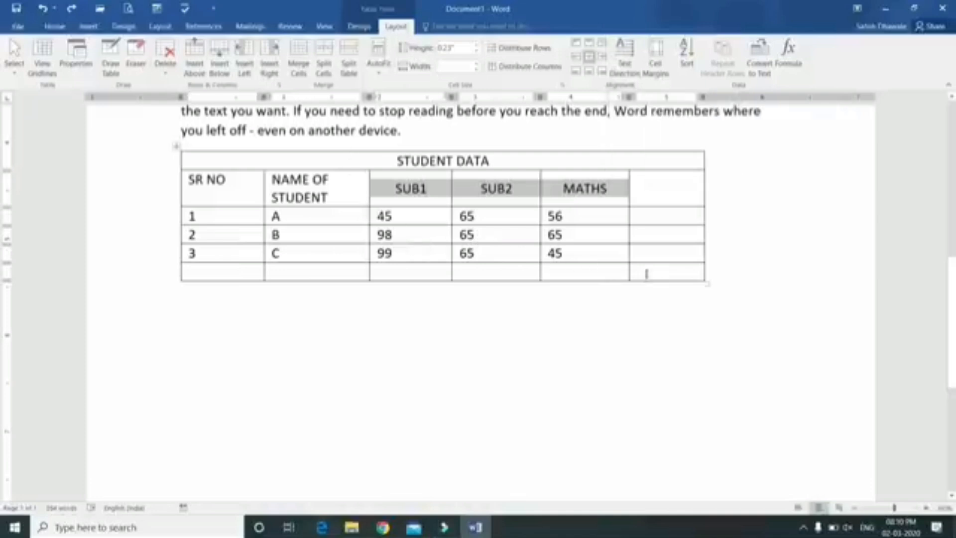
# - Centre the contents of all table cells horizontally and vertically
pyautogui.moveTo(646, 273)
pyautogui.mouseDown()
pyautogui.moveTo(325, 212)
pyautogui.moveTo(199, 166)
pyautogui.mouseUp()
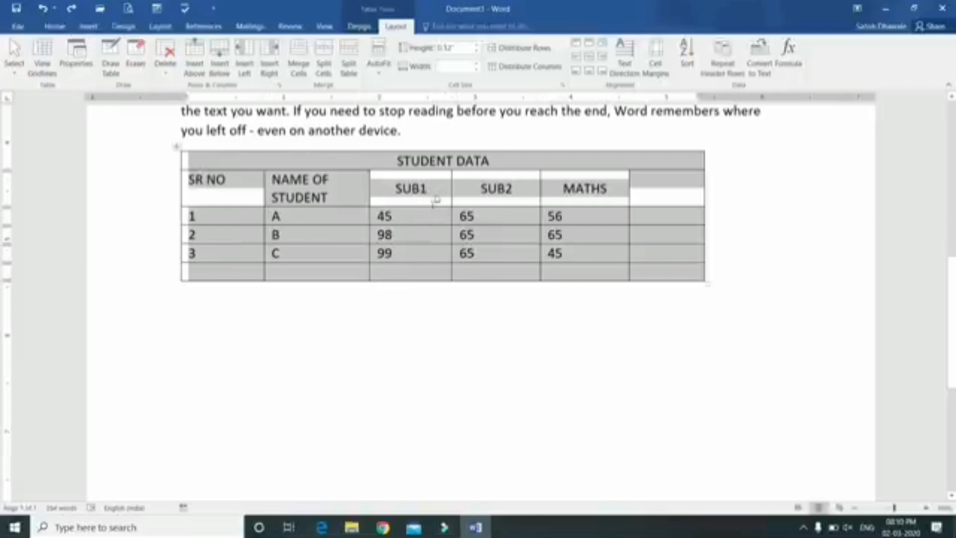
pyautogui.click(589, 56)
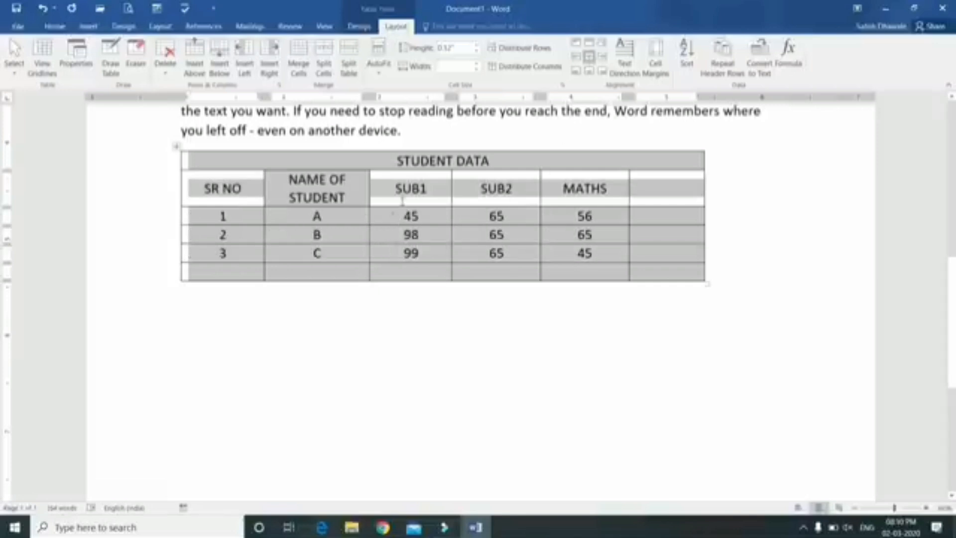
# - Try AutoFit Contents on the whole student table, and undo the resizing
pyautogui.click(381, 75)
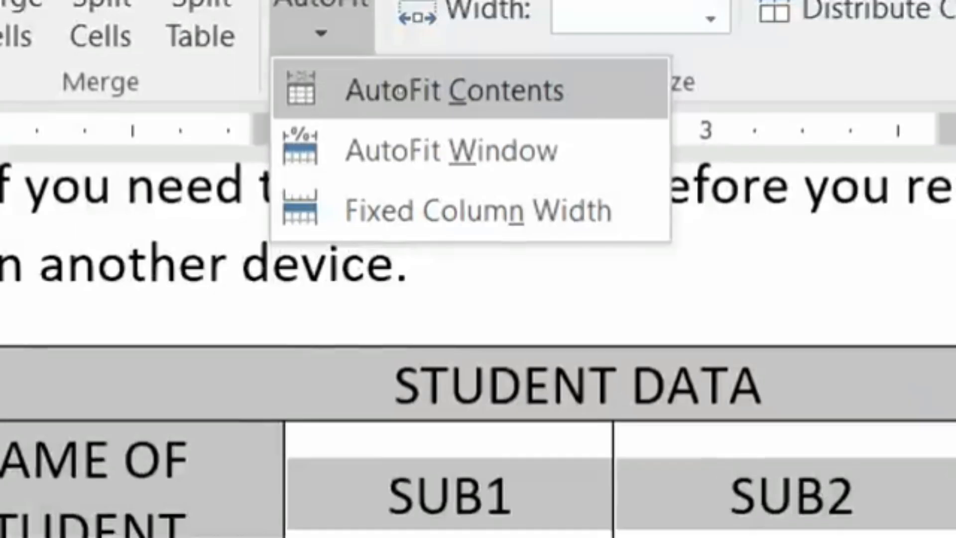
pyautogui.click(400, 91)
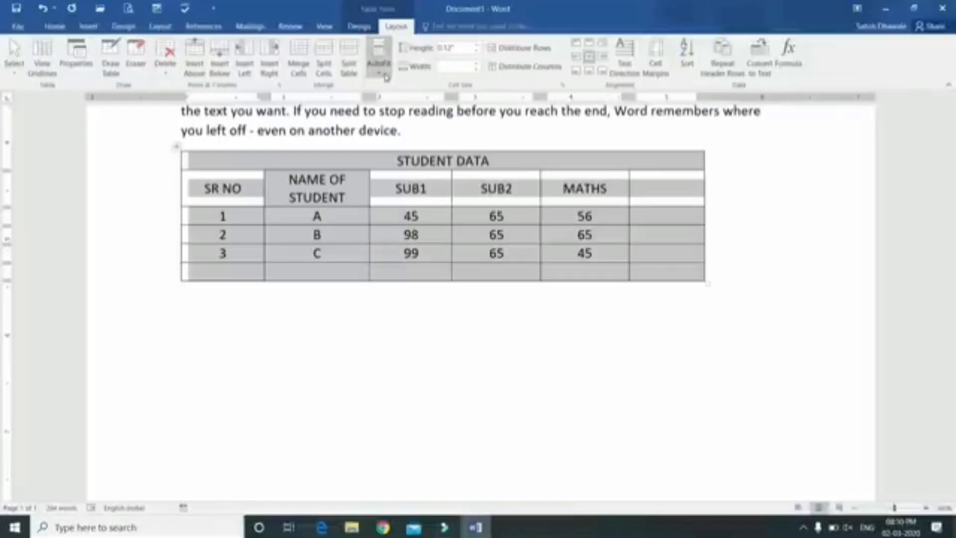
pyautogui.click(379, 63)
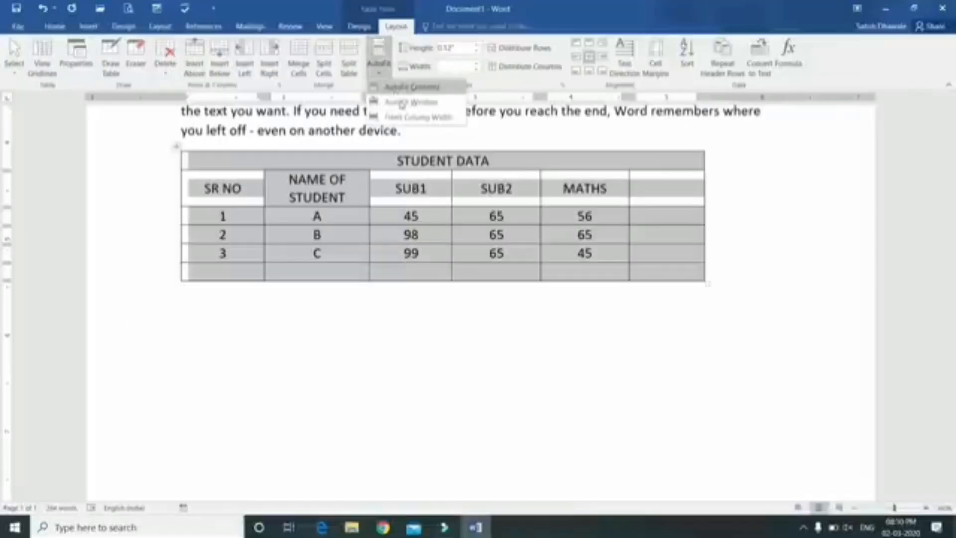
pyautogui.click(403, 92)
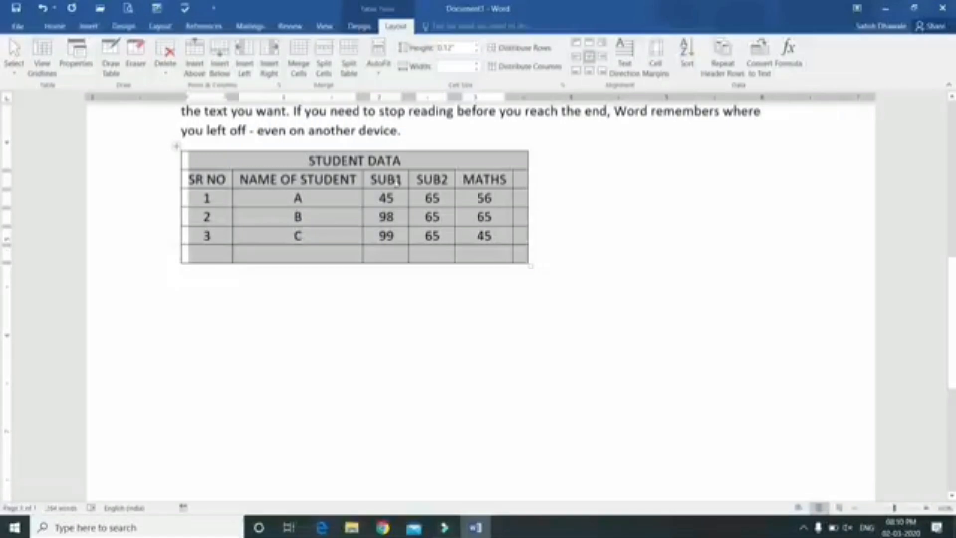
pyautogui.hotkey('ctrl', 'z')
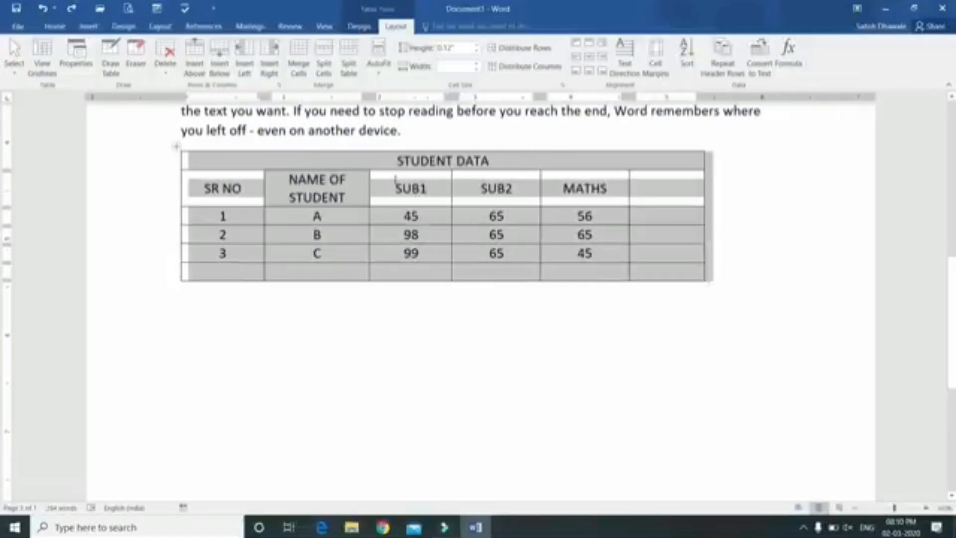
# - Fit the student table to the window width with AutoFit Window, and apply Fixed Column Width
pyautogui.click(378, 60)
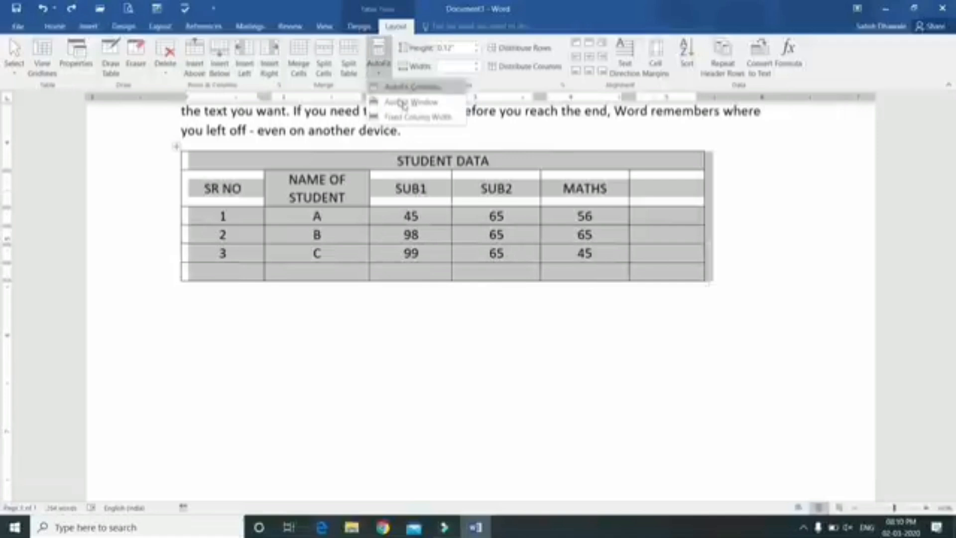
pyautogui.click(407, 102)
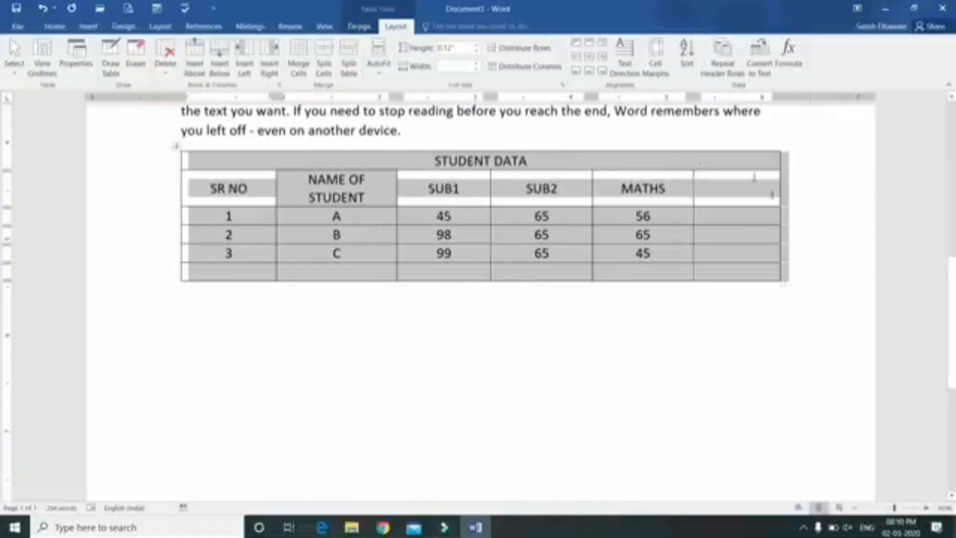
pyautogui.click(379, 74)
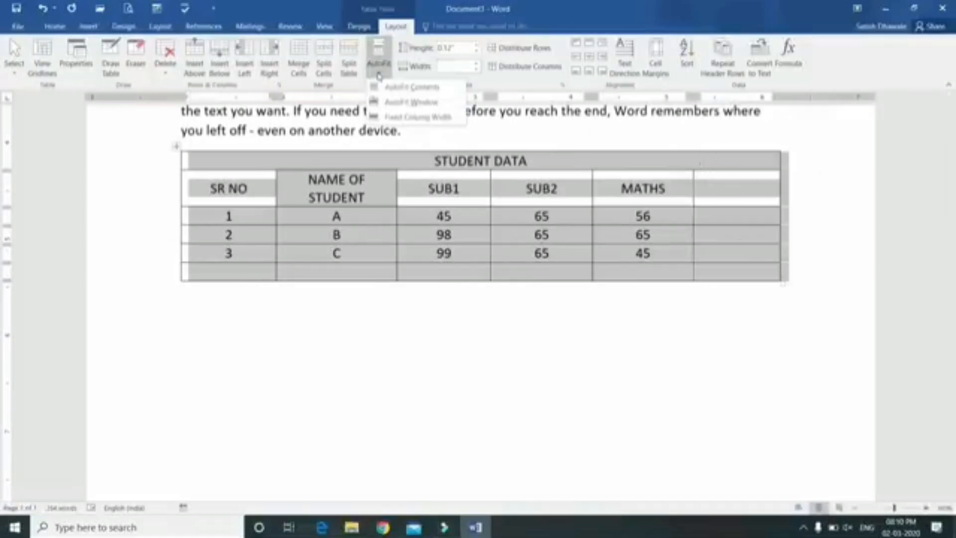
pyautogui.click(390, 118)
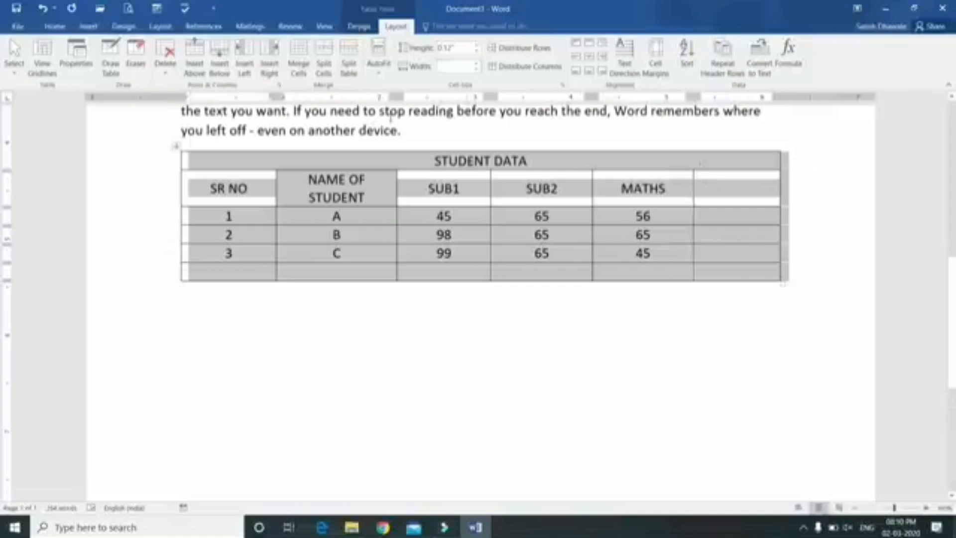
# - Shrink the table columns with AutoFit Contents and stretch the table across the page with AutoFit Window
pyautogui.click(381, 77)
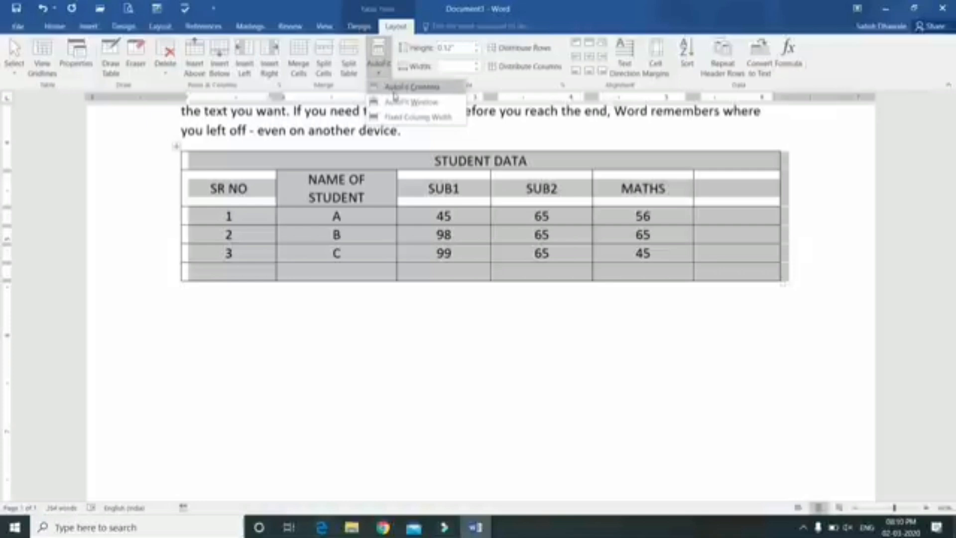
pyautogui.click(395, 89)
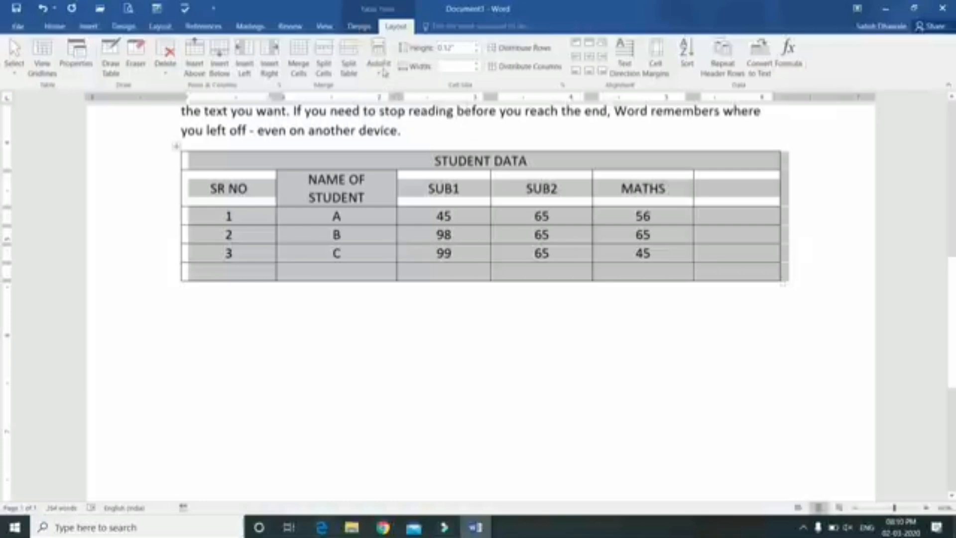
pyautogui.click(378, 65)
pyautogui.click(388, 103)
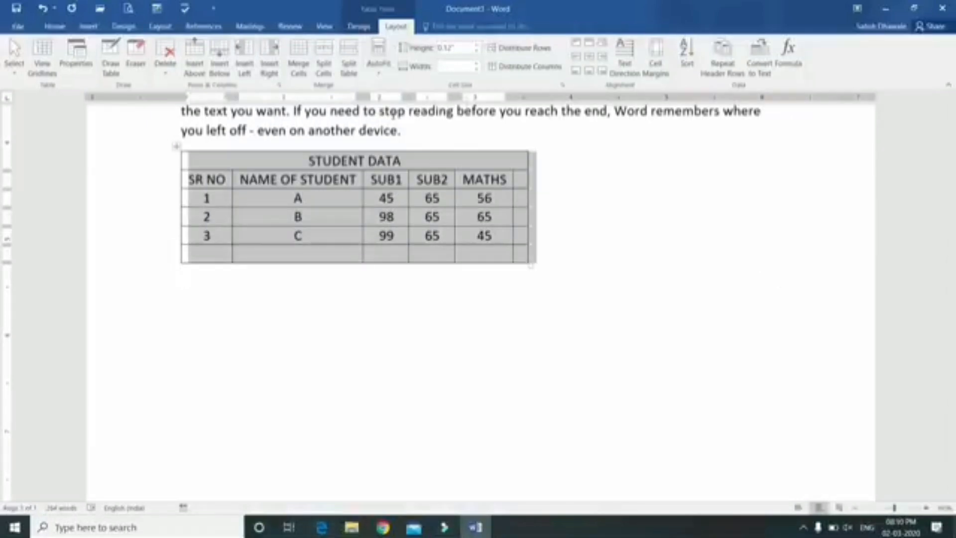
pyautogui.click(384, 70)
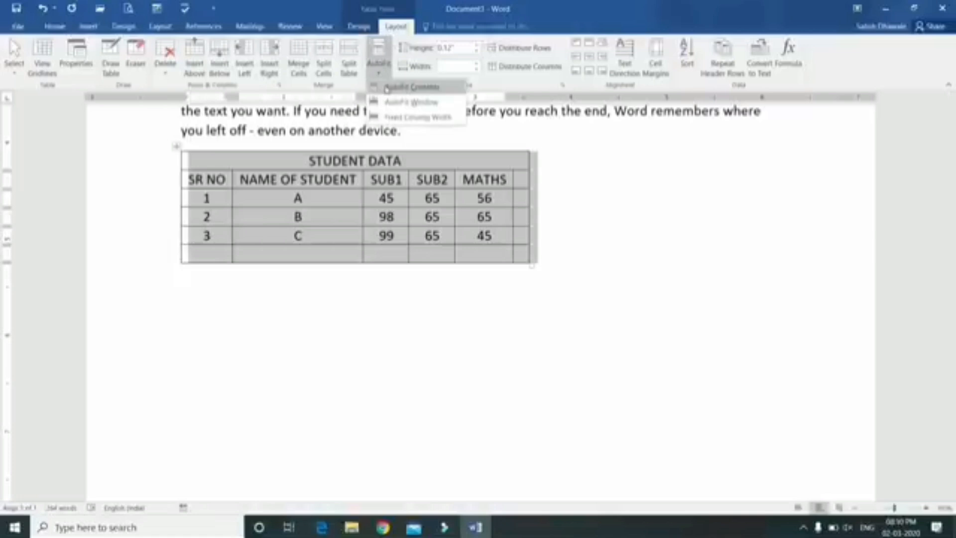
pyautogui.click(391, 103)
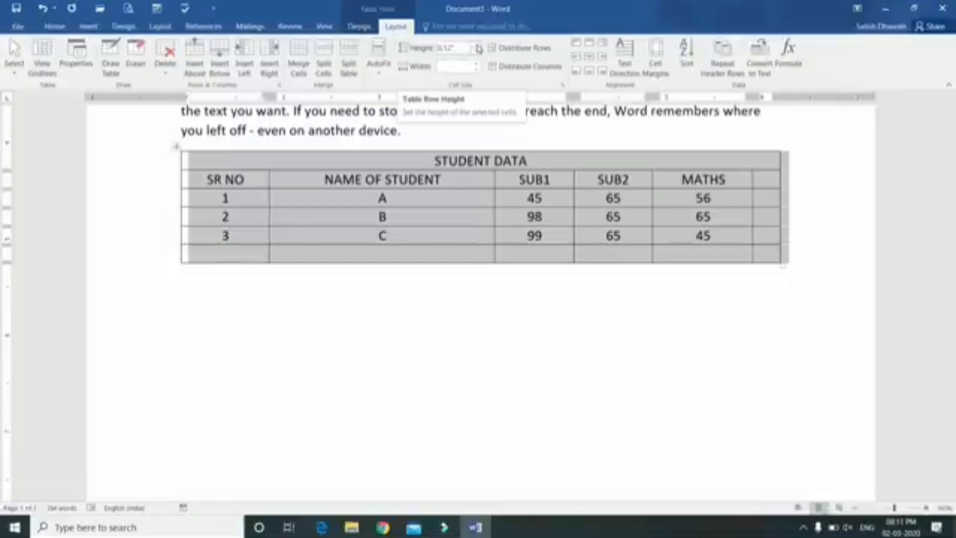
# - Try a 0.8" height on the row with the SR NO and NAME OF STUDENT headers, and reduce it to 0.2"
pyautogui.click(282, 180)
pyautogui.moveTo(200, 198); pyautogui.dragTo(715, 203)
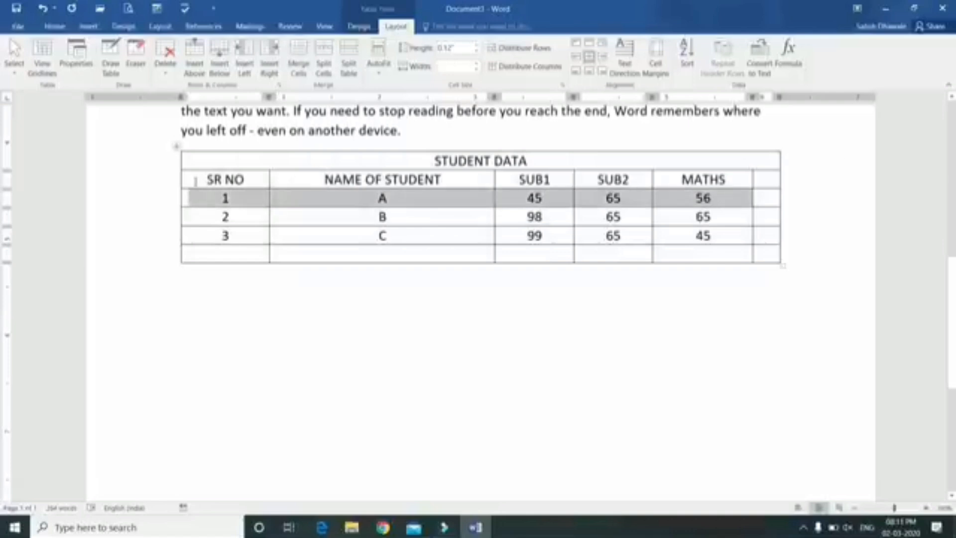
pyautogui.moveTo(196, 181); pyautogui.dragTo(824, 184)
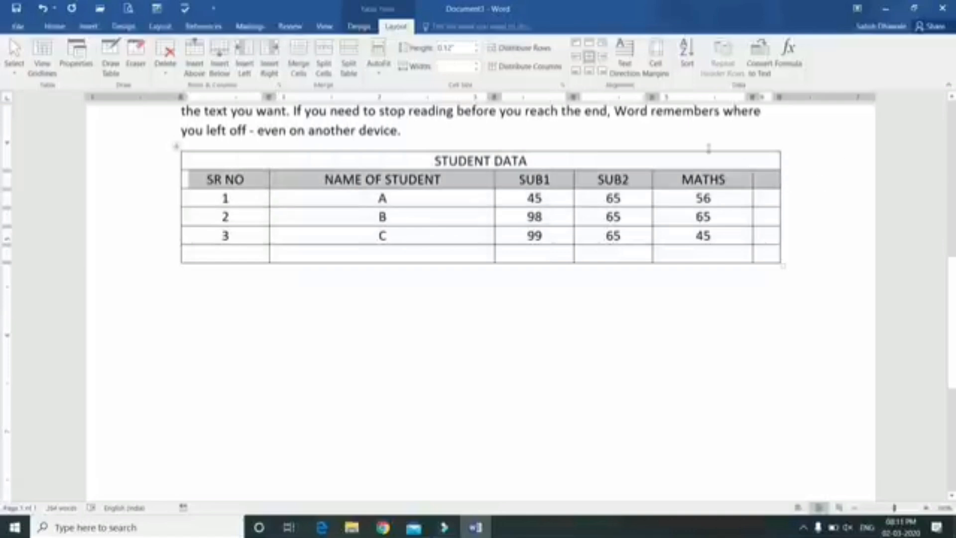
pyautogui.click(475, 46)
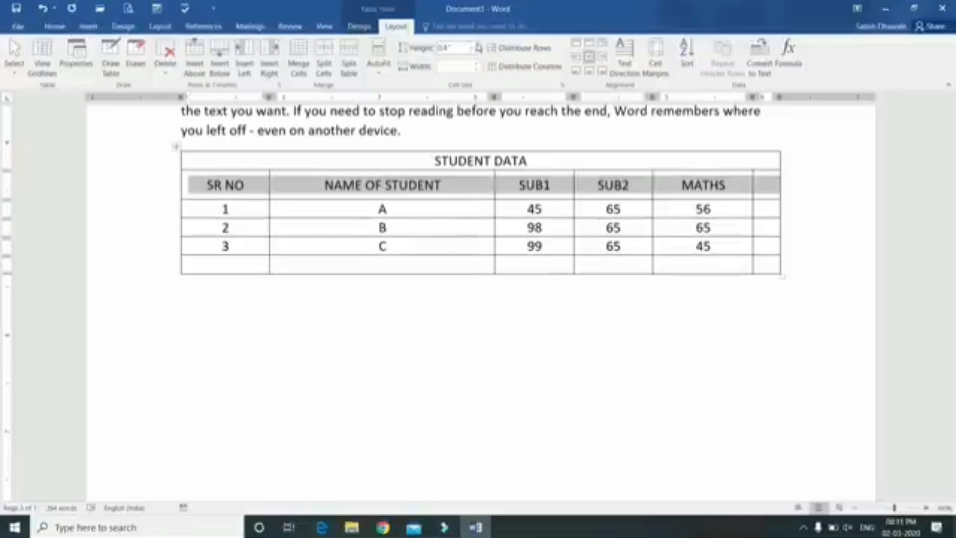
pyautogui.click(475, 46)
pyautogui.click(475, 46)
pyautogui.click(475, 46)
pyautogui.click(475, 52)
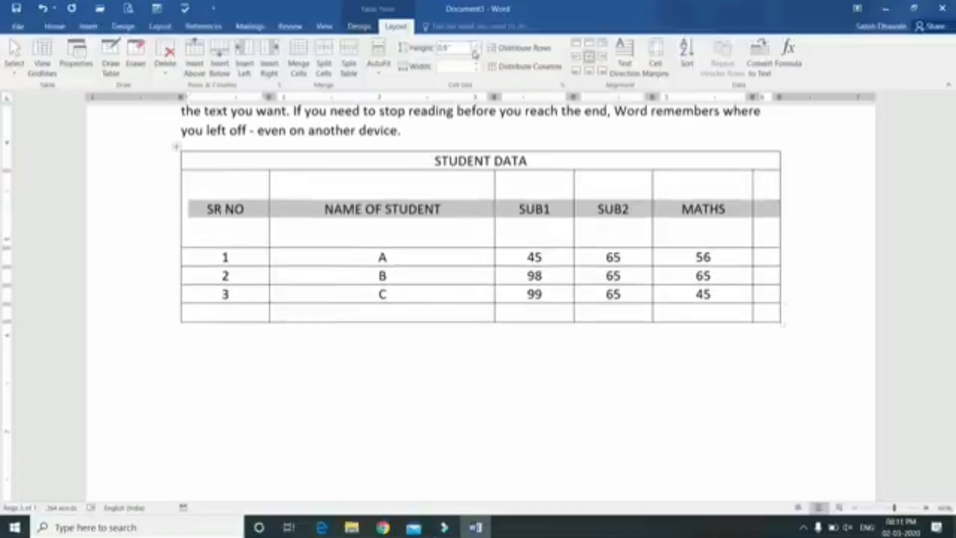
pyautogui.click(475, 52)
pyautogui.click(475, 52)
pyautogui.click(475, 52)
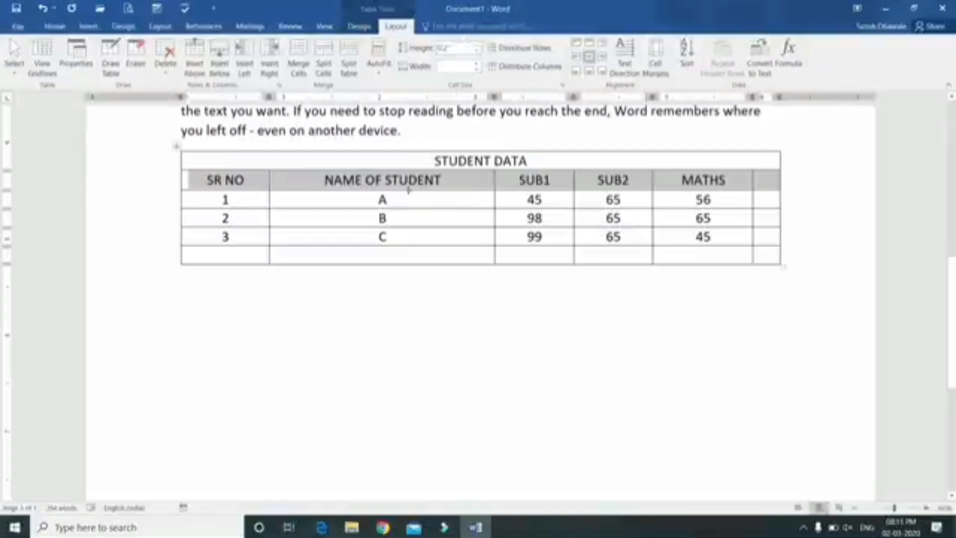
# - Narrow the NAME OF STUDENT column to a width of 1.4", keeping its header on one line
pyautogui.moveTo(409, 188); pyautogui.dragTo(445, 227)
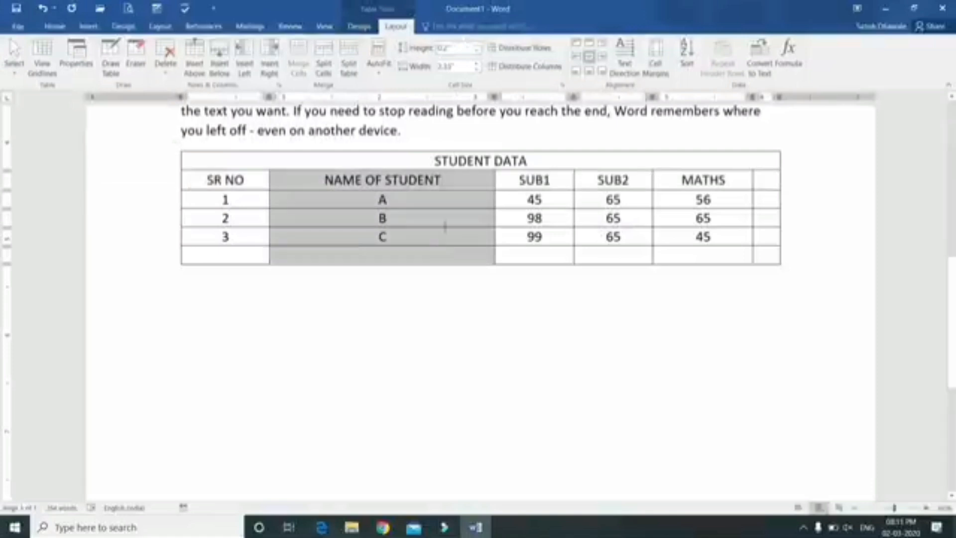
pyautogui.click(477, 70)
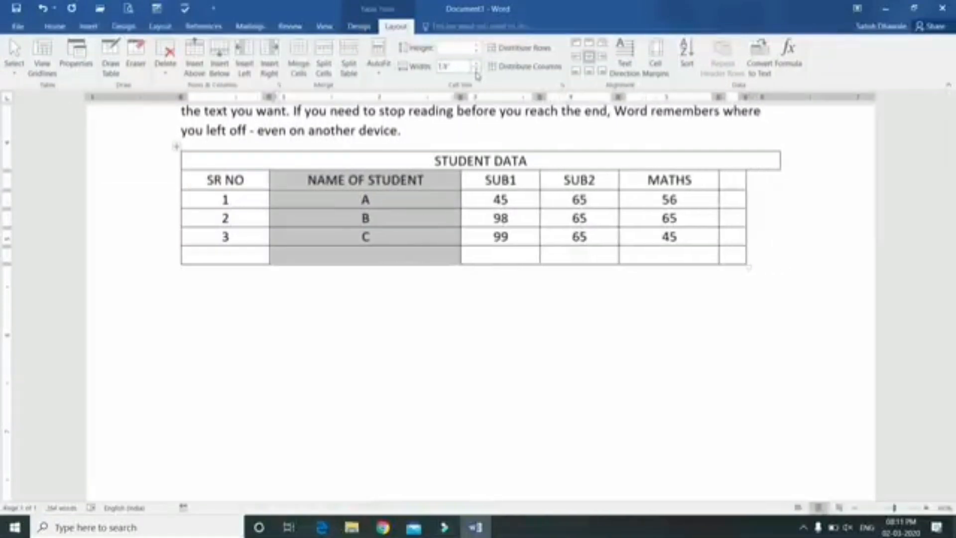
pyautogui.click(476, 70)
pyautogui.click(477, 70)
pyautogui.click(476, 70)
pyautogui.click(477, 70)
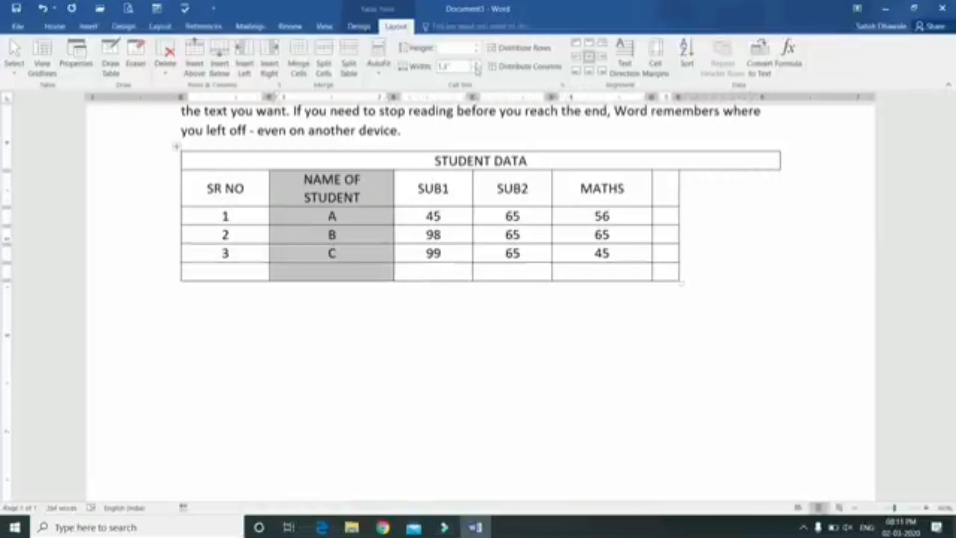
pyautogui.click(476, 63)
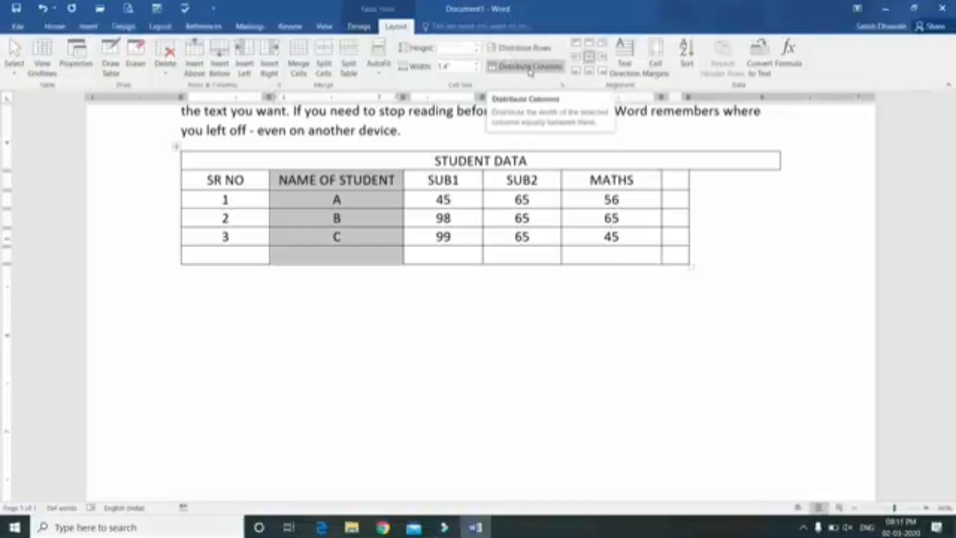
# - Try to distribute the columns evenly in the rows below the STUDENT DATA title, and undo the change
pyautogui.click(467, 217)
pyautogui.click(684, 257)
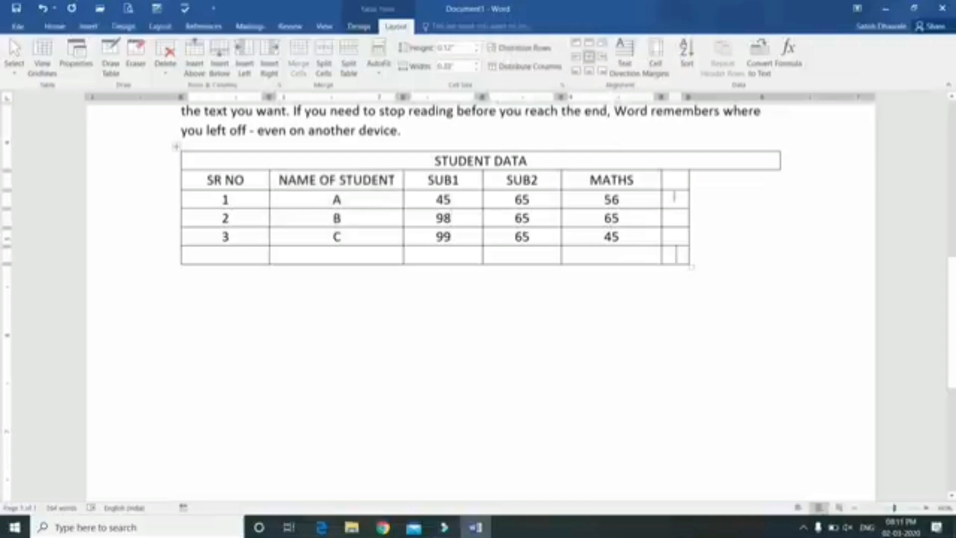
pyautogui.moveTo(674, 179); pyautogui.dragTo(235, 187)
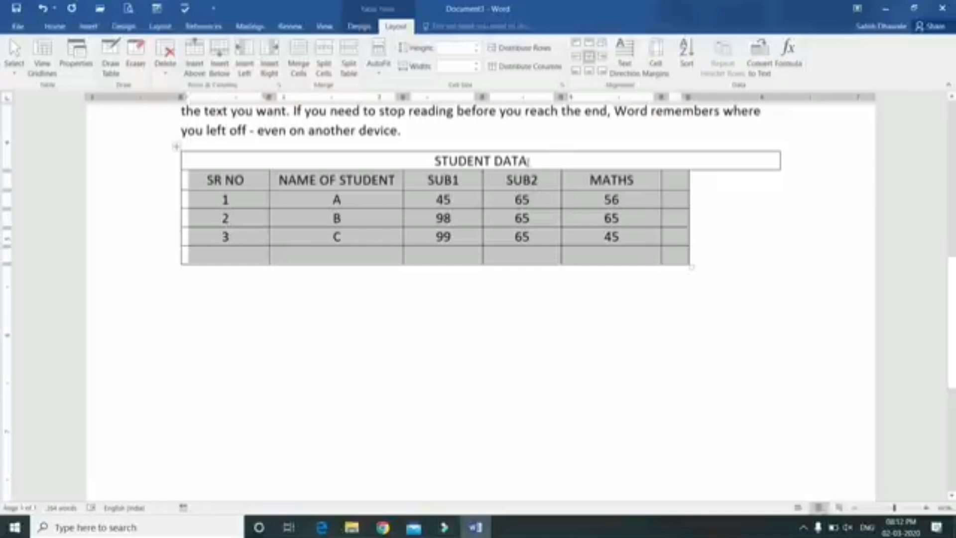
pyautogui.click(522, 67)
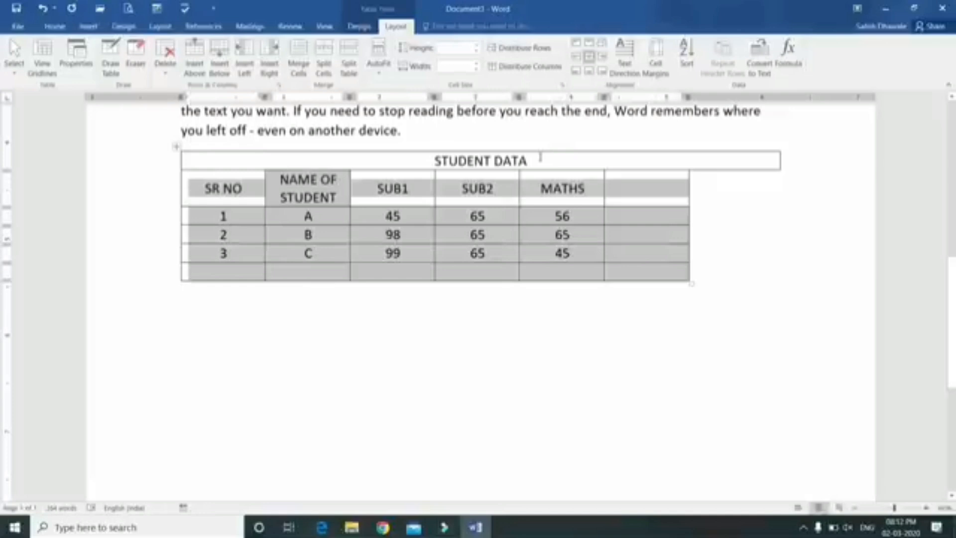
pyautogui.hotkey('ctrl', 'z')
pyautogui.click(660, 239)
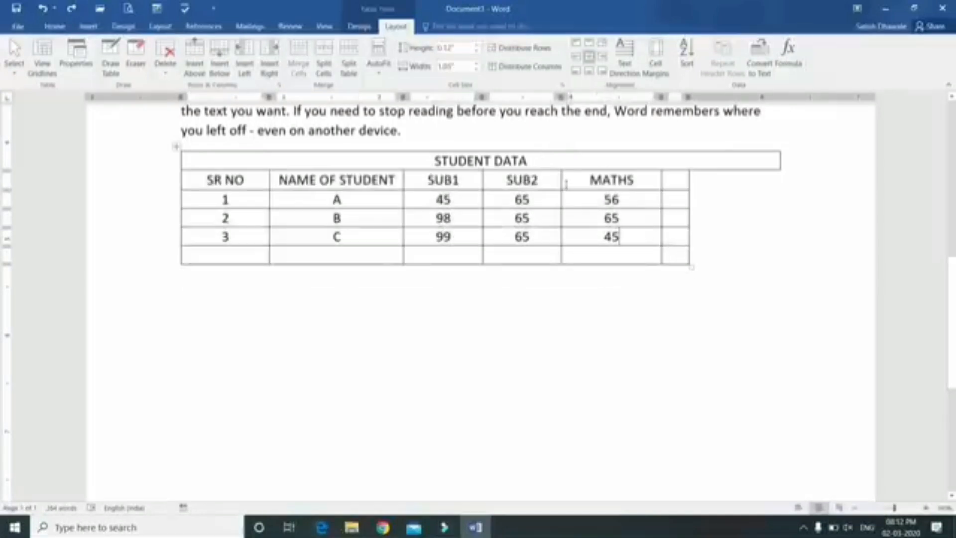
# - Distribute the SUB2, MATHS and empty columns evenly, and give all the table's columns the same width
pyautogui.moveTo(674, 254); pyautogui.dragTo(399, 167)
pyautogui.click(511, 68)
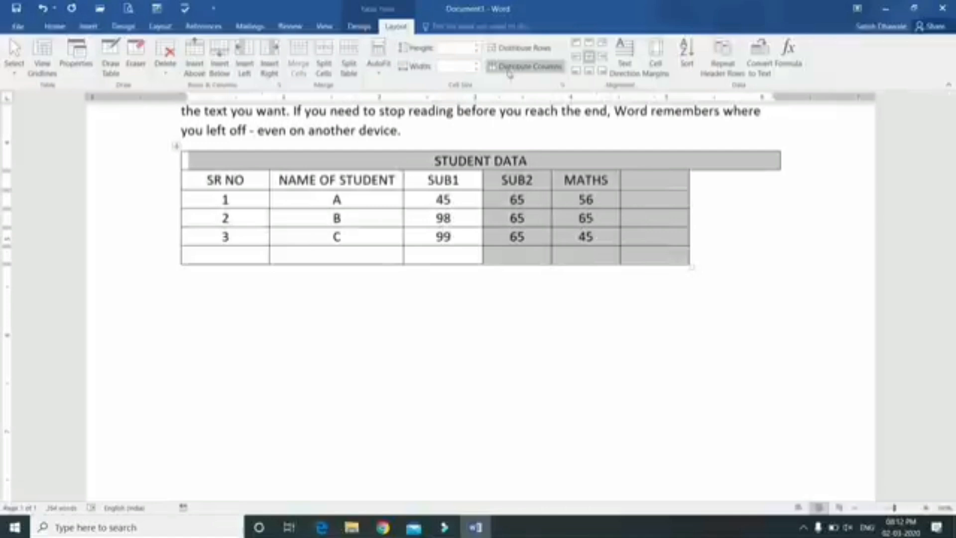
pyautogui.moveTo(622, 242); pyautogui.dragTo(254, 165)
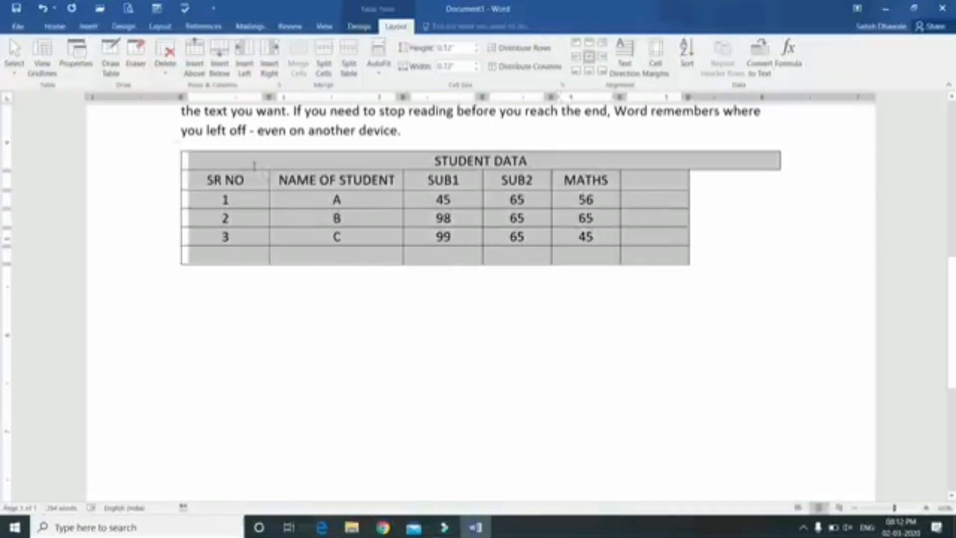
pyautogui.click(524, 66)
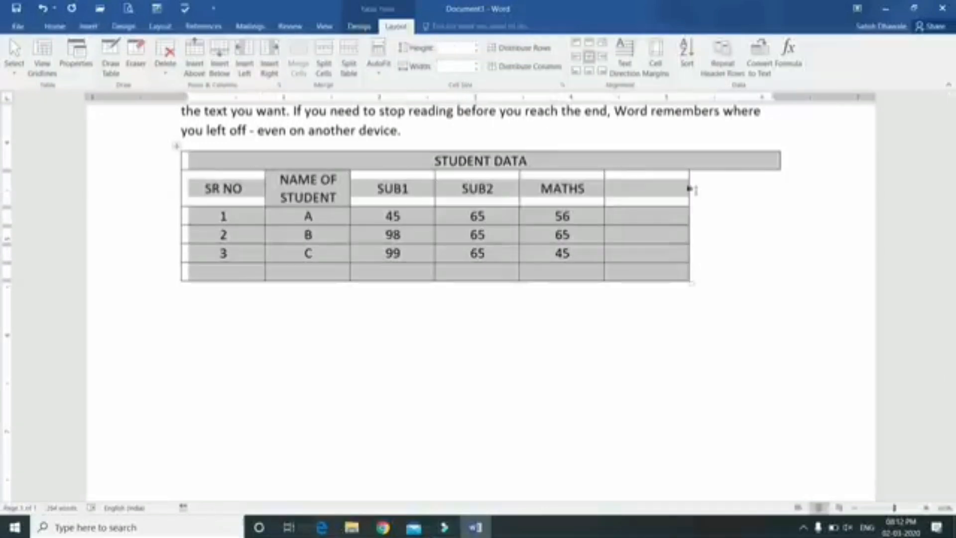
pyautogui.click(710, 163)
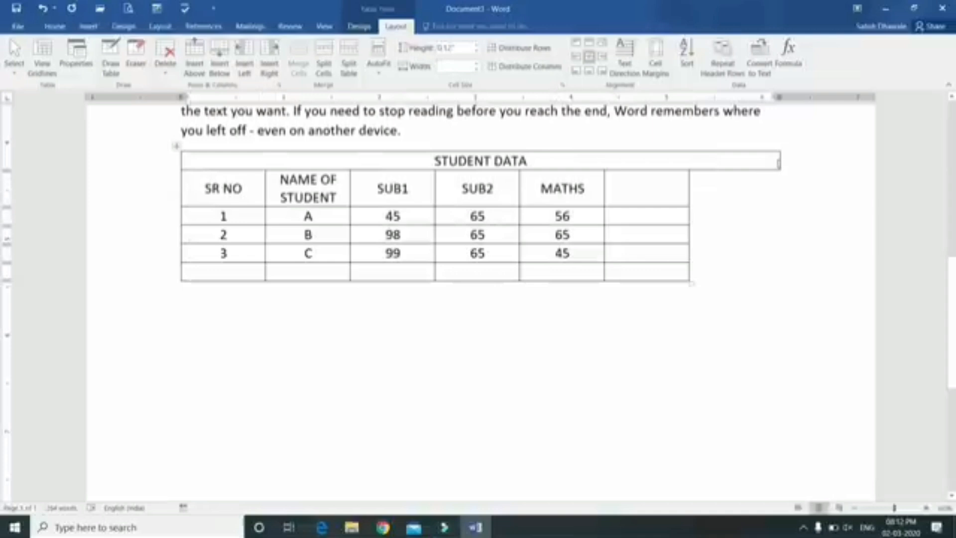
# - Narrow the STUDENT DATA title row so its right edge lines up with the rows beneath it
pyautogui.moveTo(779, 162)
pyautogui.mouseDown()
pyautogui.moveTo(690, 168)
pyautogui.moveTo(783, 160)
pyautogui.mouseUp()
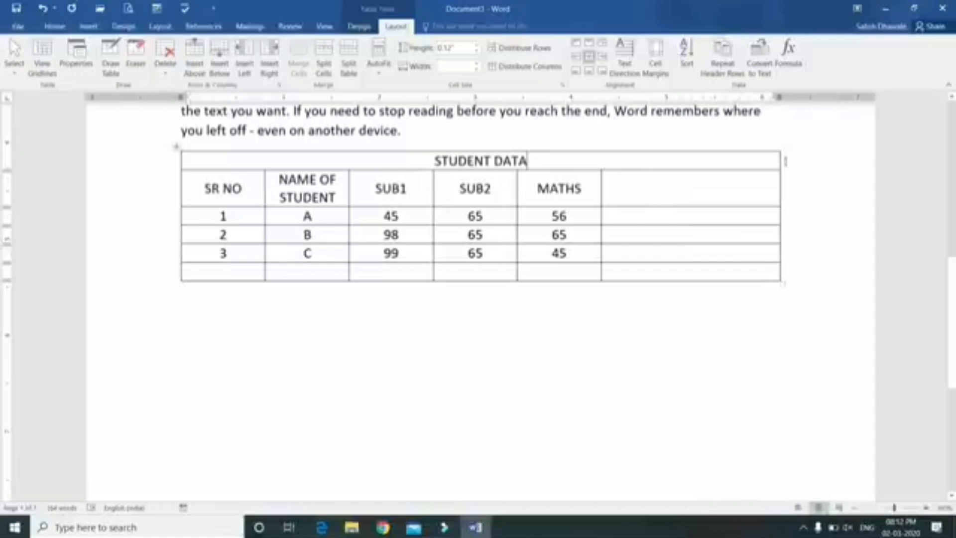
pyautogui.hotkey('ctrl', 'z')
pyautogui.hotkey('ctrl', 'z')
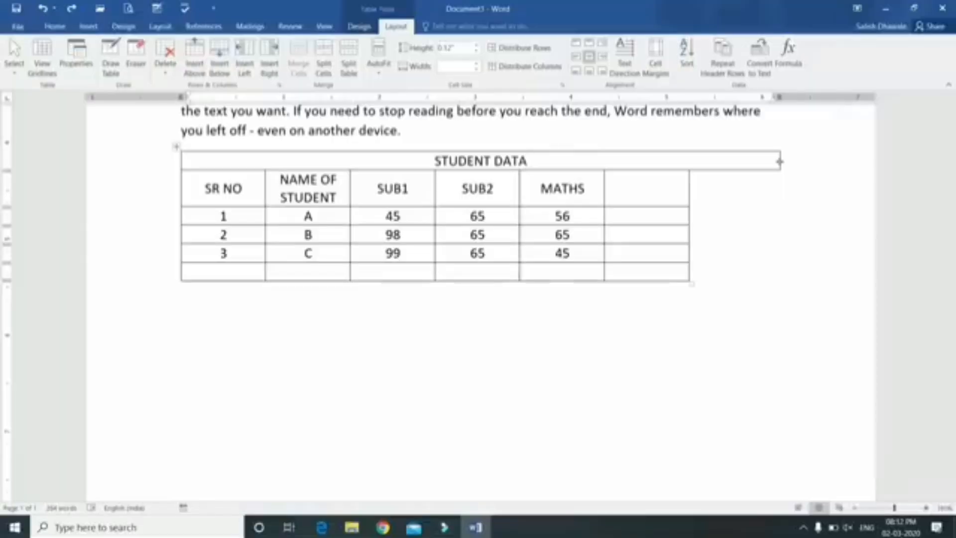
pyautogui.moveTo(779, 161); pyautogui.dragTo(689, 168)
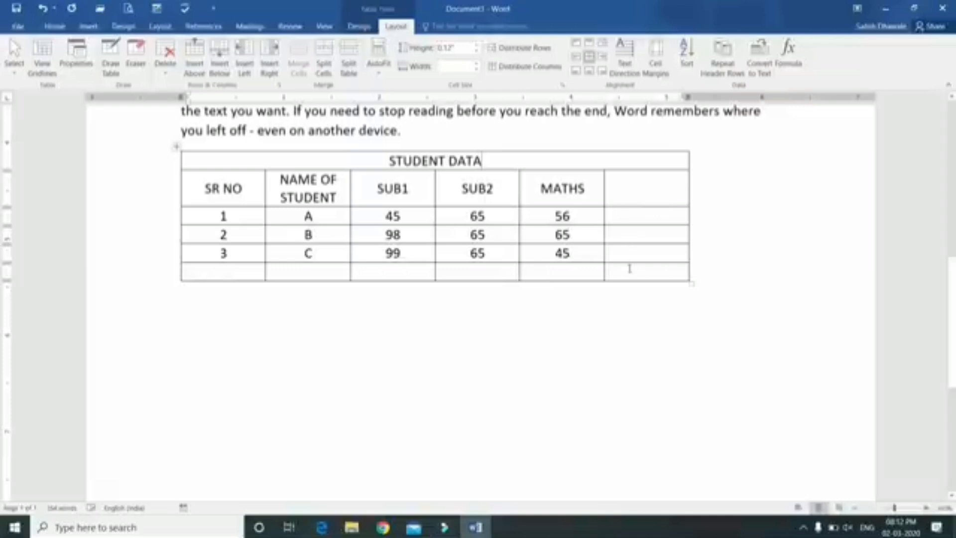
# - Stretch the evenly spaced student table across the page width with AutoFit Window
pyautogui.moveTo(630, 268); pyautogui.dragTo(185, 132)
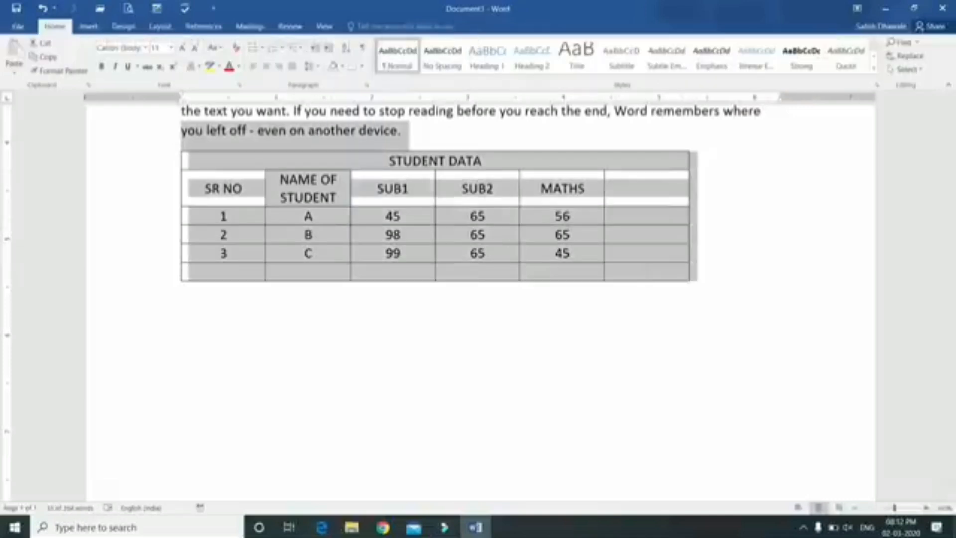
pyautogui.click(286, 158)
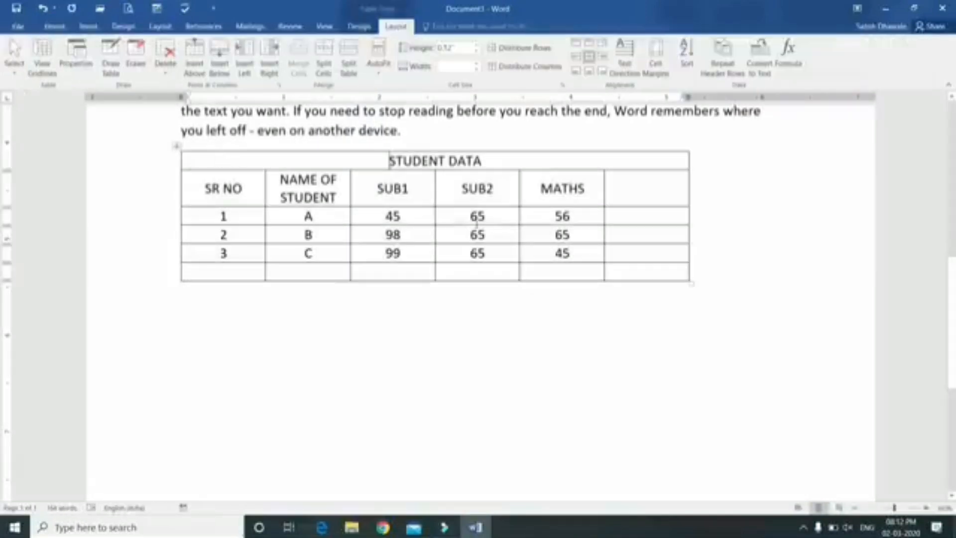
pyautogui.moveTo(219, 159); pyautogui.dragTo(610, 271)
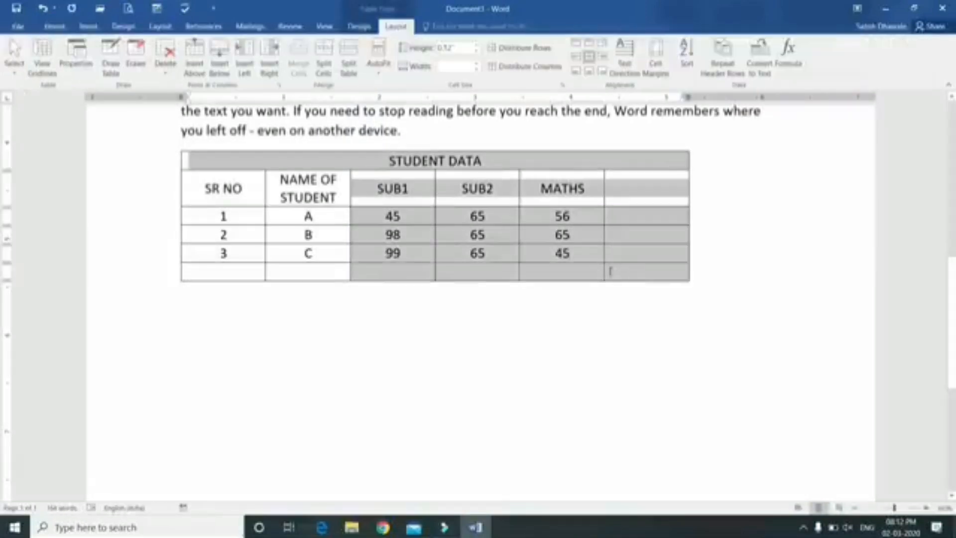
pyautogui.click(378, 57)
pyautogui.click(392, 103)
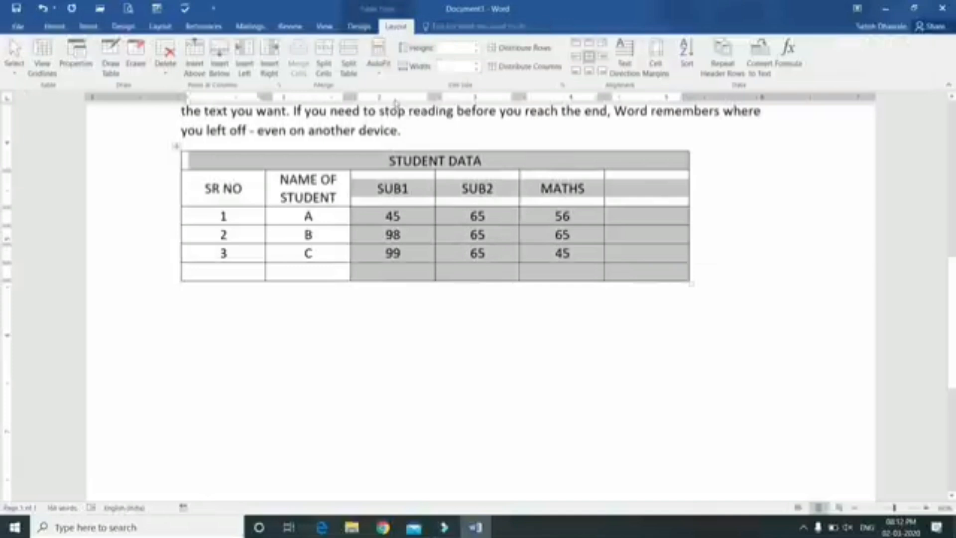
pyautogui.click(576, 216)
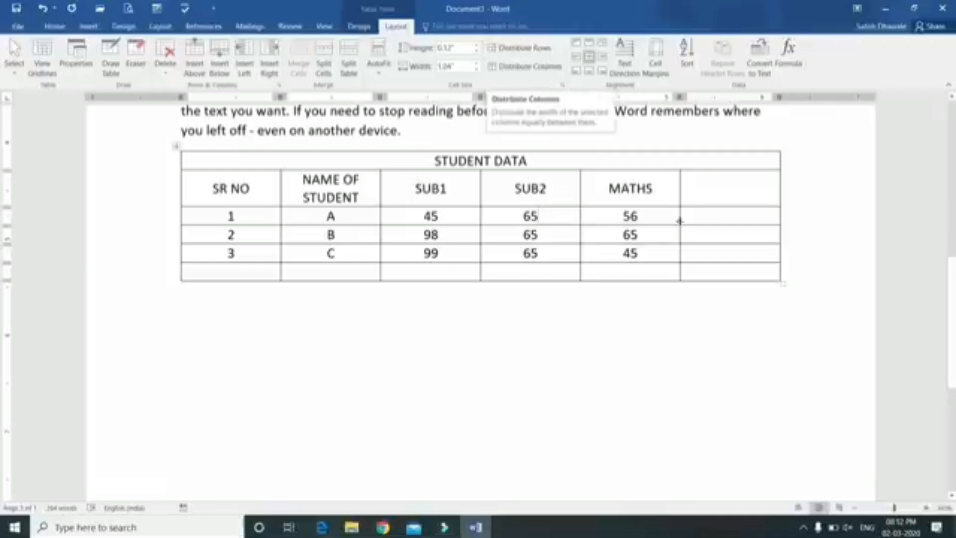
# - Distribute all rows of the student table to an equal height
pyautogui.moveTo(710, 271)
pyautogui.mouseDown()
pyautogui.moveTo(244, 177)
pyautogui.moveTo(692, 186)
pyautogui.mouseUp()
pyautogui.hotkey('ctrl', 'z')
pyautogui.click(209, 186)
pyautogui.moveTo(718, 282); pyautogui.dragTo(198, 160)
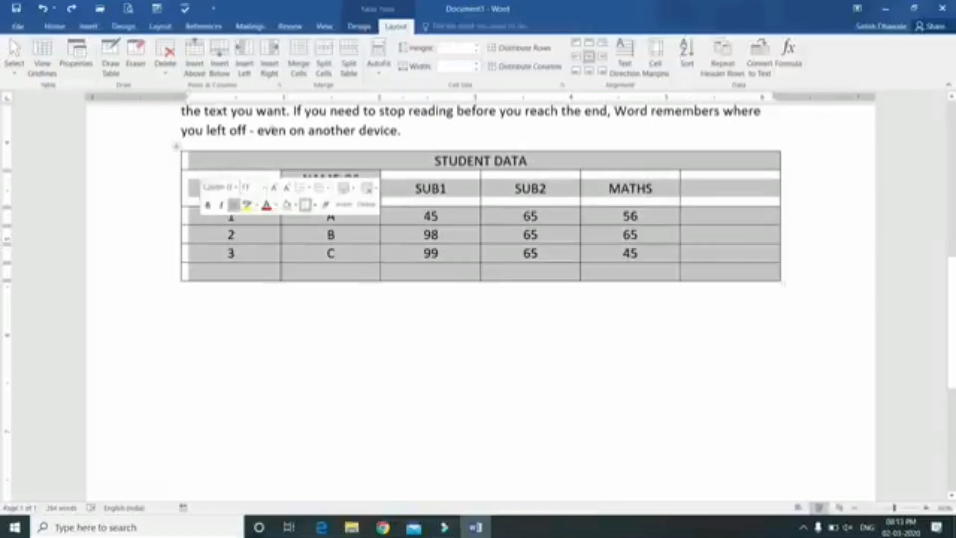
pyautogui.click(520, 50)
pyautogui.click(228, 206)
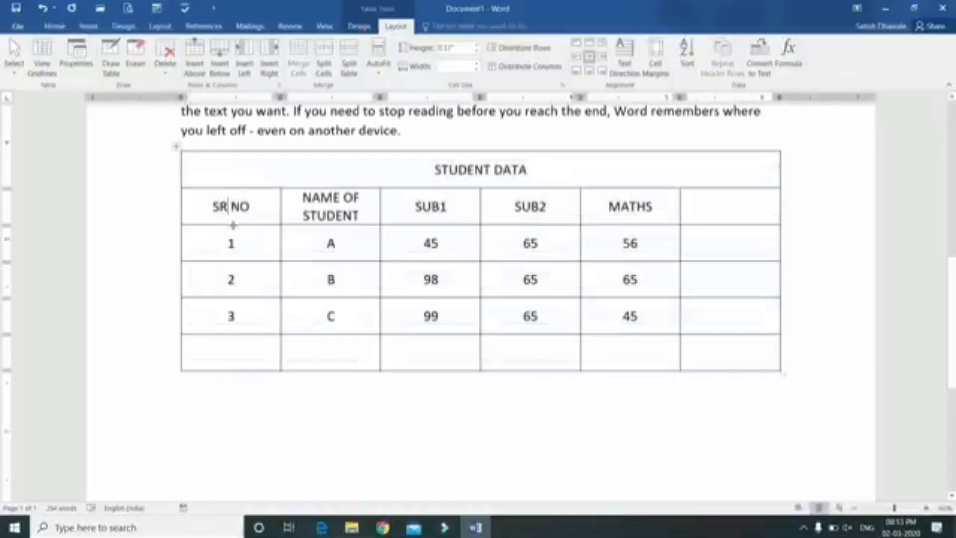
pyautogui.moveTo(248, 207); pyautogui.dragTo(632, 209)
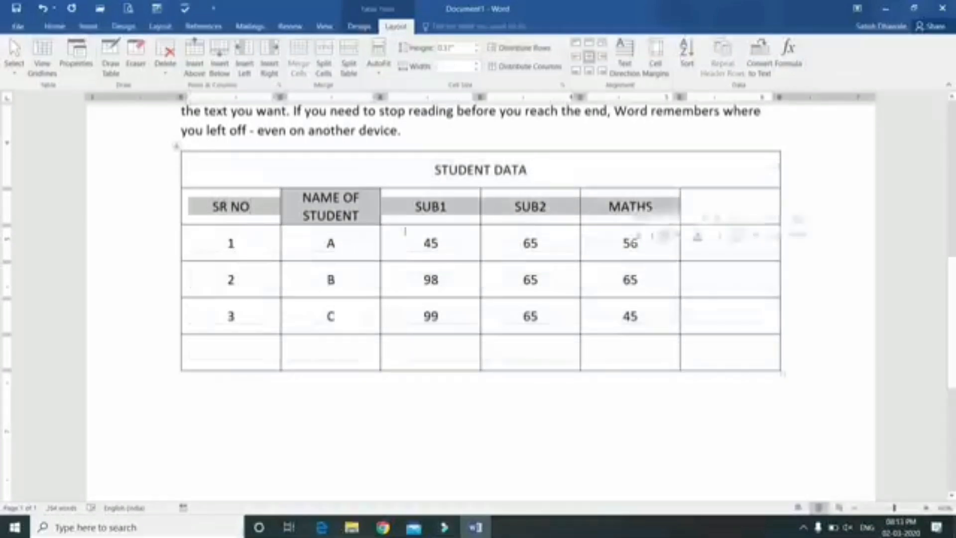
pyautogui.moveTo(251, 249); pyautogui.dragTo(670, 248)
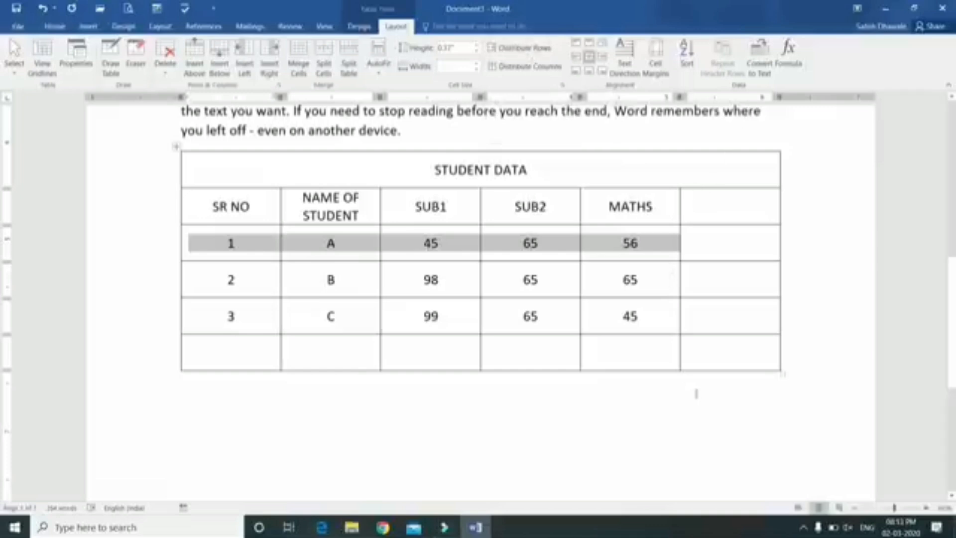
# - Align the text in all cells below the STUDENT DATA title with Align Top Left
pyautogui.moveTo(732, 352); pyautogui.dragTo(190, 203)
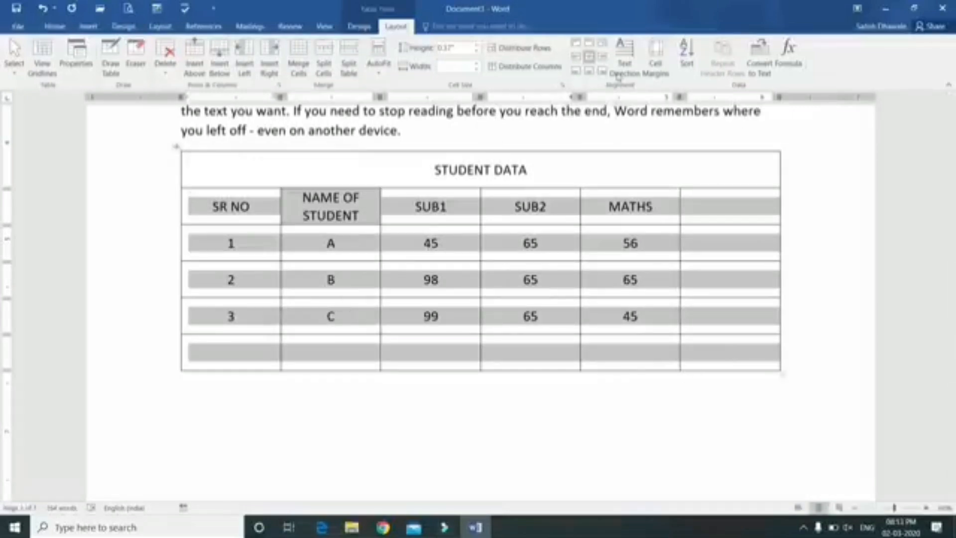
pyautogui.click(665, 68)
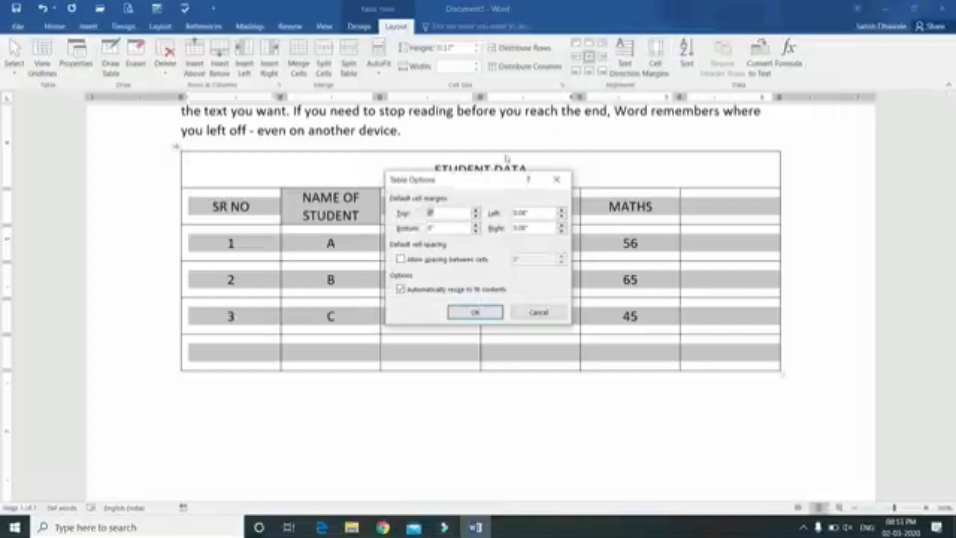
pyautogui.moveTo(454, 180); pyautogui.dragTo(592, 171)
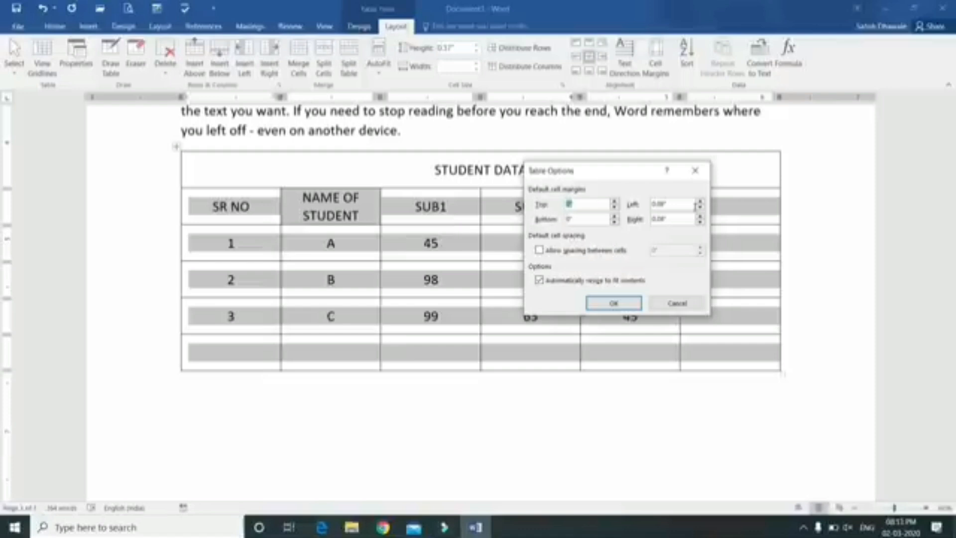
pyautogui.click(694, 170)
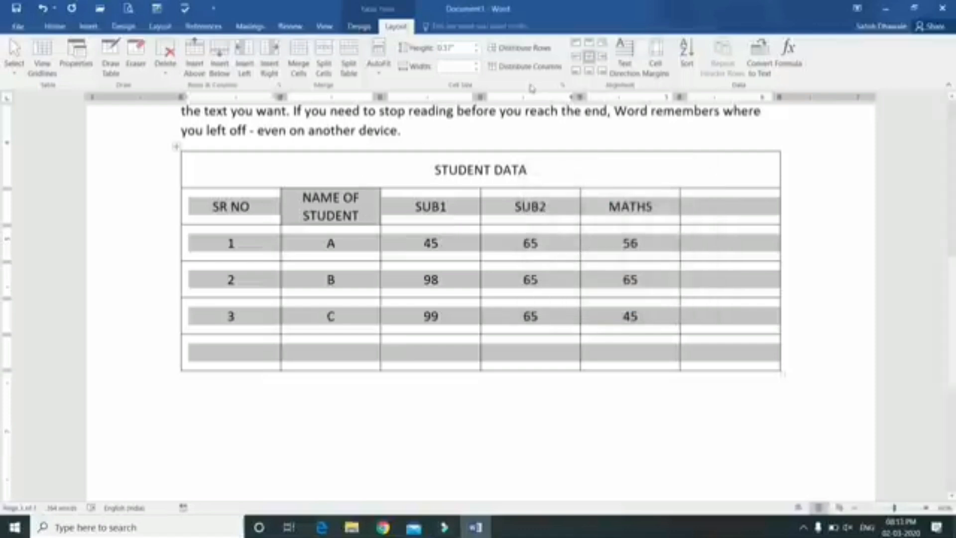
pyautogui.click(576, 43)
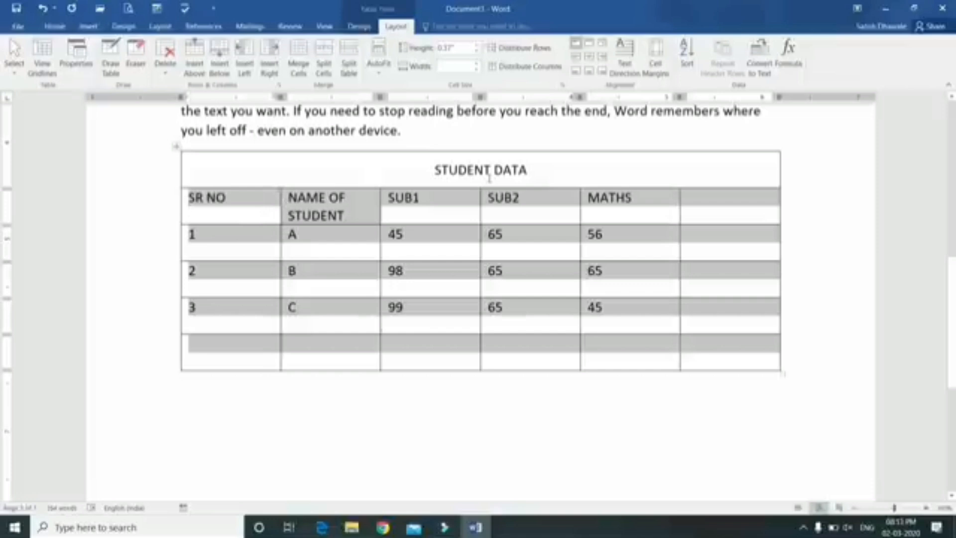
# - Set the table's default left cell margin to 0"
pyautogui.click(656, 64)
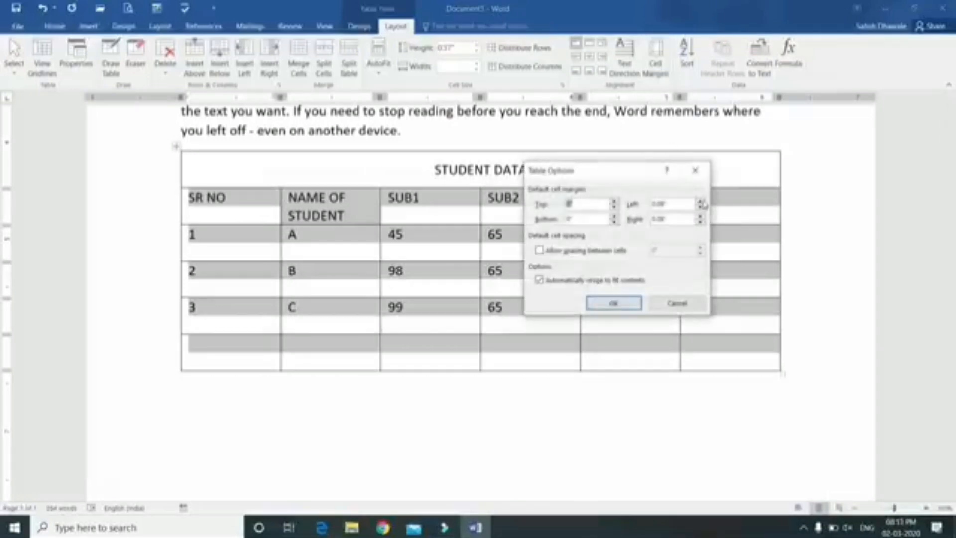
pyautogui.click(700, 207)
pyautogui.click(700, 208)
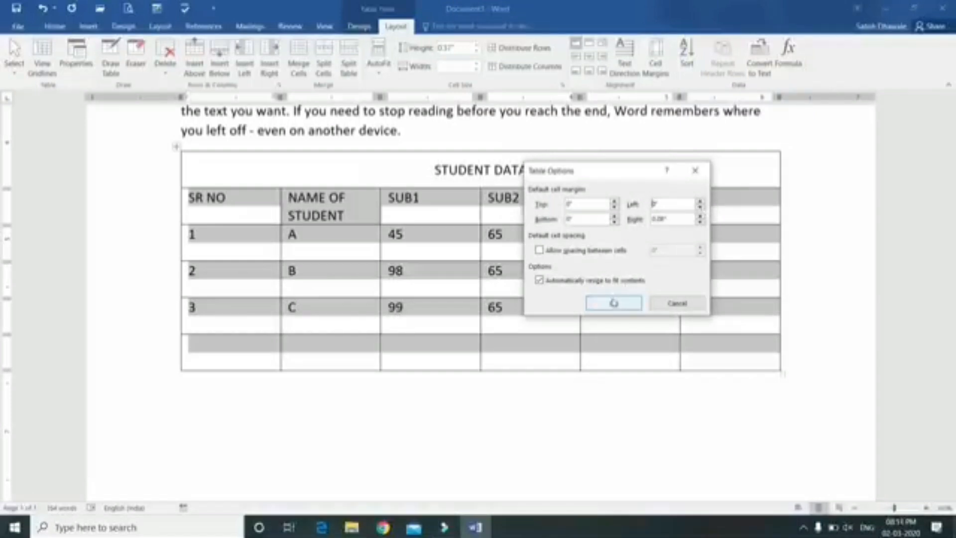
pyautogui.click(613, 304)
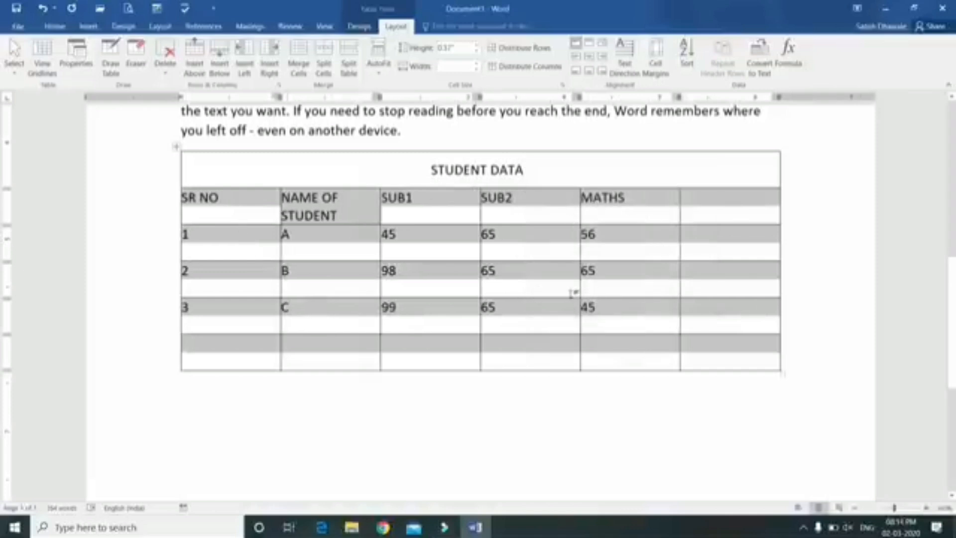
# - Set the table's default left cell margin to 0.15" and review the cell margin settings
pyautogui.click(654, 76)
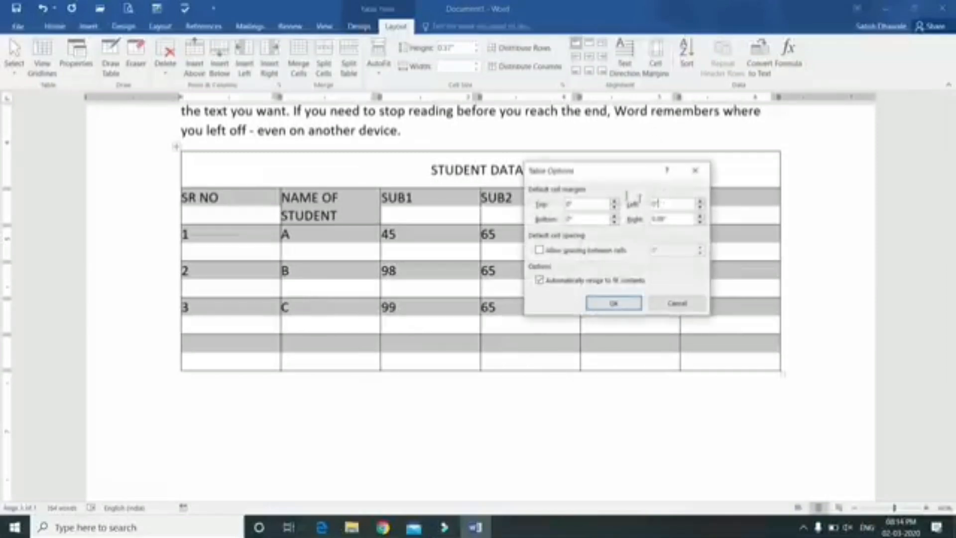
pyautogui.click(701, 201)
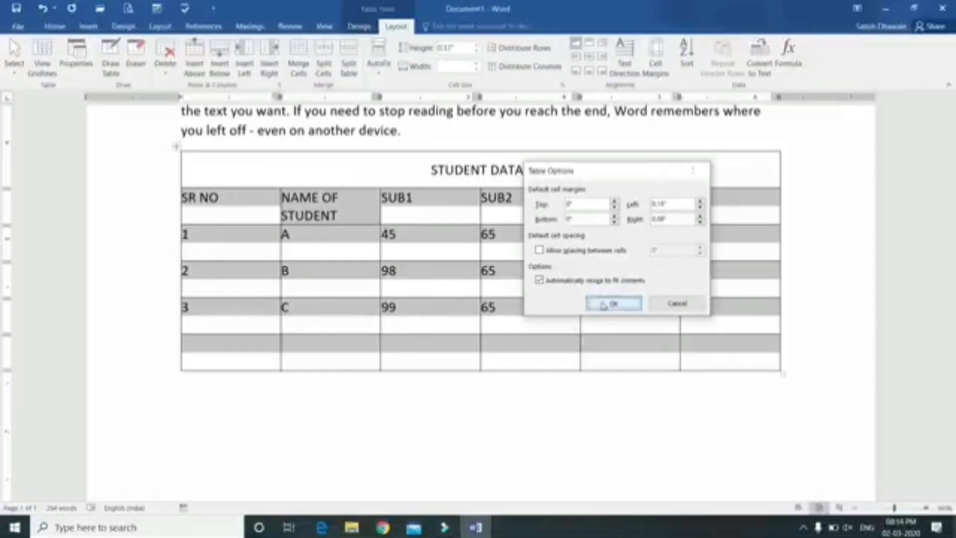
pyautogui.click(613, 303)
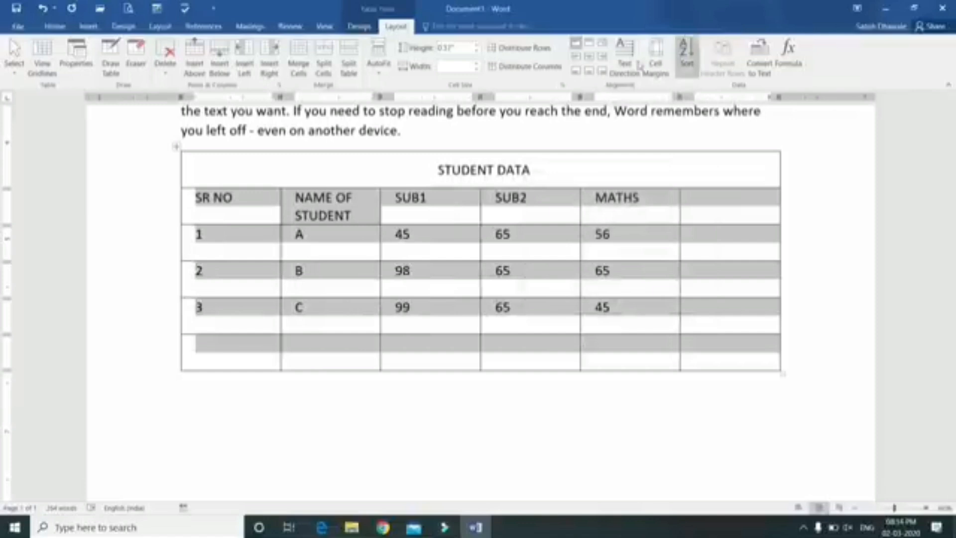
pyautogui.click(655, 63)
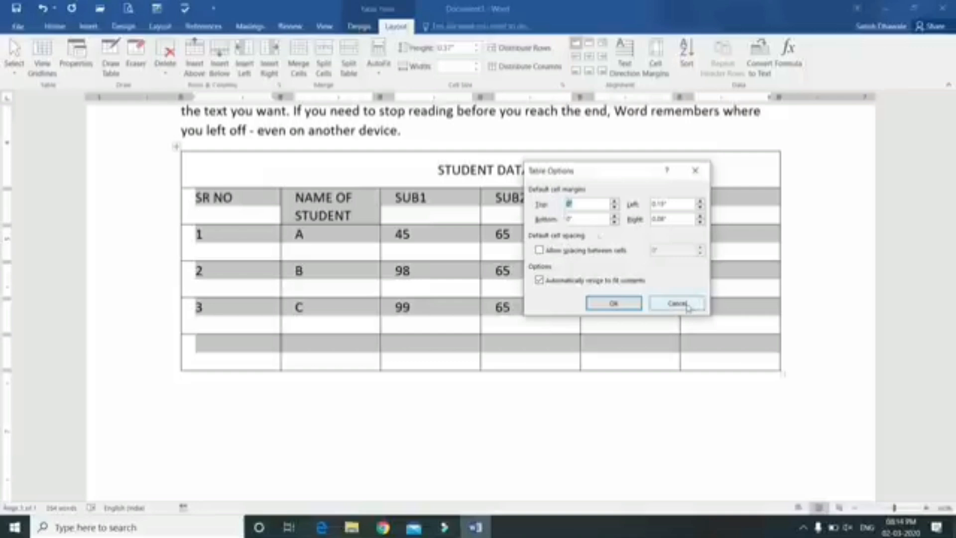
pyautogui.click(690, 302)
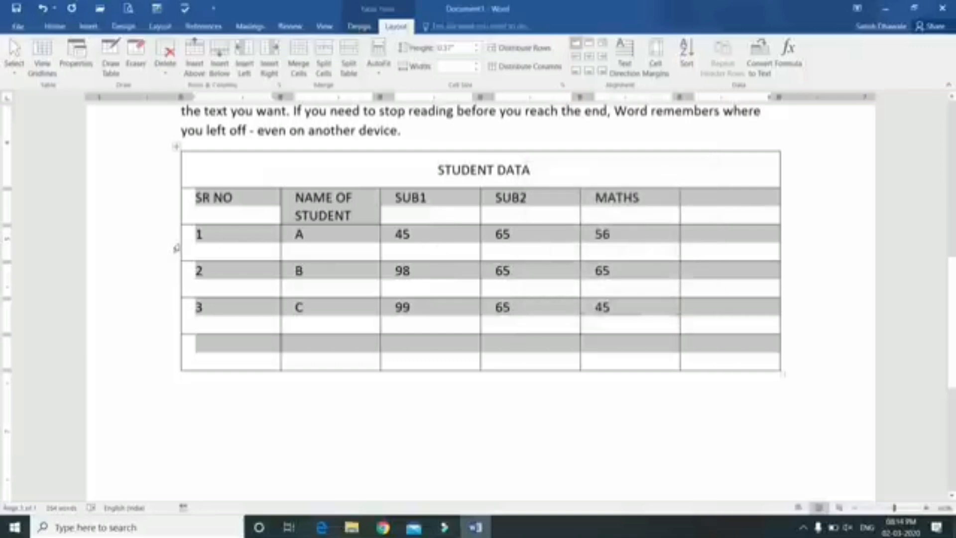
# - Sort the rows of the three students by column 1 as numbers in descending order, with no header row
pyautogui.click(224, 241)
pyautogui.moveTo(224, 241); pyautogui.dragTo(225, 315)
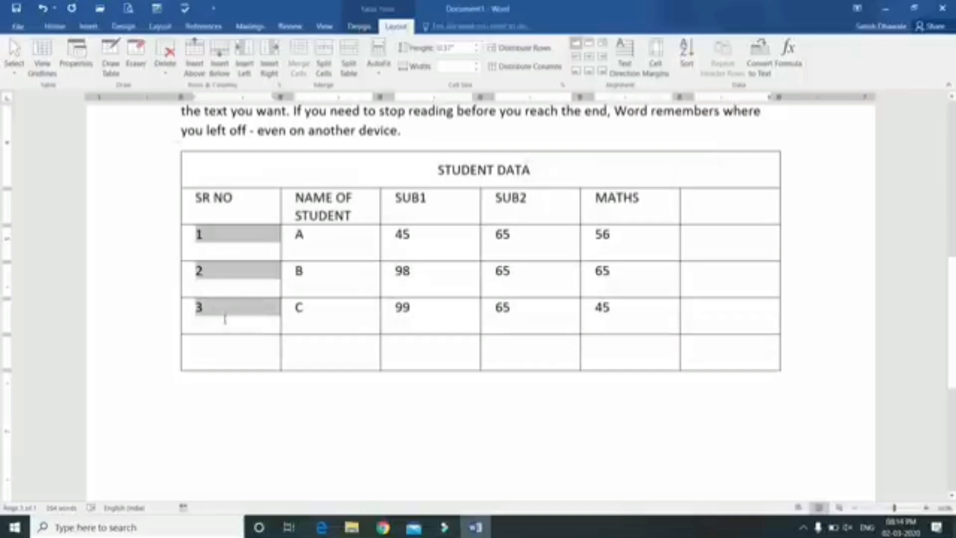
pyautogui.click(687, 56)
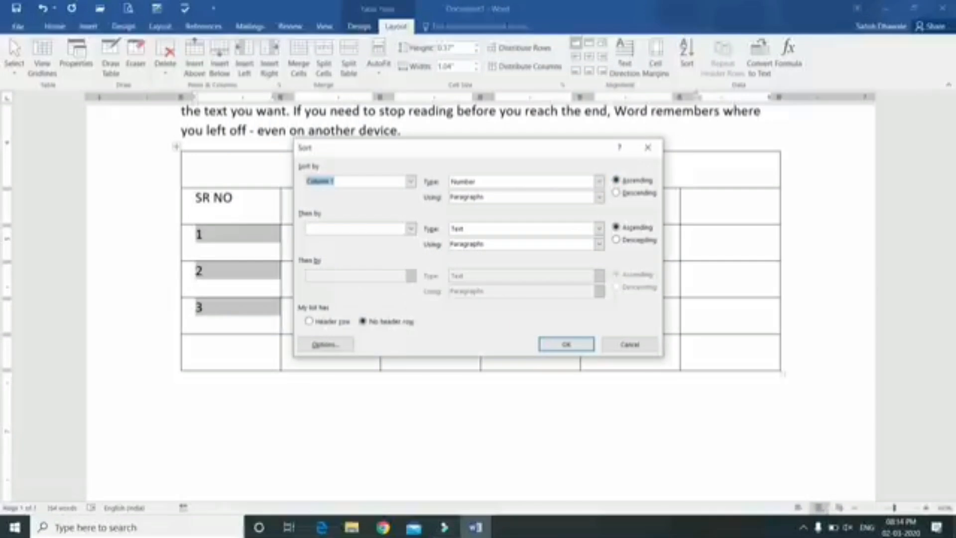
pyautogui.click(629, 197)
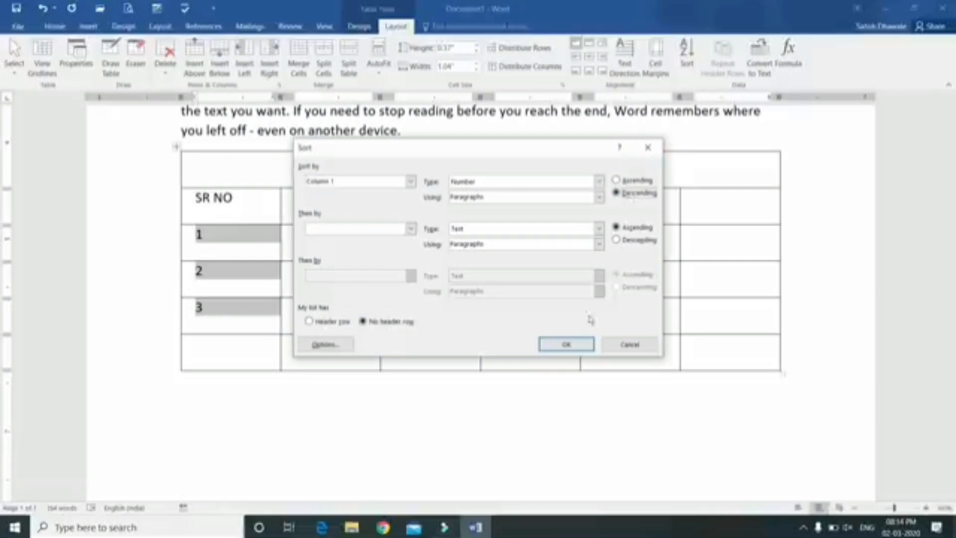
pyautogui.click(572, 344)
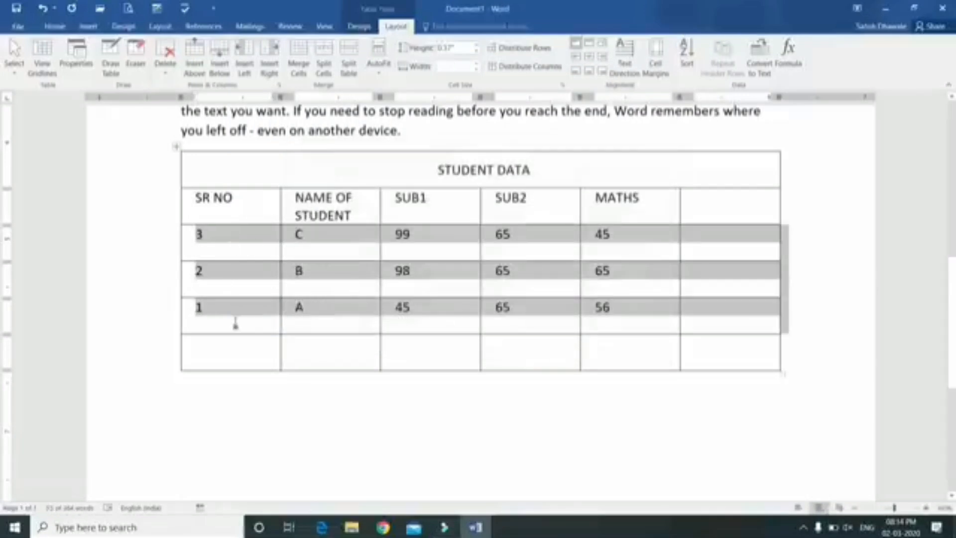
# - Sort the three student rows by column 1 as numbers in ascending order
pyautogui.click(683, 73)
pyautogui.click(629, 181)
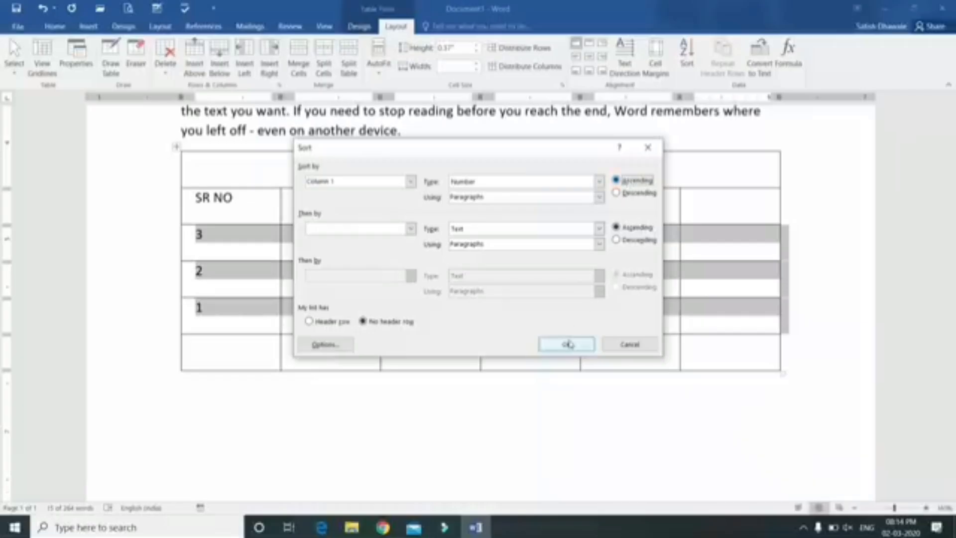
pyautogui.click(566, 344)
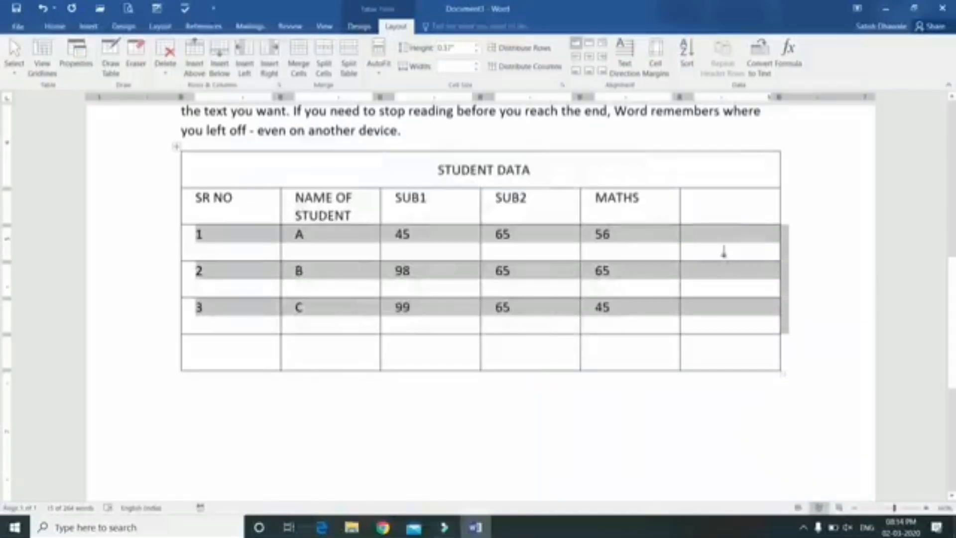
# - Enter the heading TOTAL in the empty header cell after MATHS
pyautogui.click(722, 239)
pyautogui.click(719, 213)
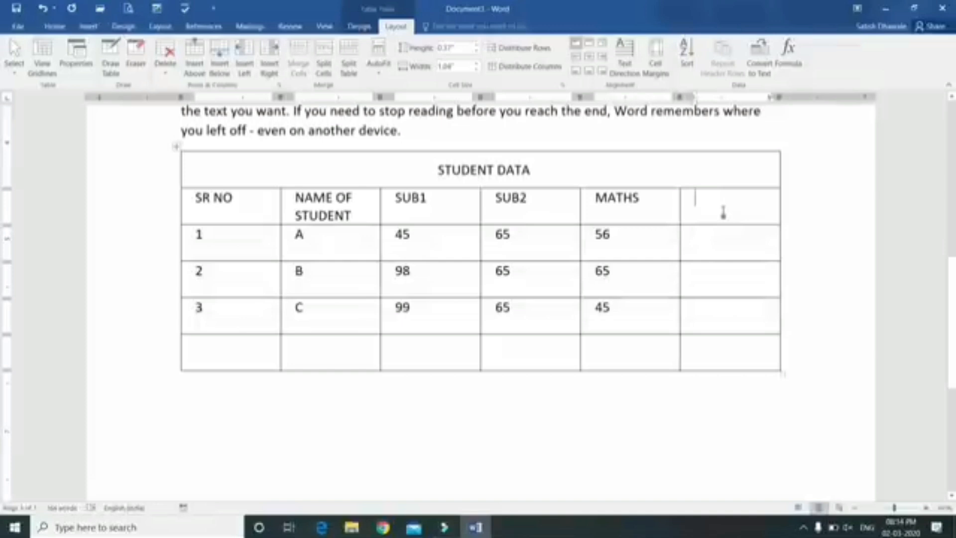
pyautogui.write('TOTAL')
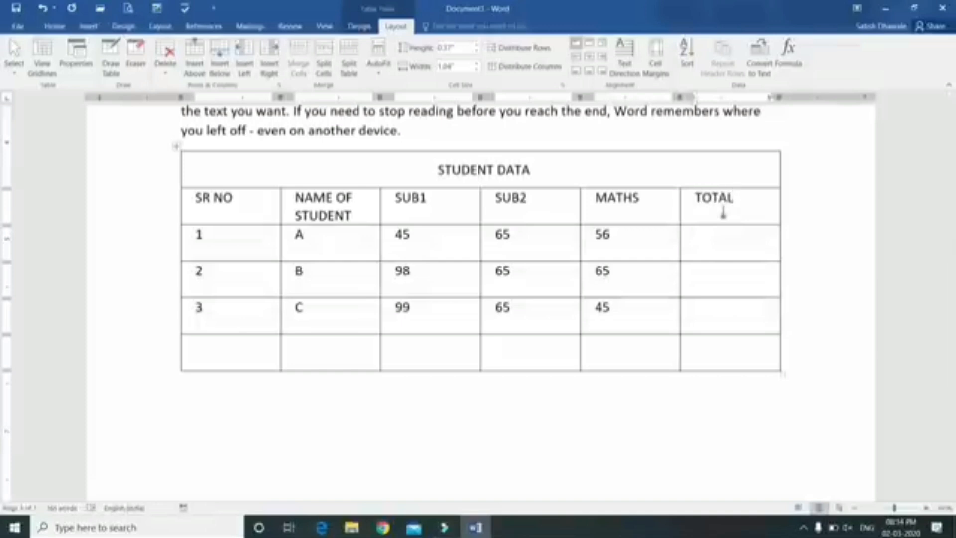
# - Insert the formula =SUM(LEFT) in student A's TOTAL cell
pyautogui.press('Down')
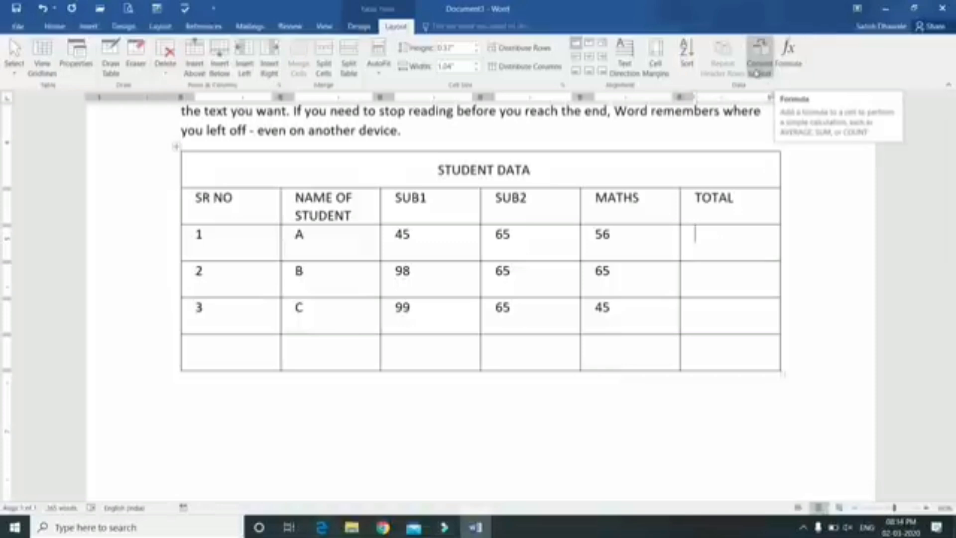
pyautogui.click(798, 65)
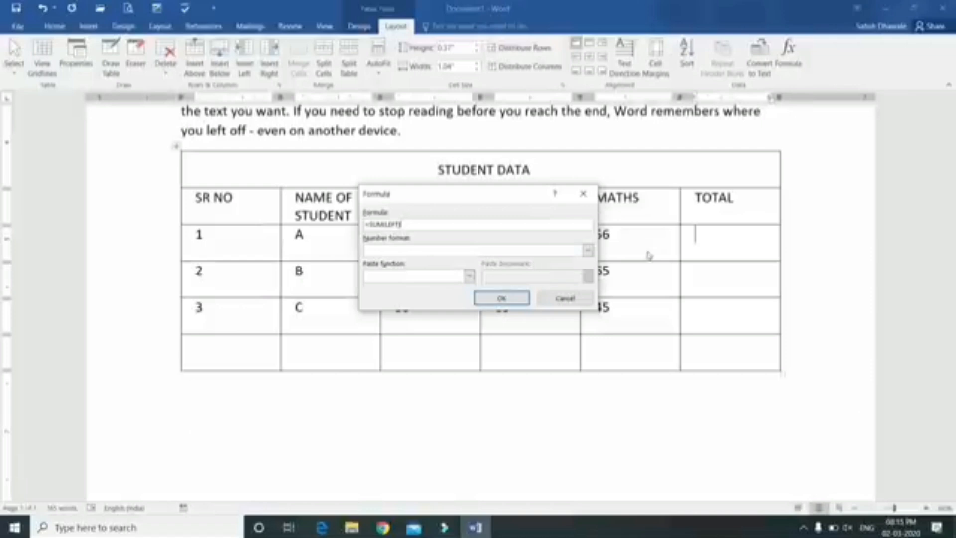
pyautogui.moveTo(496, 203); pyautogui.dragTo(514, 295)
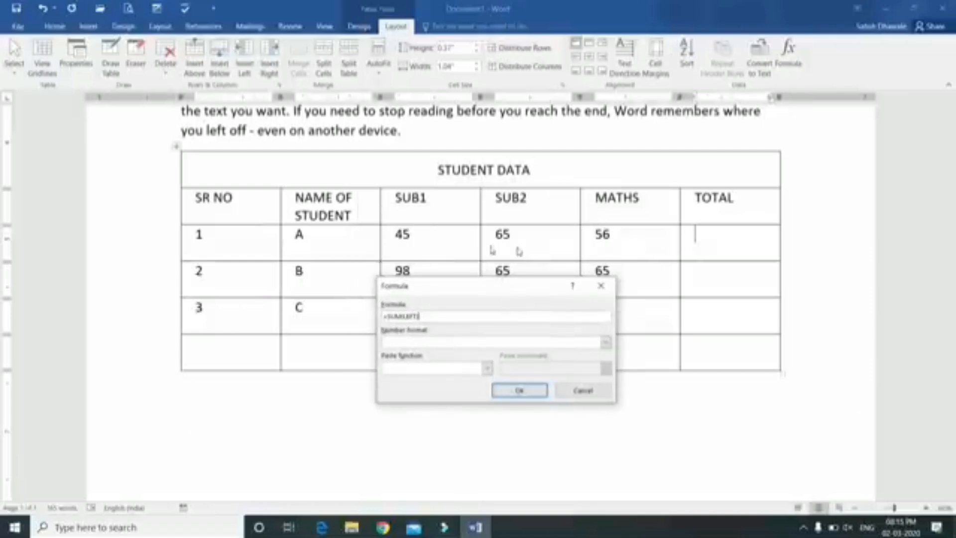
pyautogui.click(527, 392)
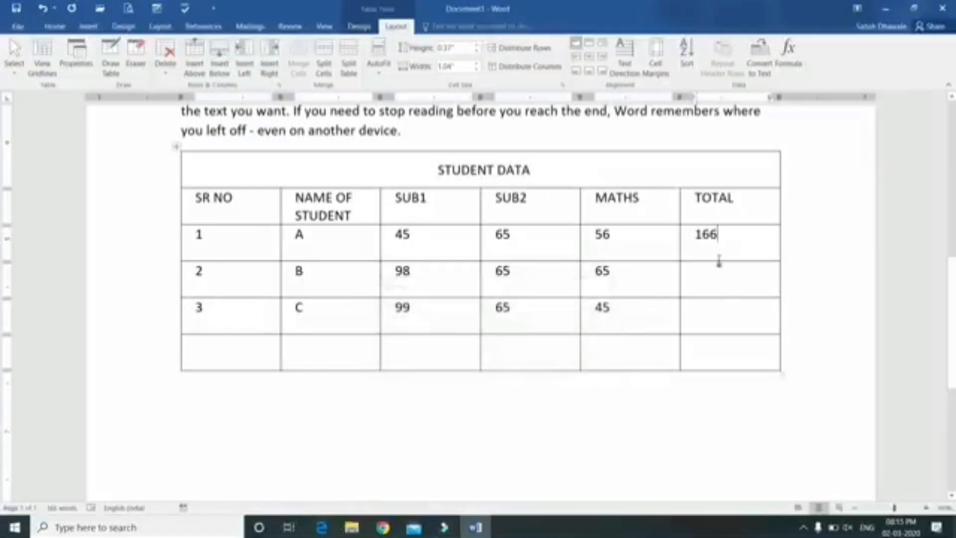
pyautogui.click(713, 277)
pyautogui.click(727, 292)
pyautogui.click(788, 54)
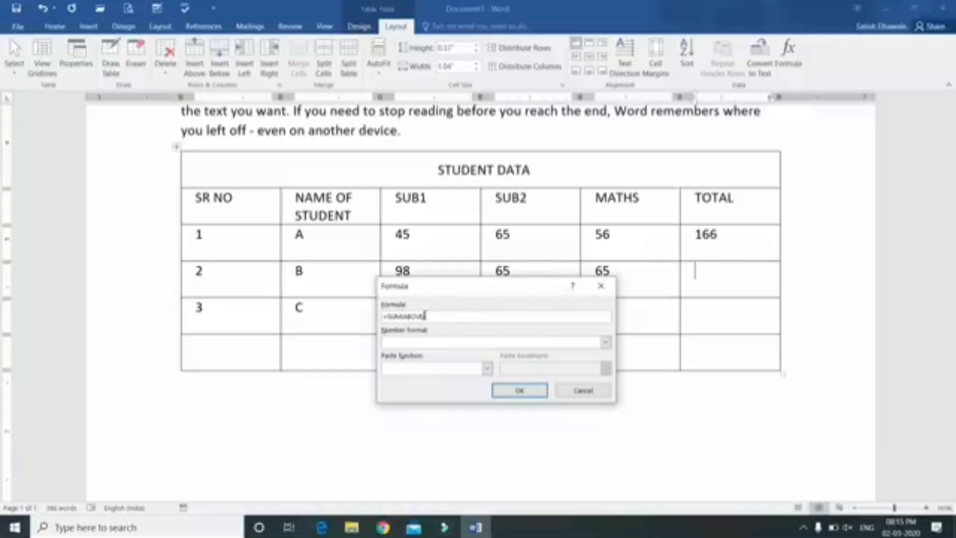
pyautogui.moveTo(425, 316); pyautogui.dragTo(406, 317)
pyautogui.click(419, 317)
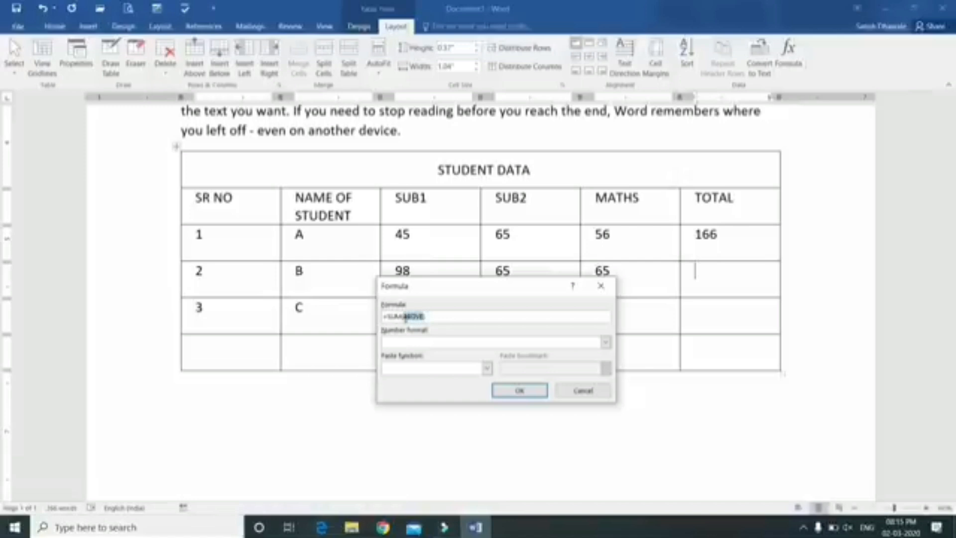
pyautogui.click(581, 392)
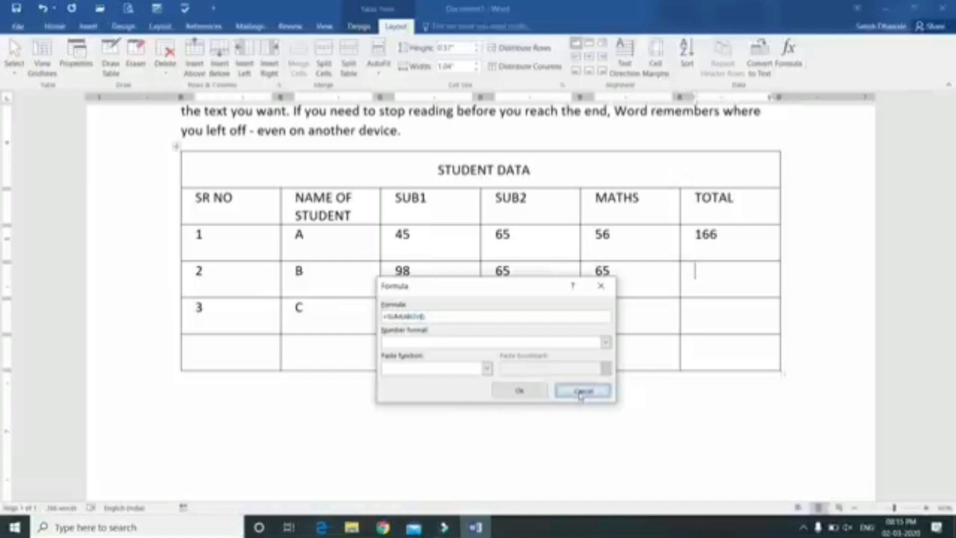
# - Delete student A's total and insert the formula =SUM(LEFT) in student C's TOTAL cell
pyautogui.doubleClick(702, 236)
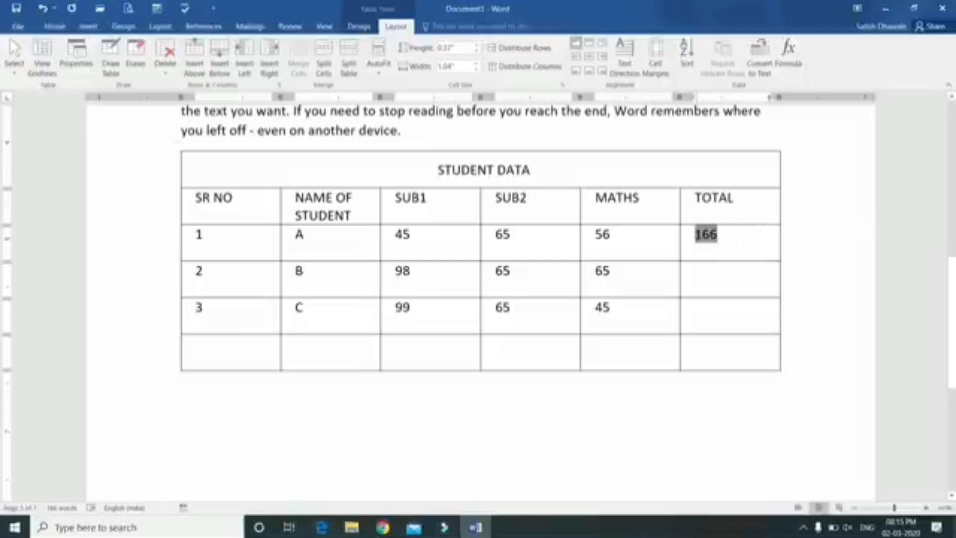
pyautogui.press('Delete')
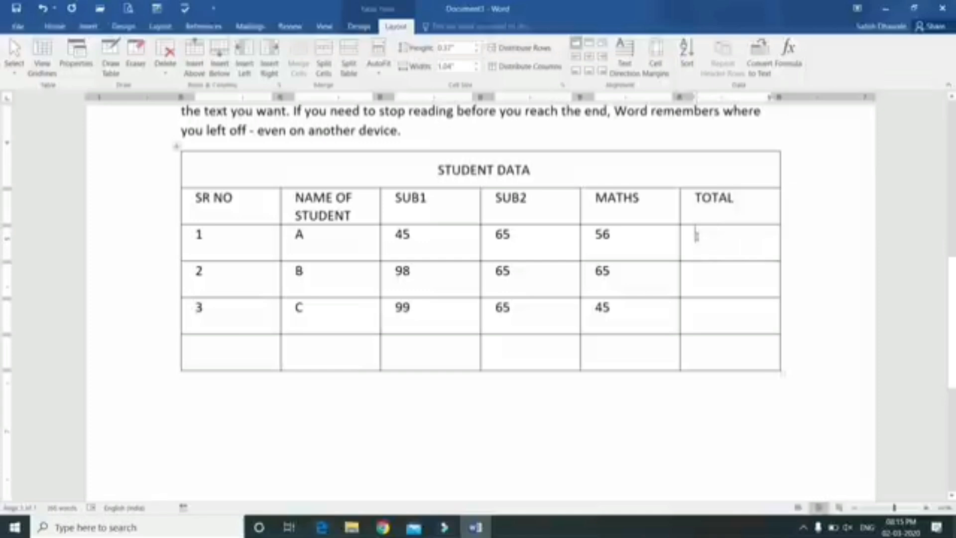
pyautogui.click(717, 324)
pyautogui.click(786, 62)
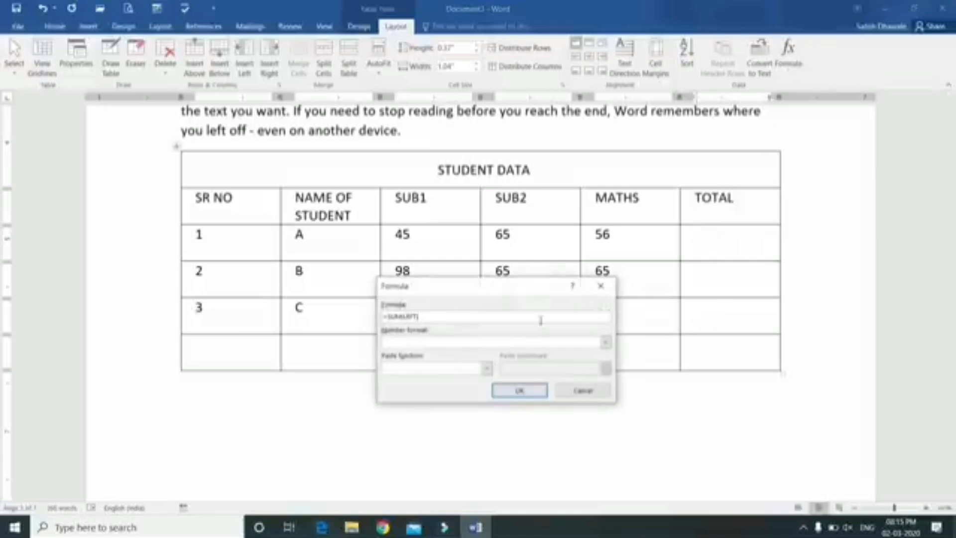
pyautogui.click(529, 397)
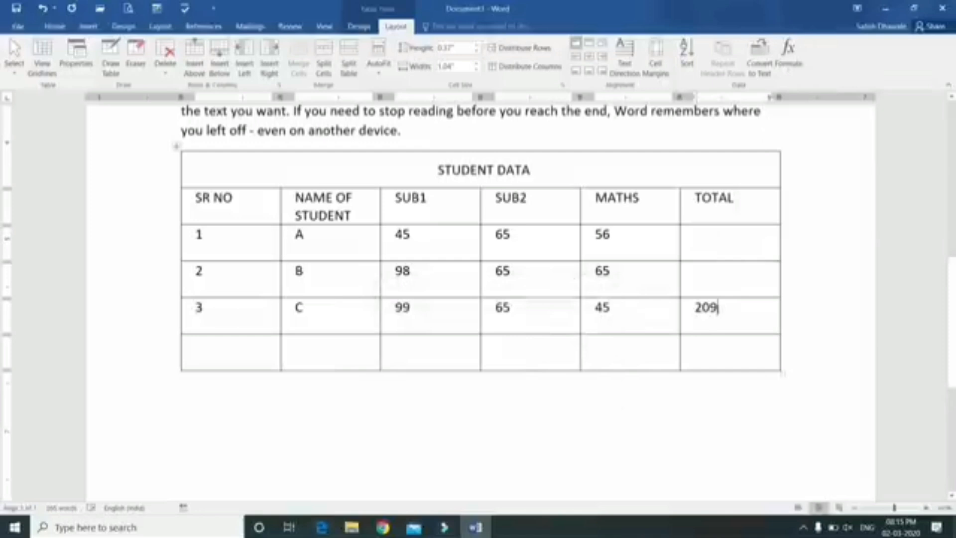
# - Insert the formula =SUM(LEFT) in the TOTAL cells of student B and student A
pyautogui.click(721, 272)
pyautogui.click(786, 59)
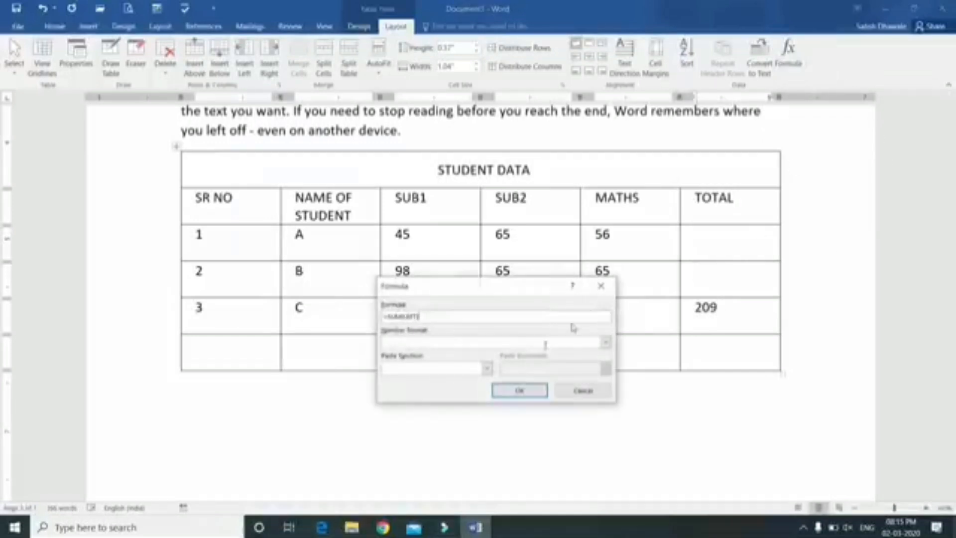
pyautogui.click(533, 391)
pyautogui.click(746, 238)
pyautogui.click(786, 58)
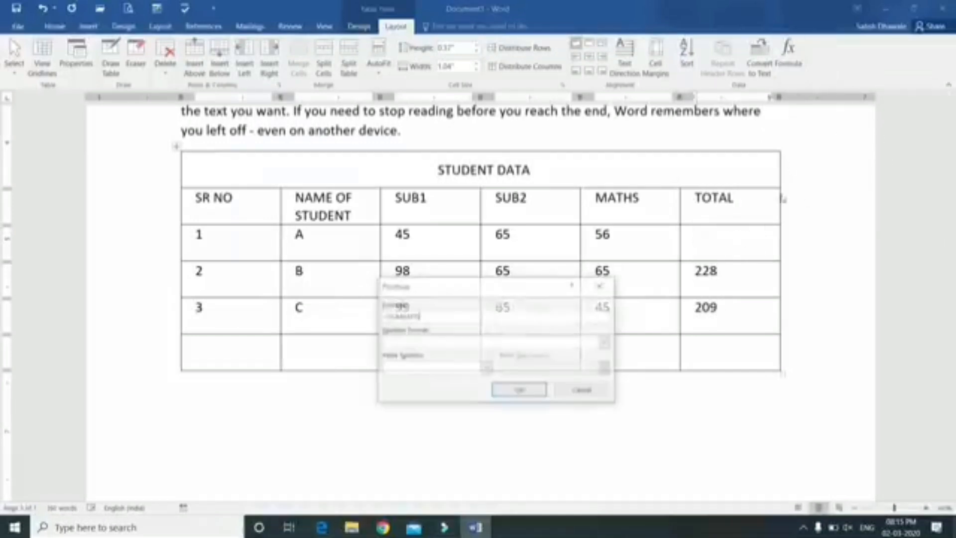
pyautogui.click(534, 391)
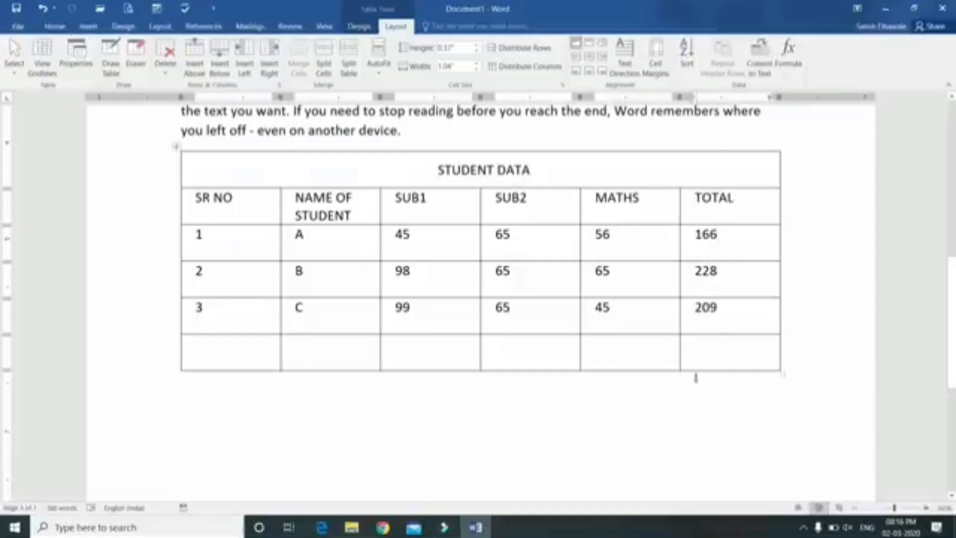
# - Convert the whole student table to text separated with commas, and undo the conversion
pyautogui.moveTo(710, 355); pyautogui.dragTo(207, 172)
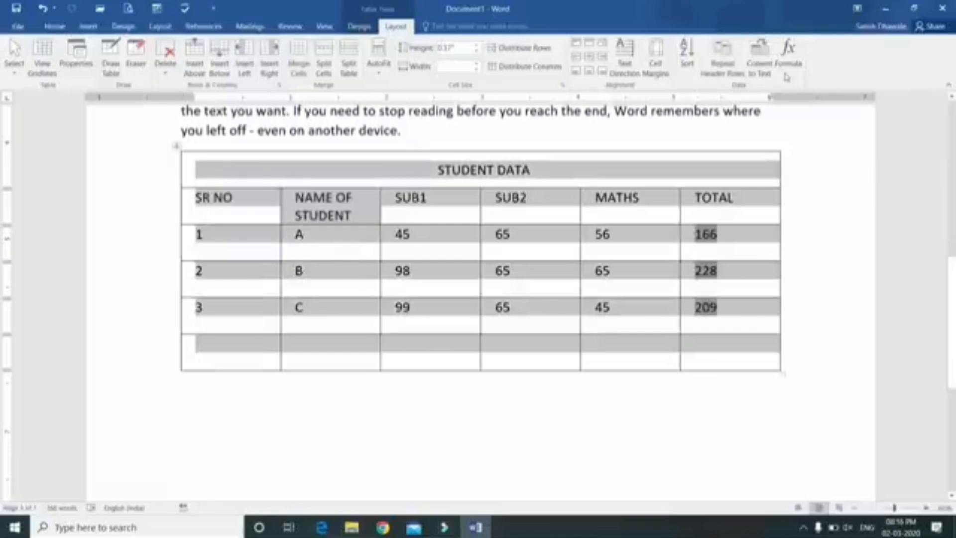
pyautogui.click(760, 64)
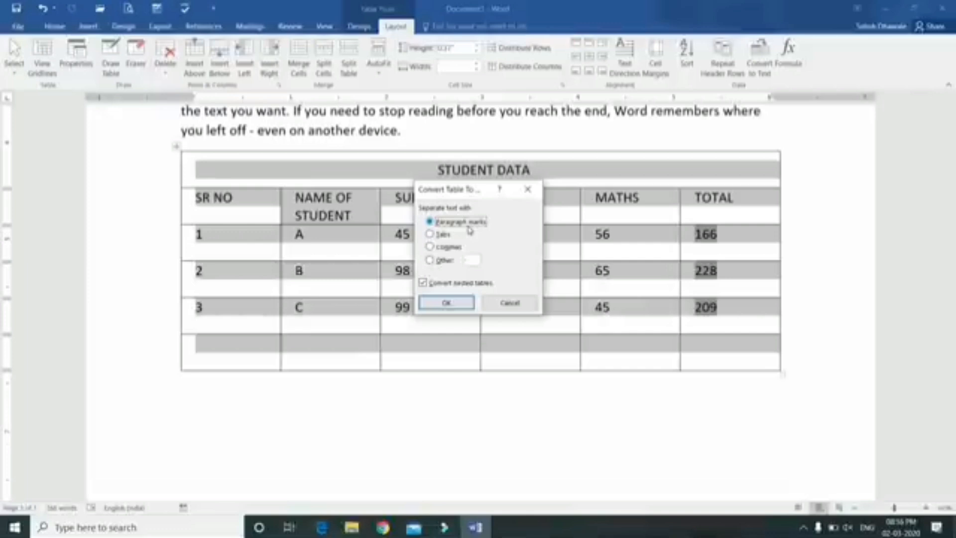
pyautogui.click(446, 246)
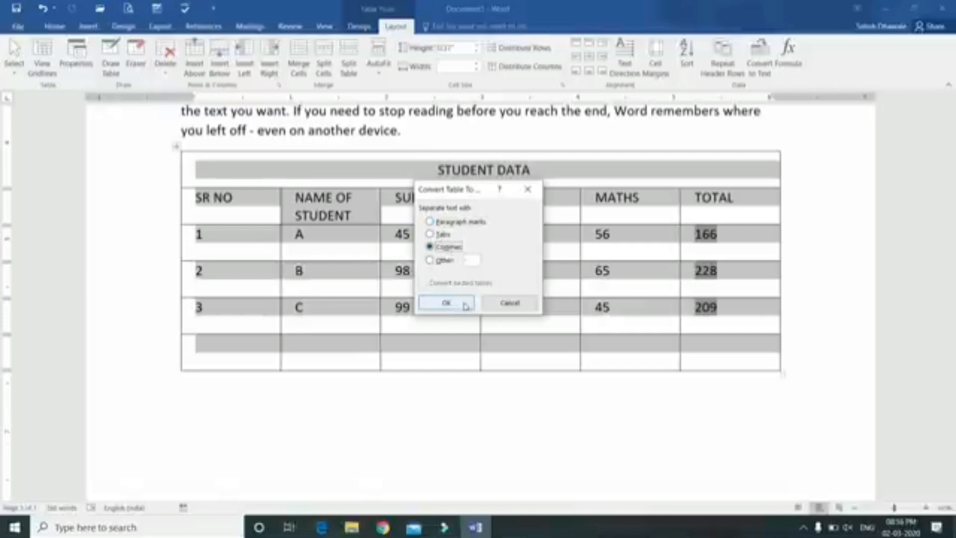
pyautogui.click(463, 302)
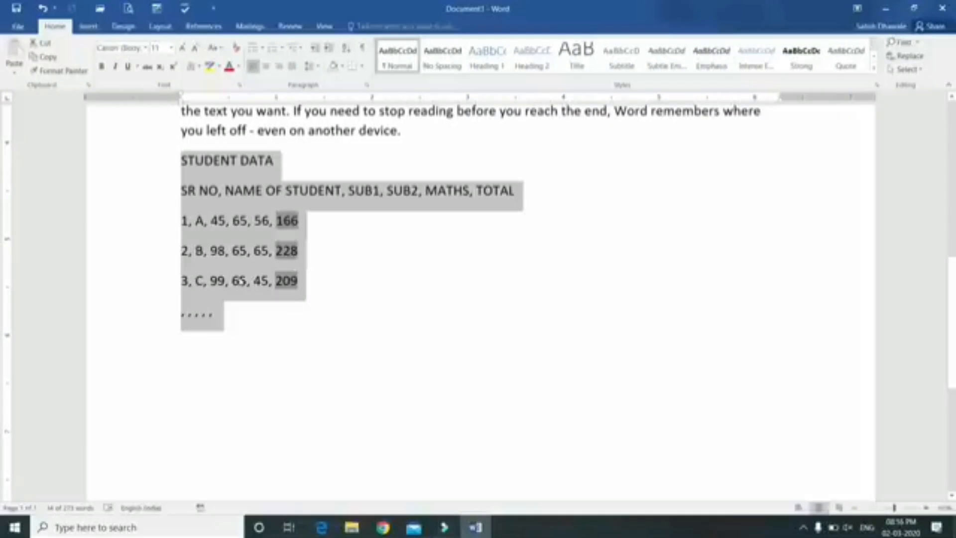
pyautogui.hotkey('ctrl', 'z')
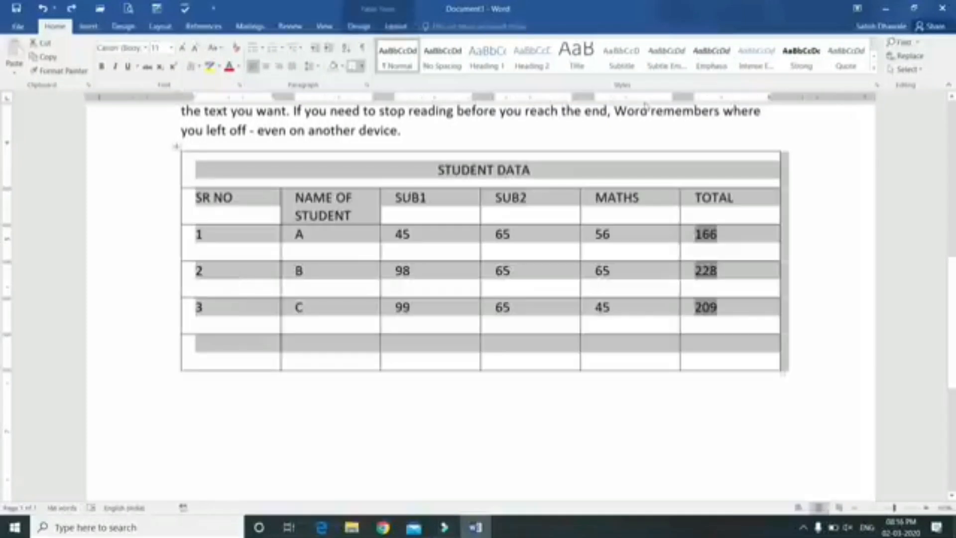
# - Convert the student table to text separated with tabs, and undo the conversion
pyautogui.click(396, 26)
pyautogui.click(753, 62)
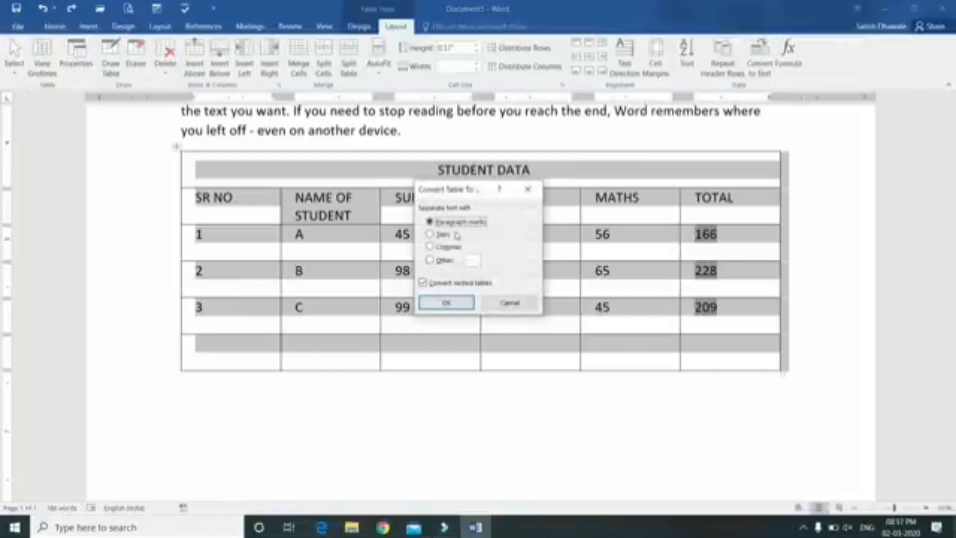
pyautogui.click(440, 235)
pyautogui.click(447, 303)
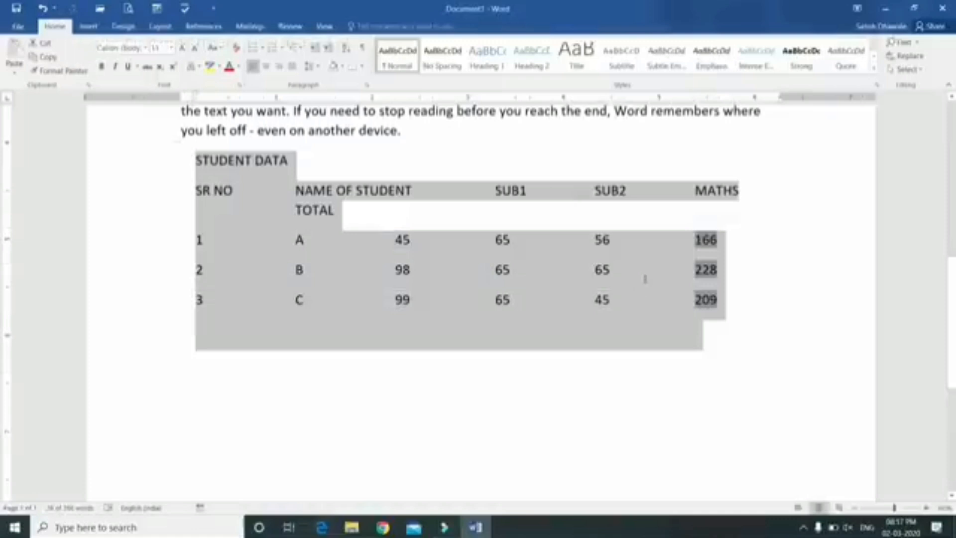
pyautogui.hotkey('ctrl', 'z')
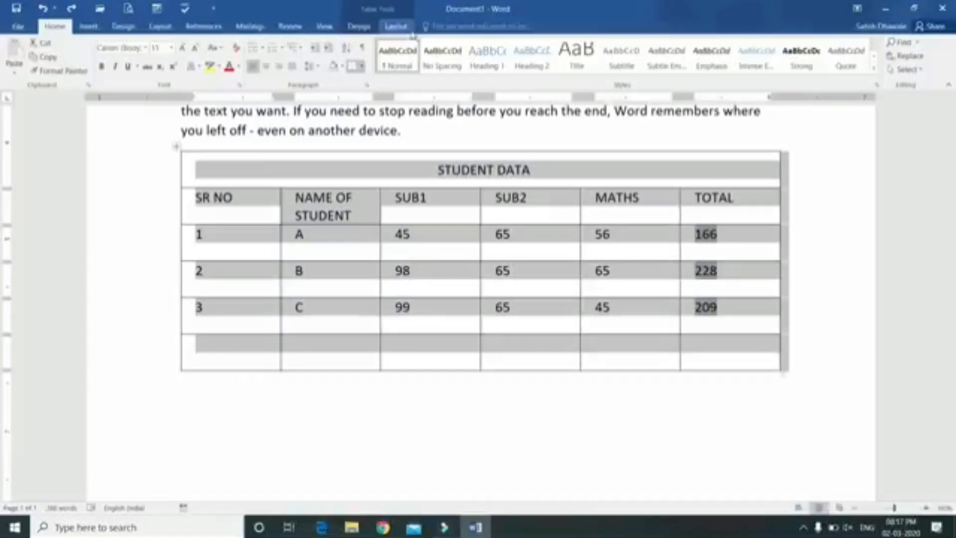
# - Draw a one-cell table about 6.02" wide and 0.77" high below the student table with Draw Table
pyautogui.click(396, 25)
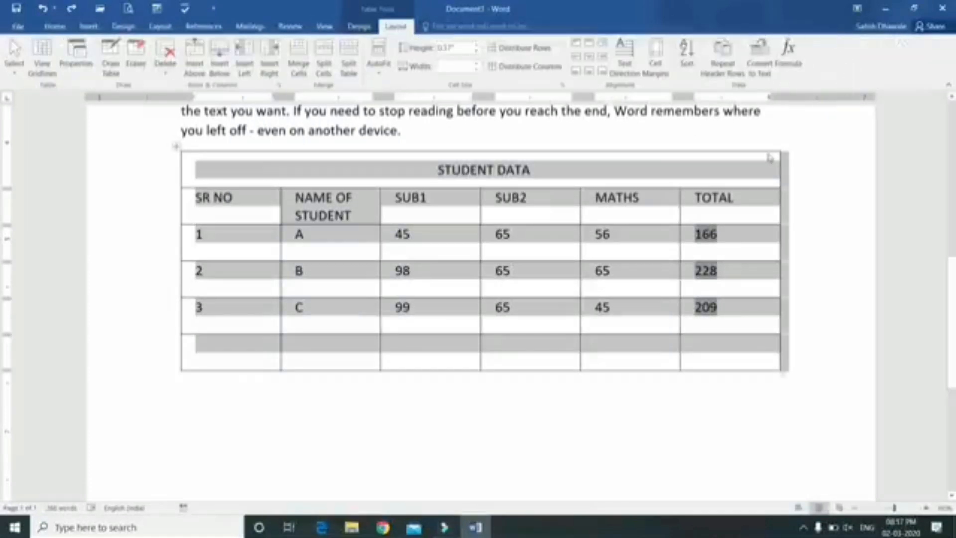
pyautogui.press('Left')
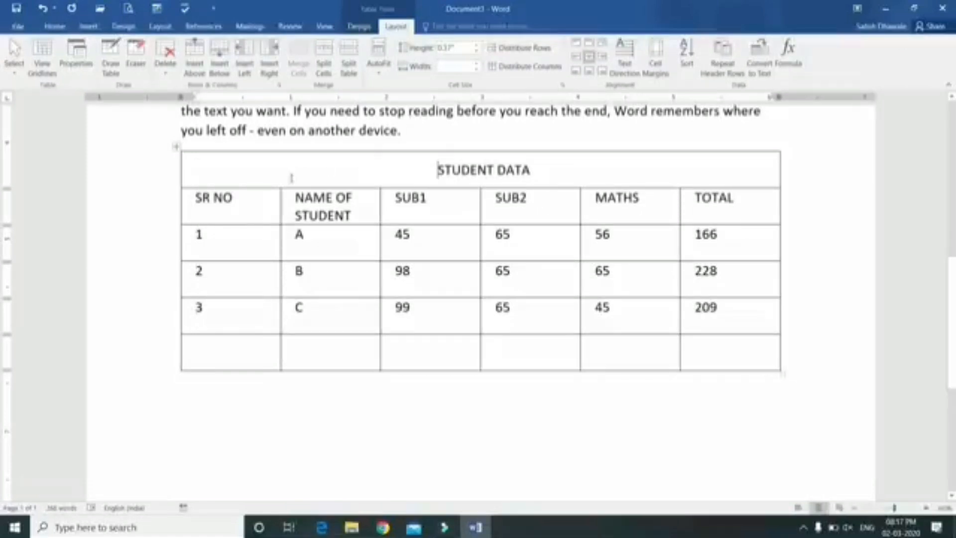
pyautogui.click(107, 70)
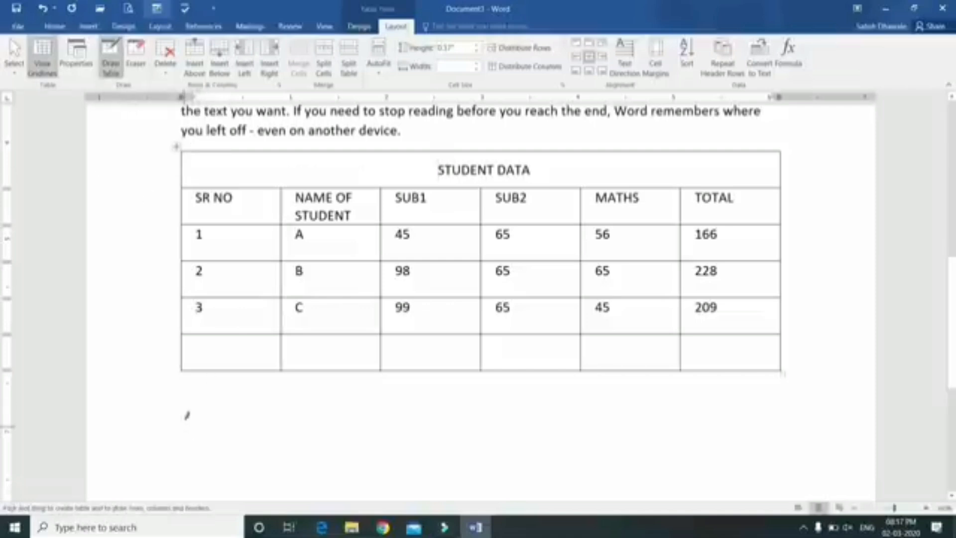
pyautogui.moveTo(192, 397)
pyautogui.mouseDown()
pyautogui.moveTo(508, 450)
pyautogui.moveTo(742, 454)
pyautogui.moveTo(767, 472)
pyautogui.mouseUp()
pyautogui.scroll(-2, 498, 343)
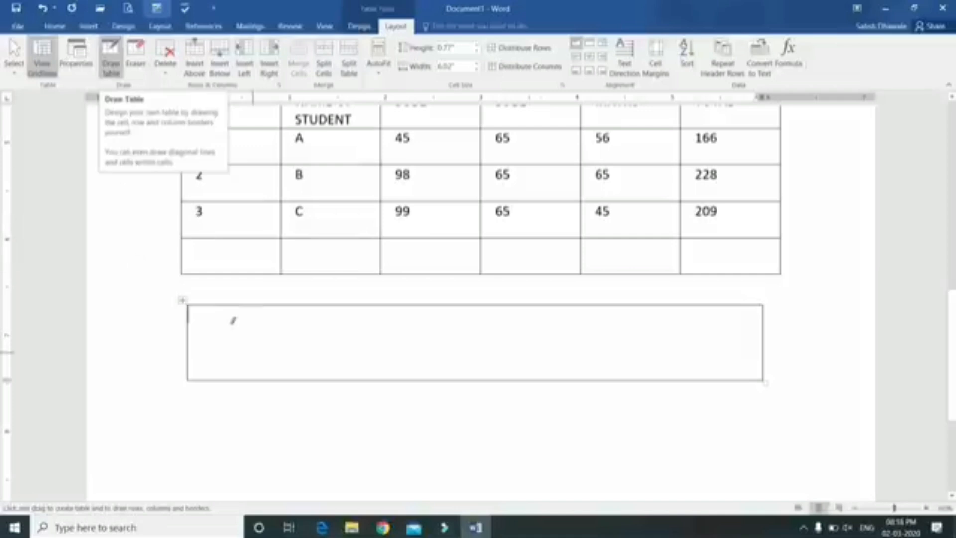
pyautogui.moveTo(239, 304); pyautogui.dragTo(262, 375)
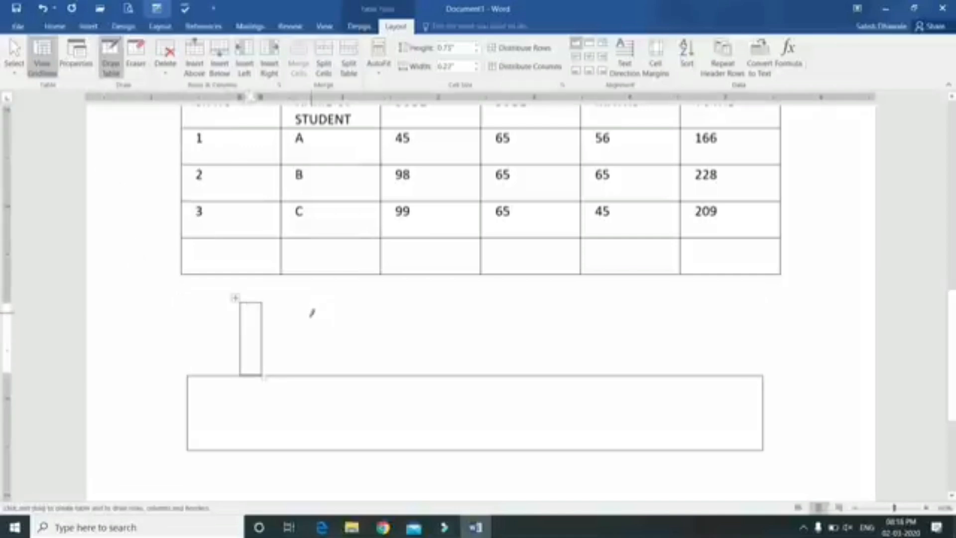
pyautogui.hotkey('ctrl', 'z')
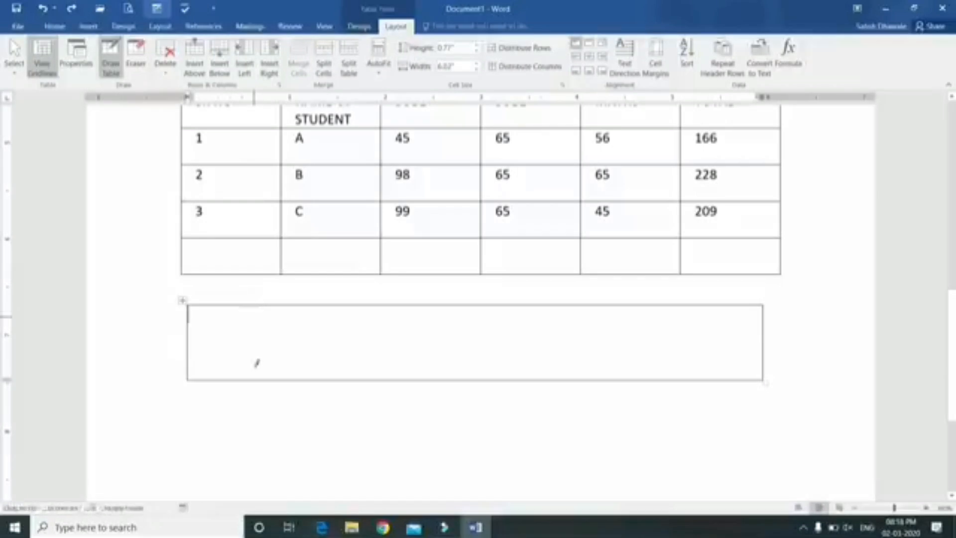
# - Divide the drawn table into eight columns and two rows by drawing seven vertical borders and one horizontal border with Draw Table
pyautogui.moveTo(255, 379)
pyautogui.mouseDown()
pyautogui.moveTo(254, 305)
pyautogui.moveTo(309, 359)
pyautogui.moveTo(315, 383)
pyautogui.mouseUp()
pyautogui.moveTo(368, 302)
pyautogui.mouseDown()
pyautogui.moveTo(363, 390)
pyautogui.moveTo(367, 381)
pyautogui.mouseUp()
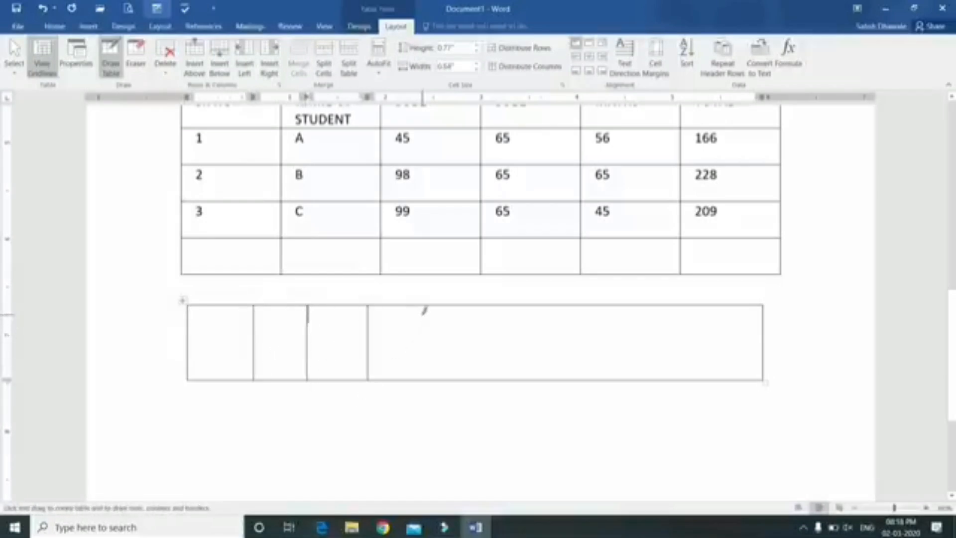
pyautogui.moveTo(424, 310); pyautogui.dragTo(424, 379)
pyautogui.moveTo(507, 305); pyautogui.dragTo(508, 381)
pyautogui.moveTo(588, 303); pyautogui.dragTo(586, 380)
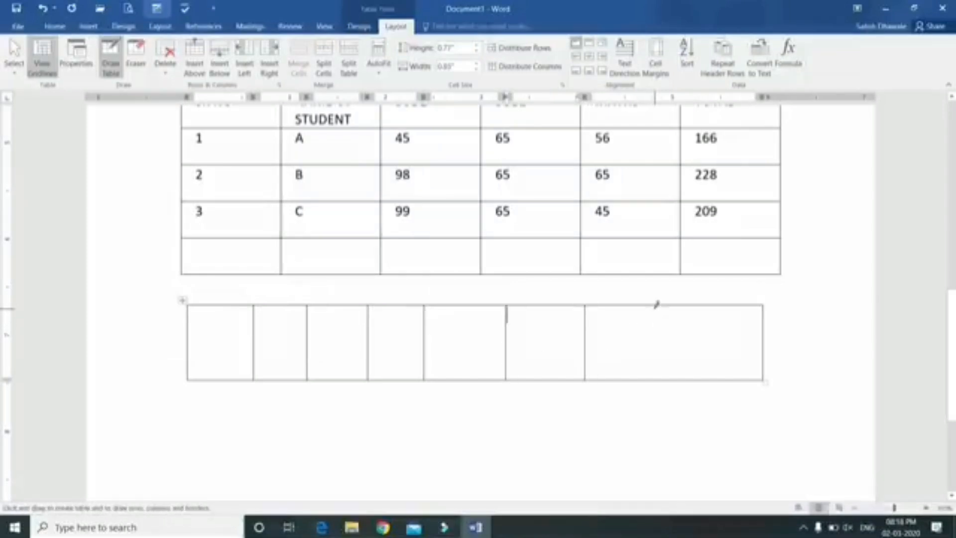
pyautogui.moveTo(656, 304); pyautogui.dragTo(654, 380)
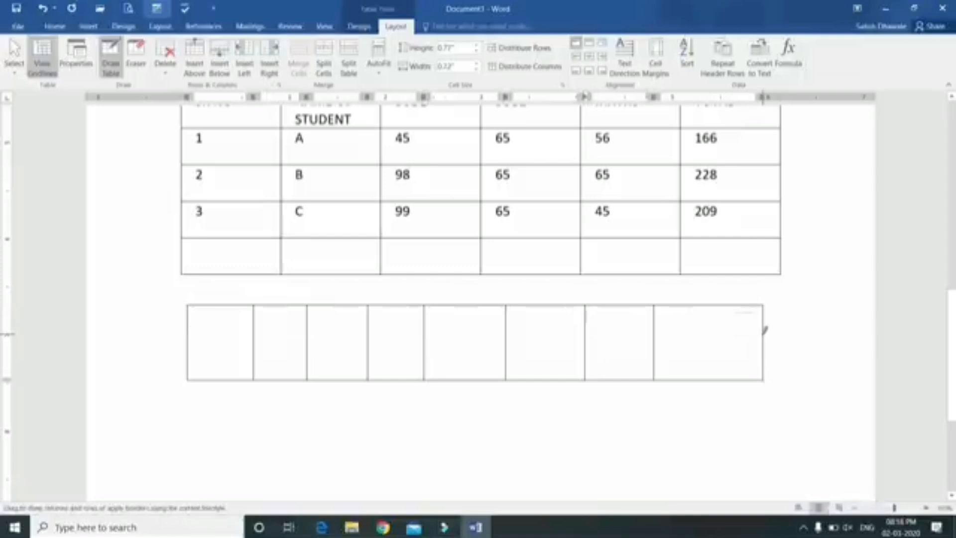
pyautogui.moveTo(763, 334); pyautogui.dragTo(735, 366)
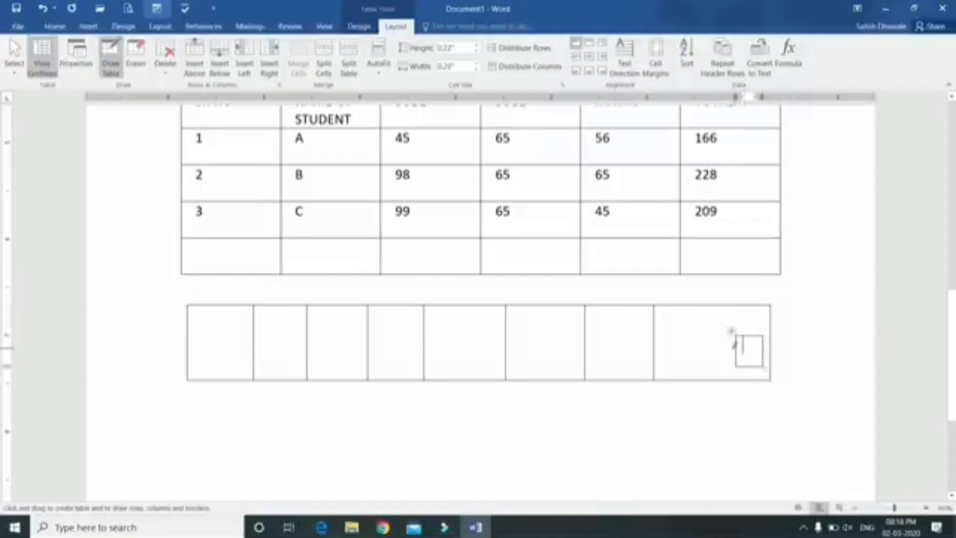
pyautogui.hotkey('ctrl', 'z')
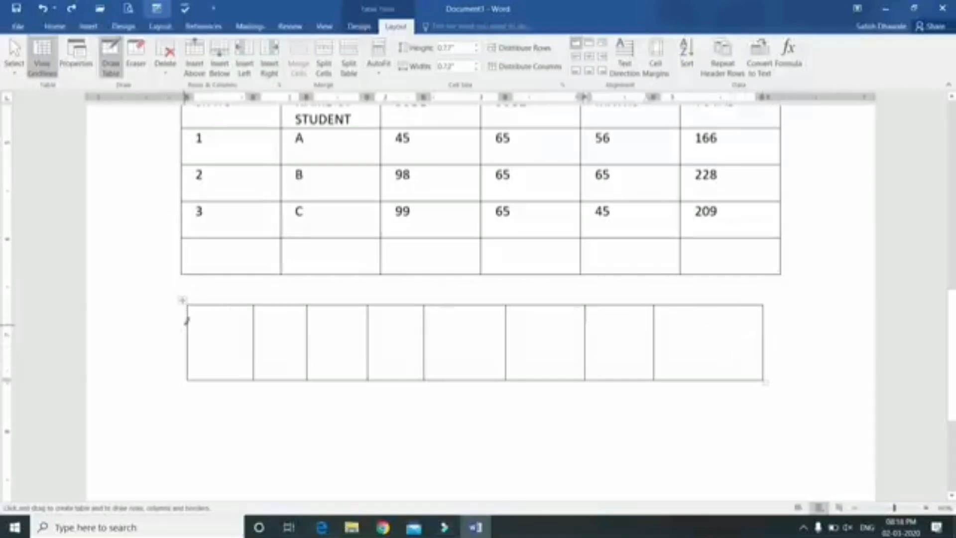
pyautogui.moveTo(203, 321)
pyautogui.mouseDown()
pyautogui.moveTo(736, 320)
pyautogui.moveTo(697, 317)
pyautogui.mouseUp()
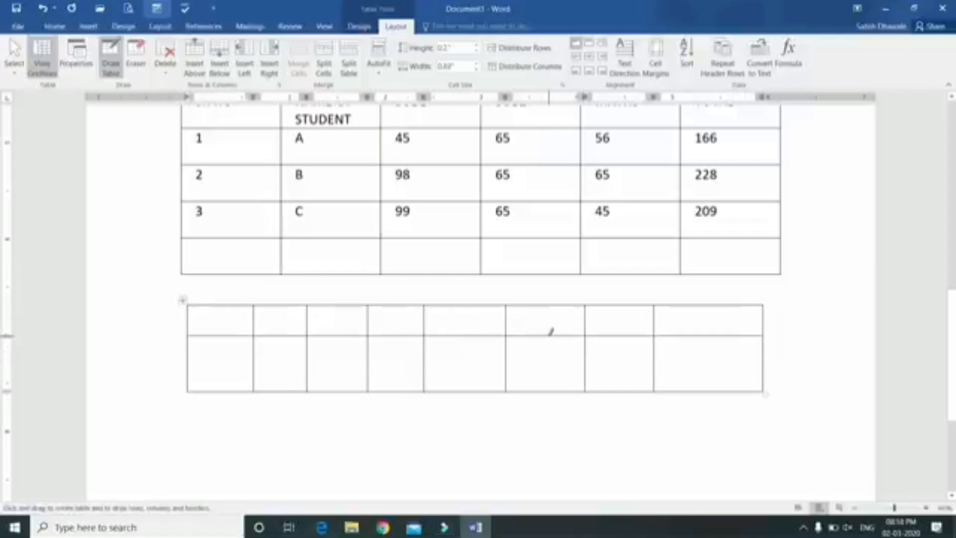
# - Remove the last column of the drawn table by erasing its borders one by one with the Eraser
pyautogui.click(136, 56)
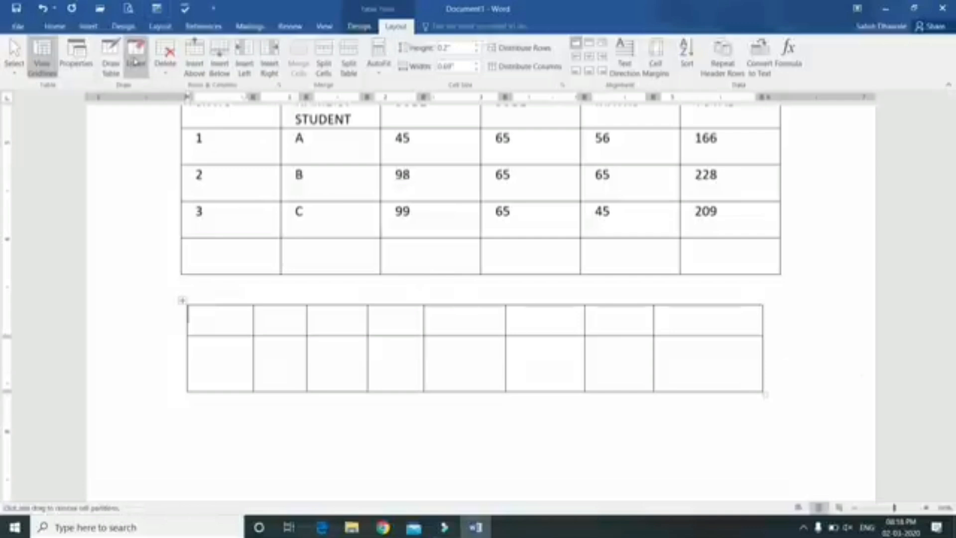
pyautogui.click(763, 357)
pyautogui.click(755, 334)
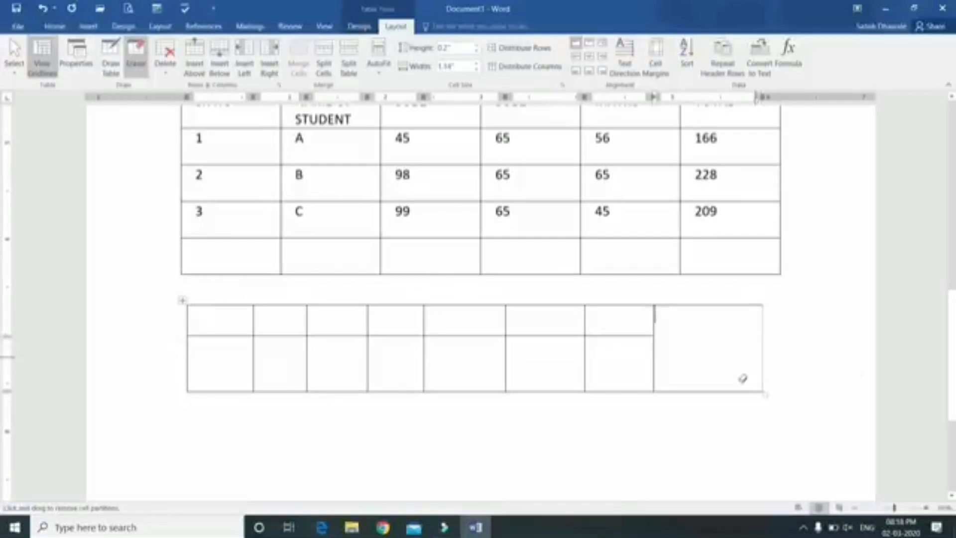
pyautogui.click(739, 389)
pyautogui.click(714, 304)
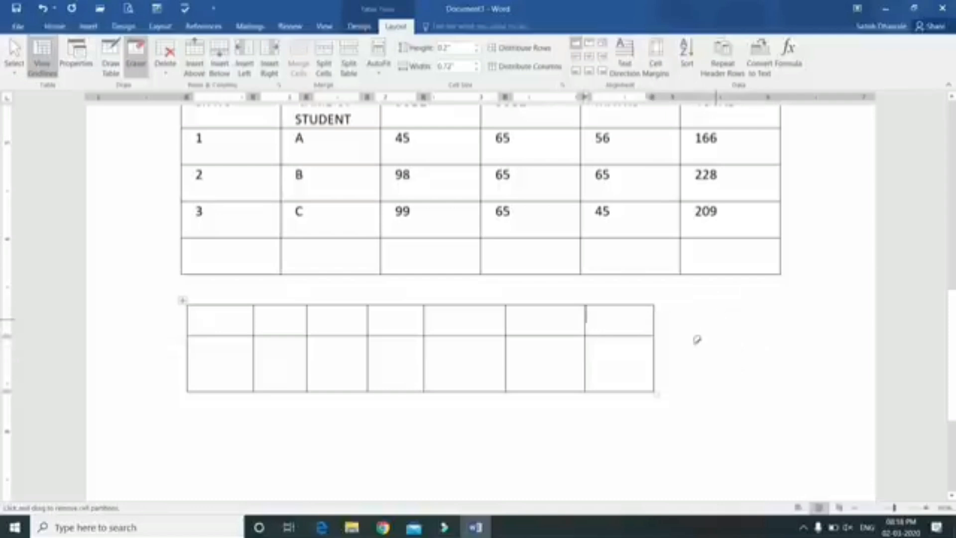
# - Erase all the remaining cells of the drawn table with the Eraser and turn the Eraser off
pyautogui.moveTo(703, 295); pyautogui.dragTo(605, 351)
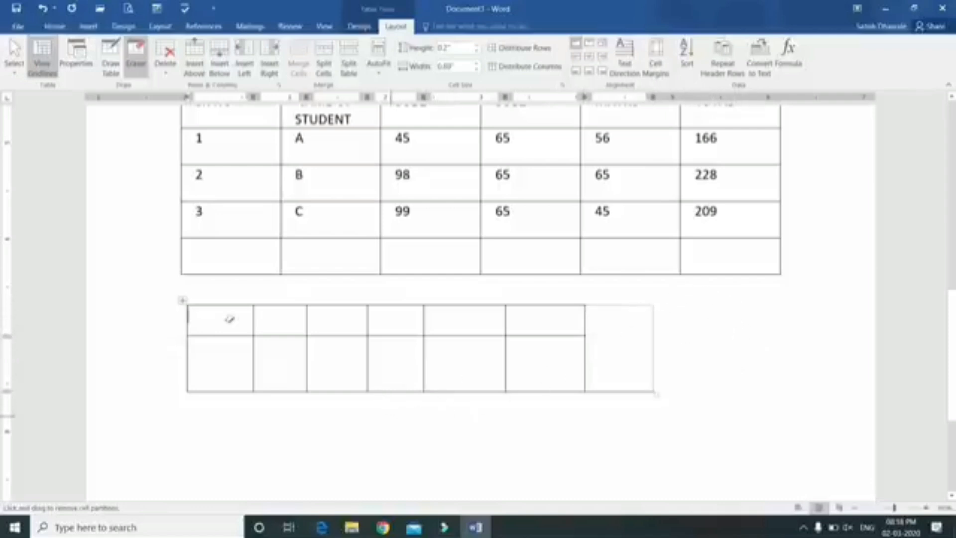
pyautogui.moveTo(176, 288)
pyautogui.mouseDown()
pyautogui.moveTo(299, 360)
pyautogui.moveTo(699, 421)
pyautogui.mouseUp()
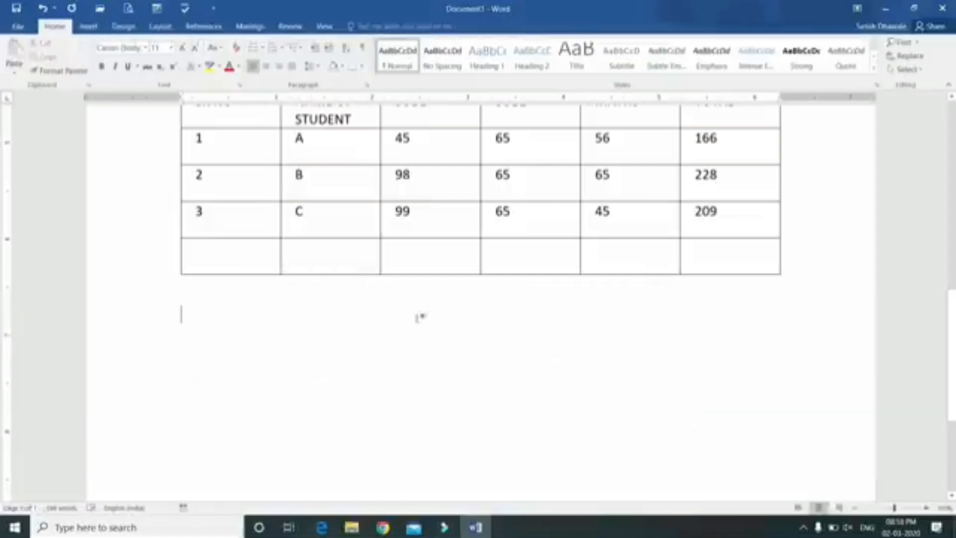
pyautogui.click(342, 225)
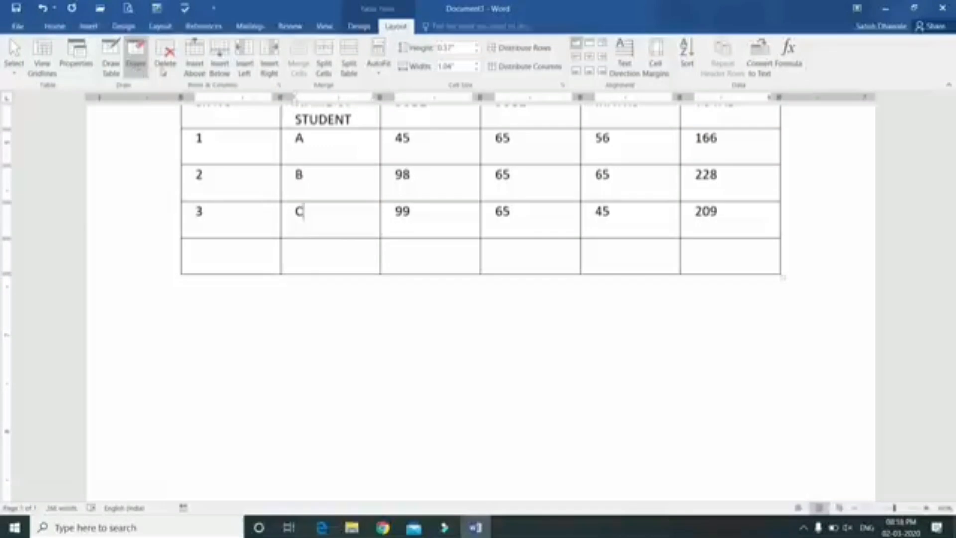
pyautogui.click(135, 55)
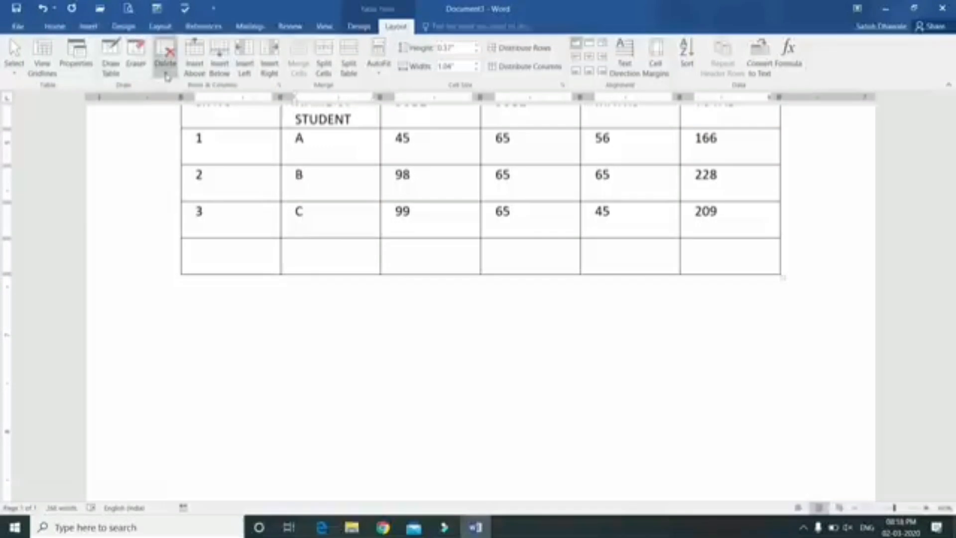
# - Review the Table and Row settings in the student table's properties without changing them
pyautogui.click(80, 64)
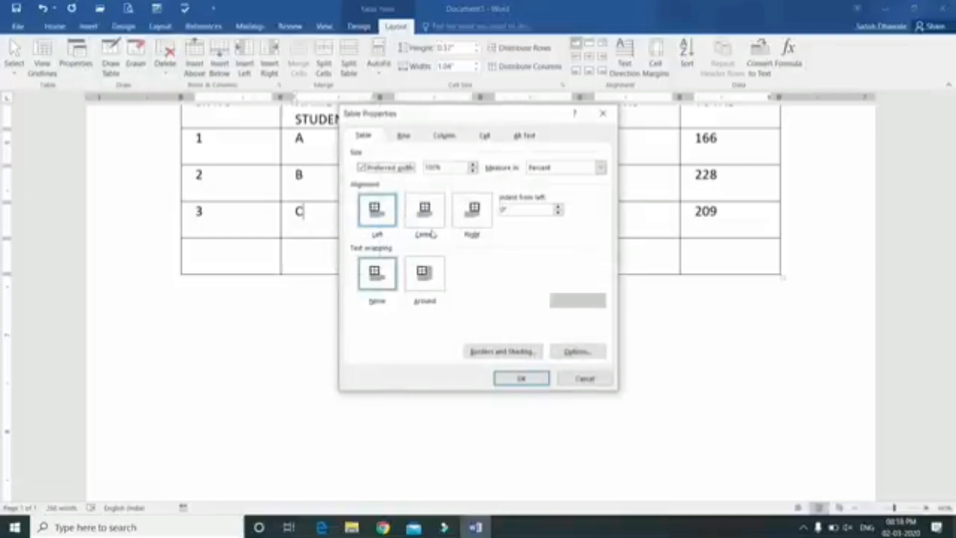
pyautogui.click(414, 139)
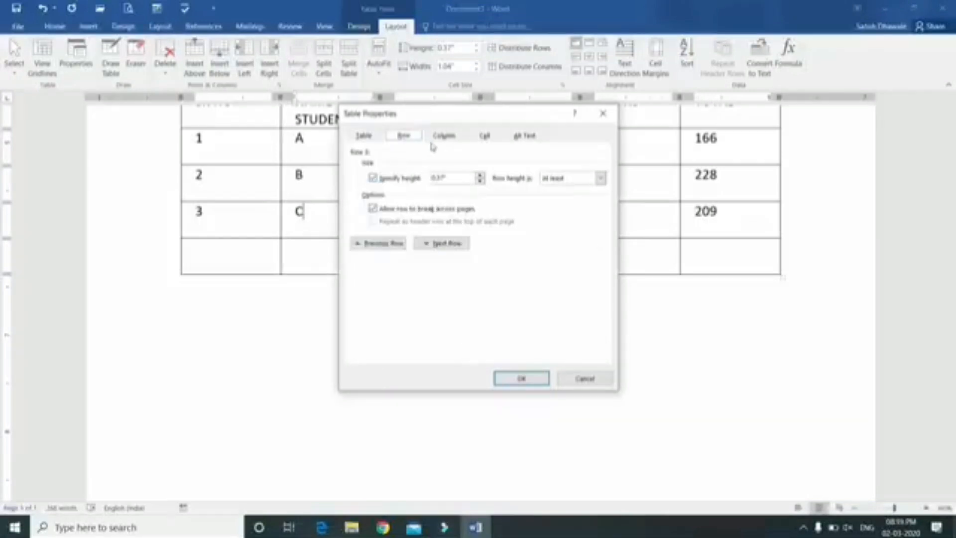
pyautogui.click(602, 113)
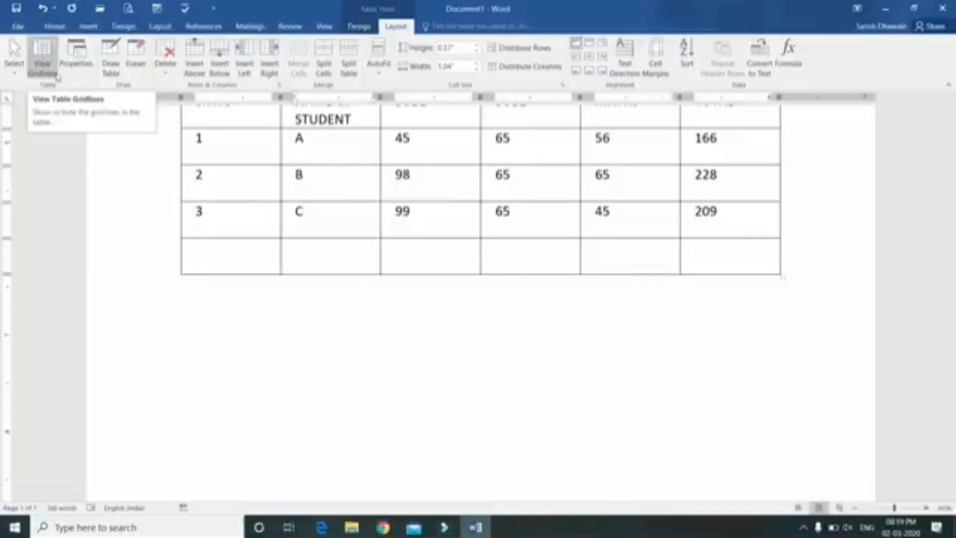
# - Select the whole student table and remove all its borders with No Border
pyautogui.scroll(2, 357, 211)
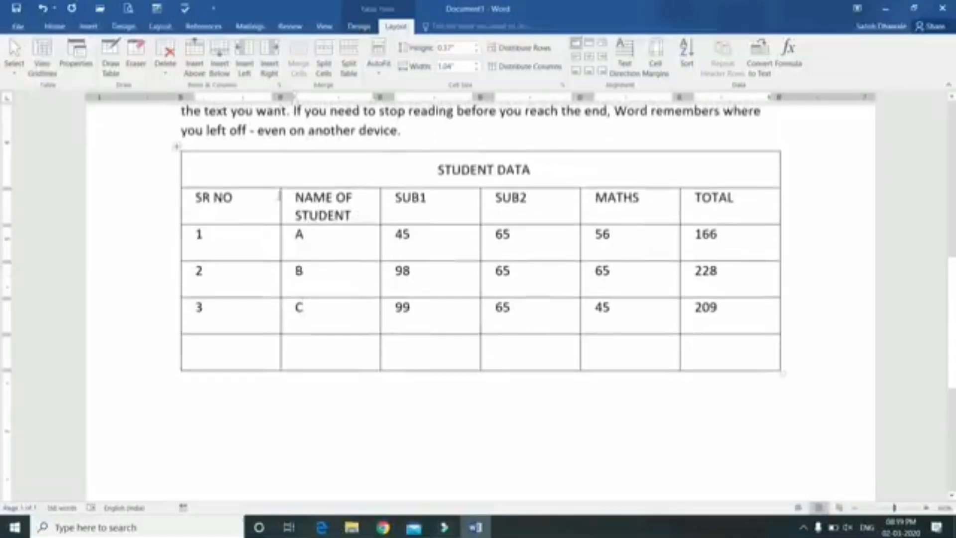
pyautogui.click(177, 148)
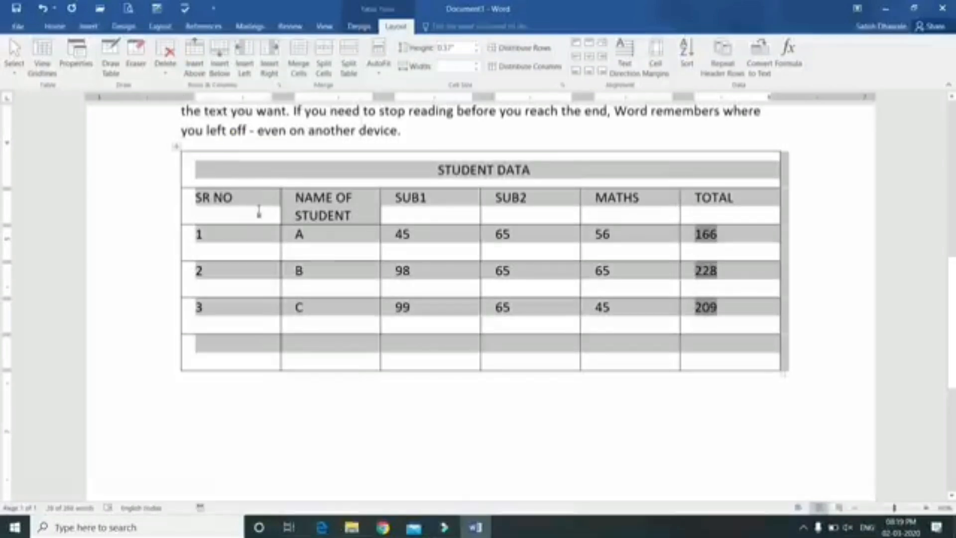
pyautogui.click(258, 211)
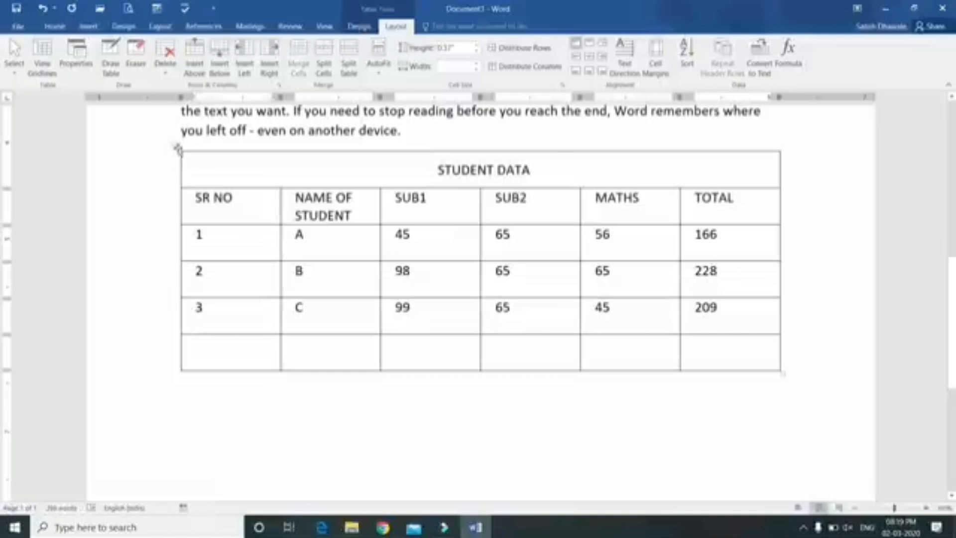
pyautogui.click(177, 147)
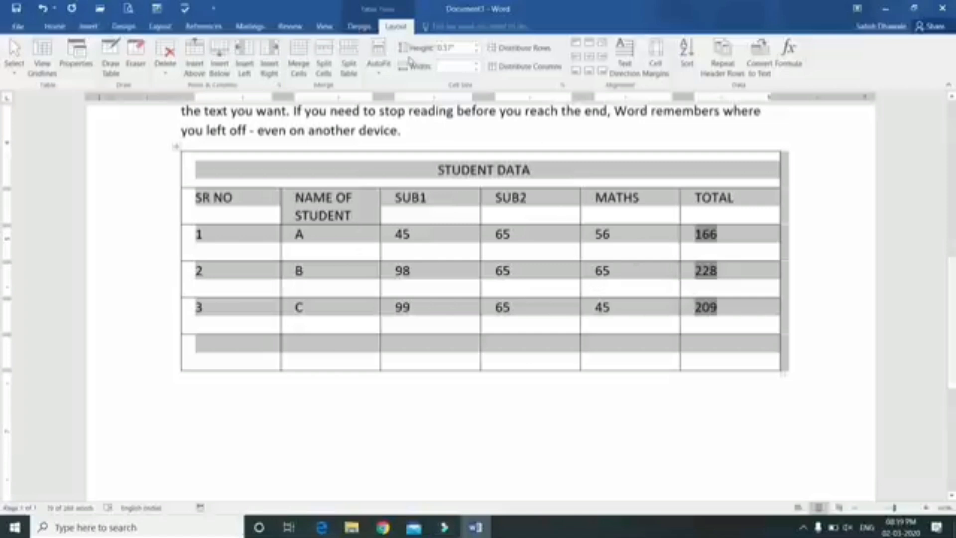
pyautogui.click(365, 29)
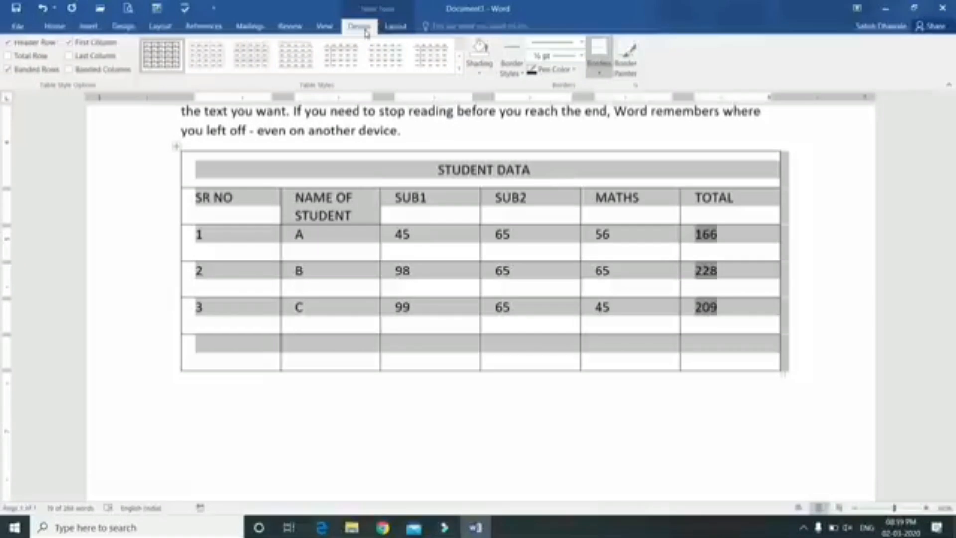
pyautogui.click(598, 75)
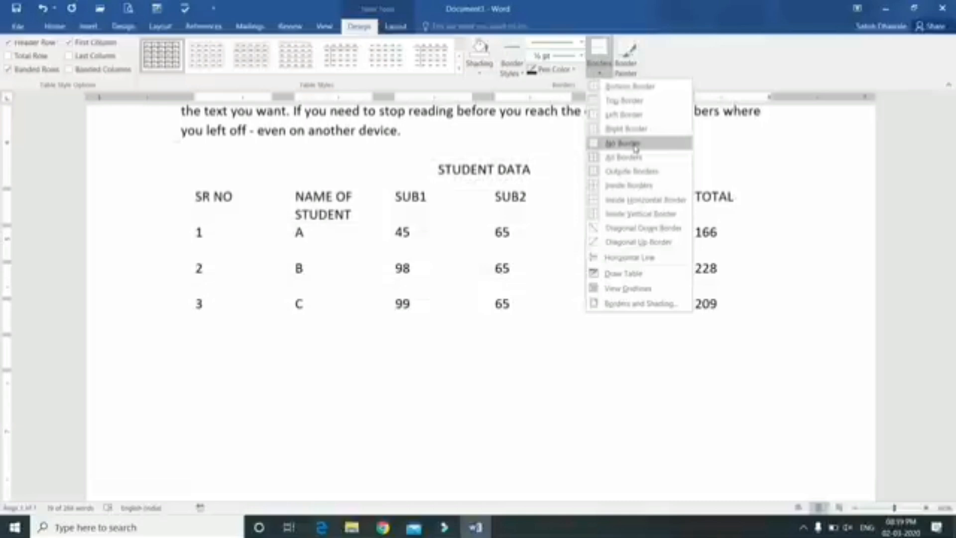
pyautogui.click(601, 74)
pyautogui.click(601, 73)
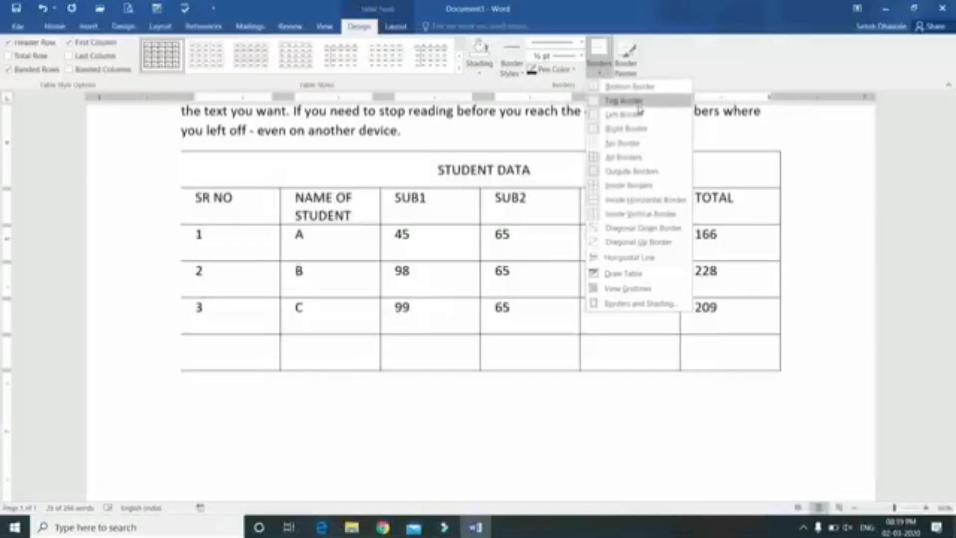
pyautogui.click(642, 143)
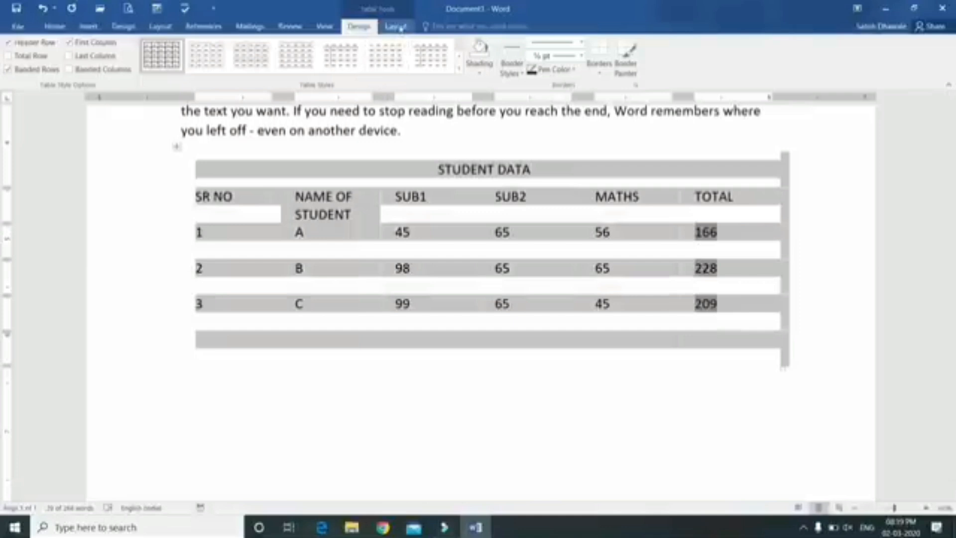
# - Show the gridlines of the borderless student table, hide them and show them again
pyautogui.click(396, 26)
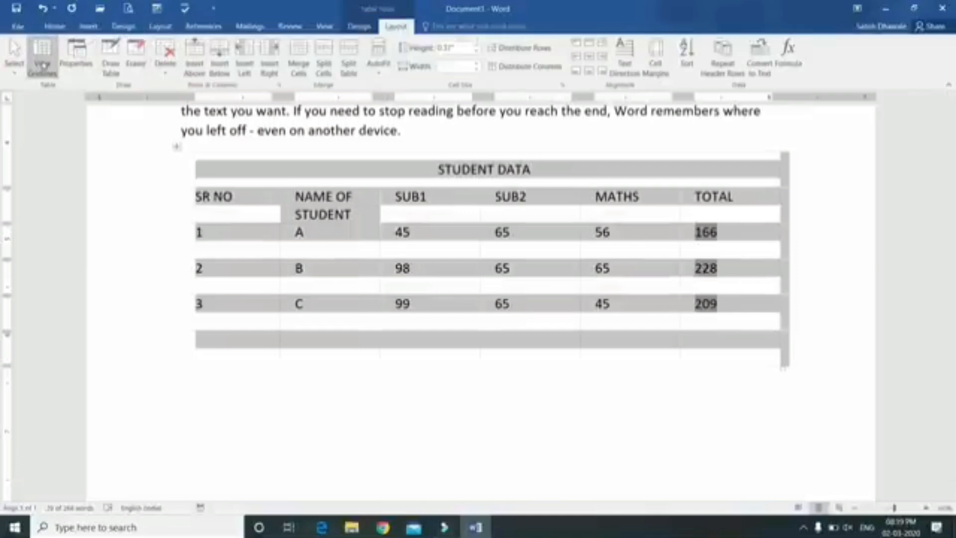
pyautogui.click(328, 404)
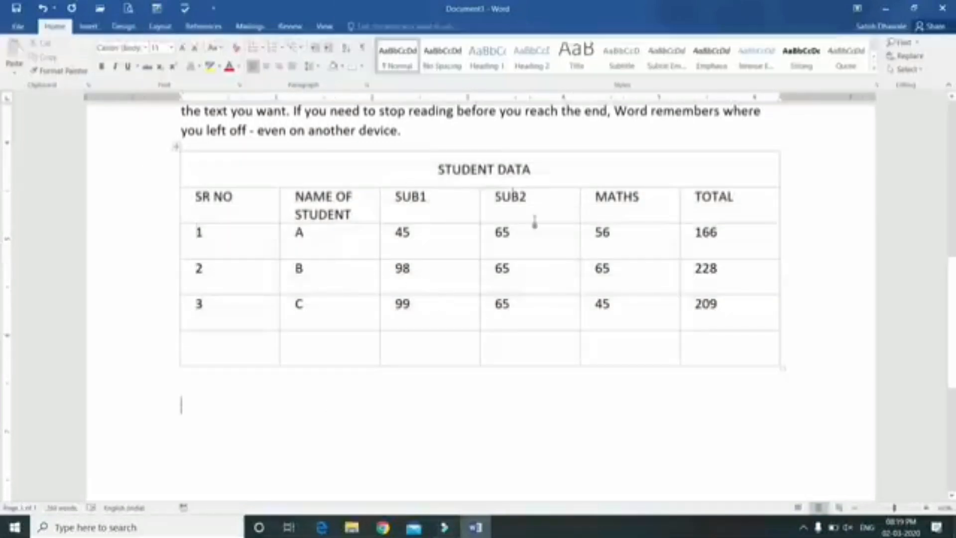
pyautogui.click(515, 268)
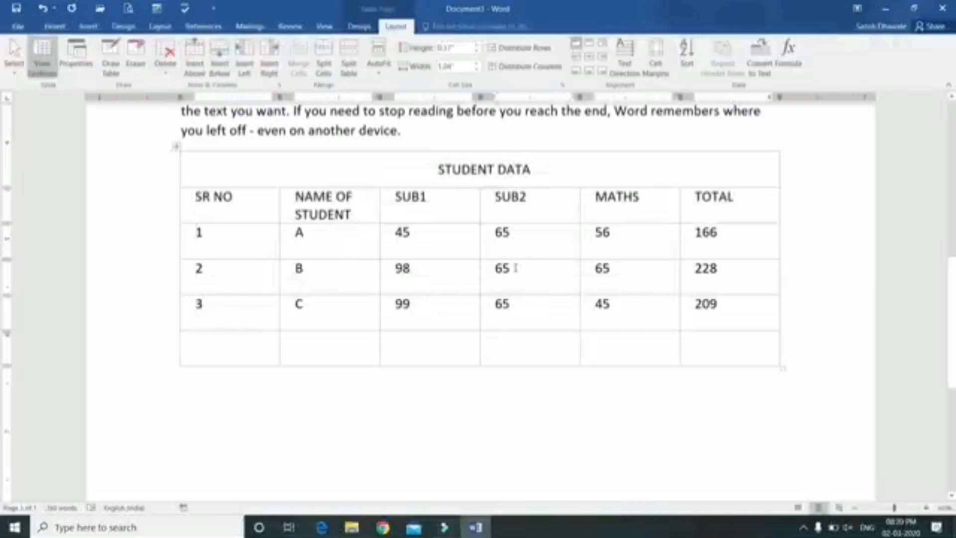
pyautogui.click(44, 62)
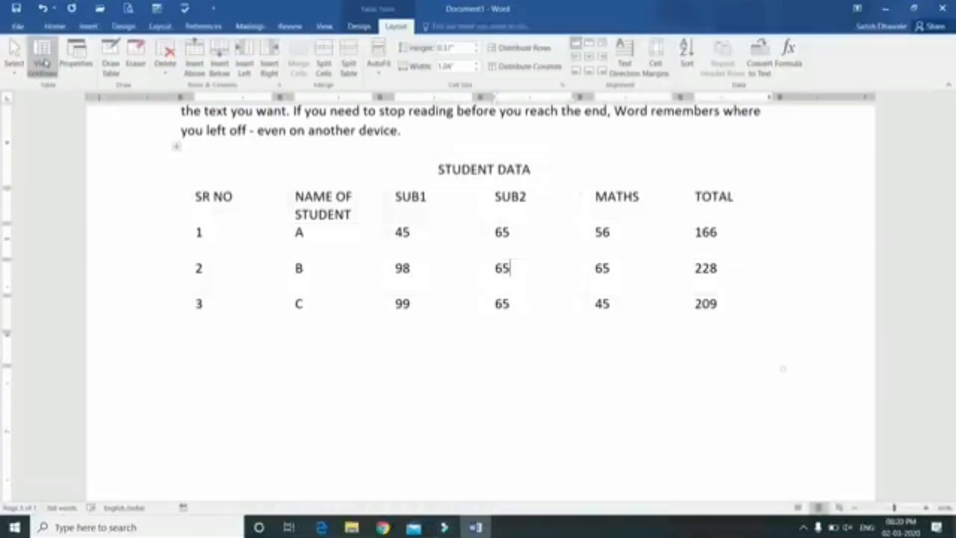
pyautogui.click(44, 62)
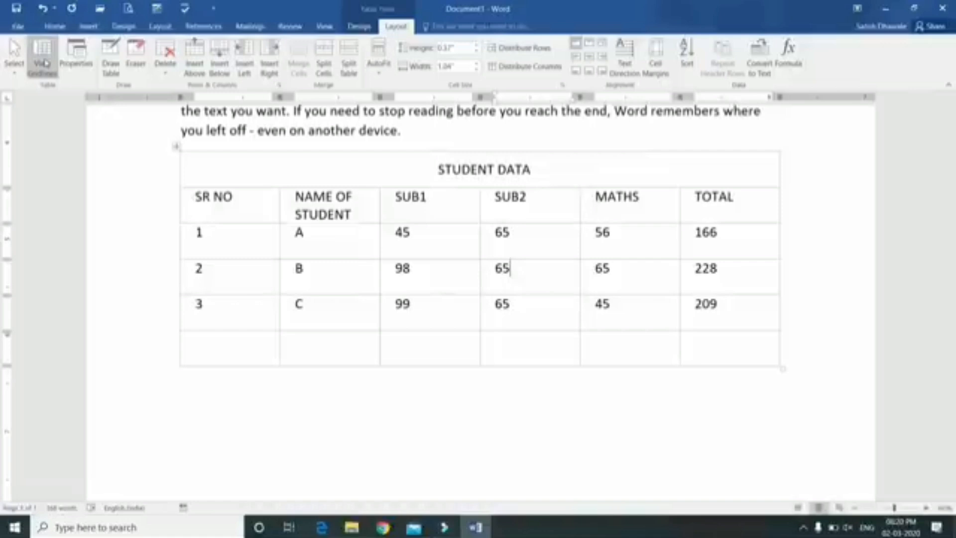
# - Select the whole row of student A in the table with the Select Row command
pyautogui.click(14, 64)
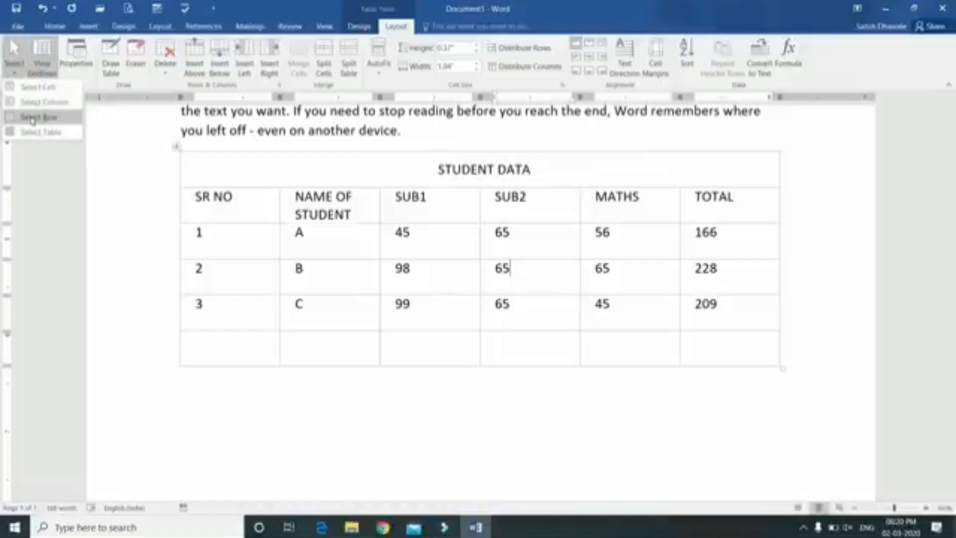
pyautogui.click(107, 118)
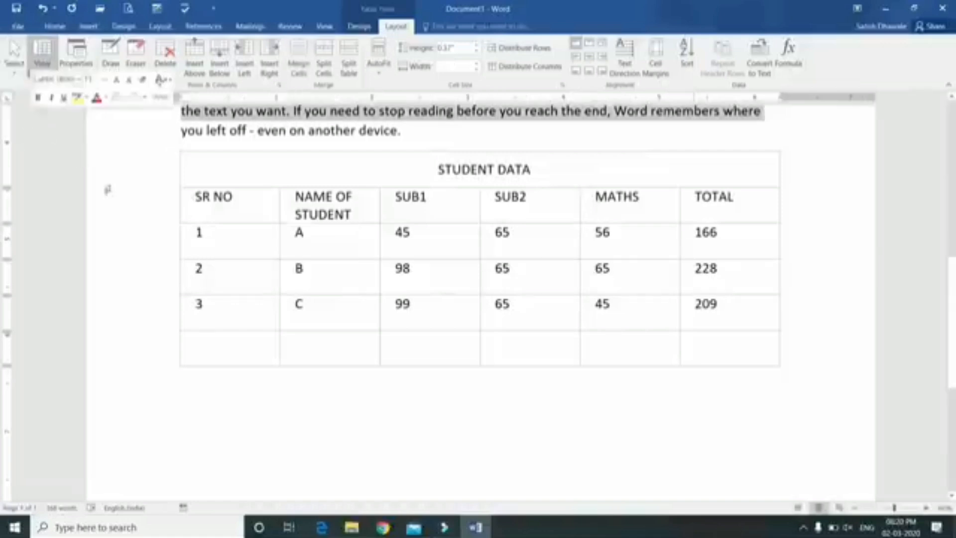
pyautogui.click(147, 249)
pyautogui.click(247, 243)
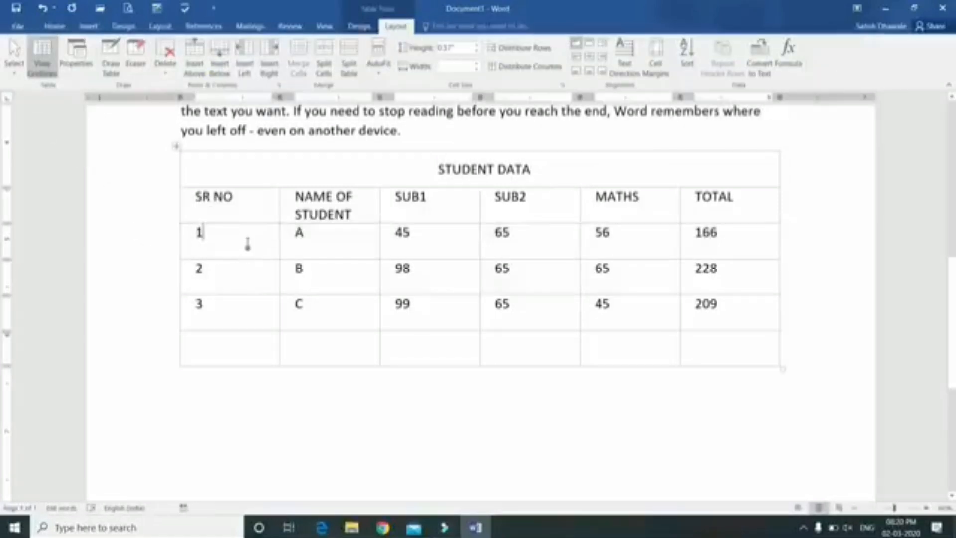
pyautogui.click(15, 75)
pyautogui.click(25, 118)
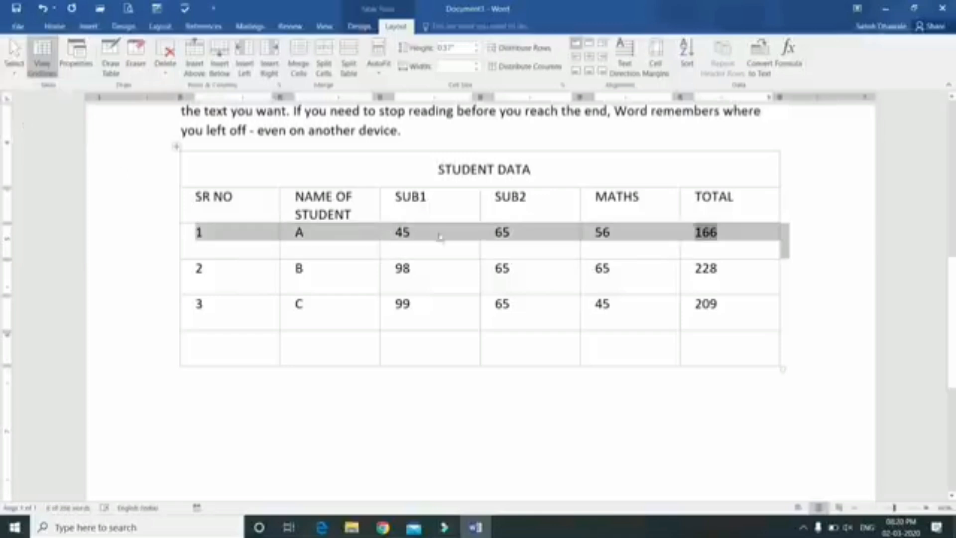
# - Select the SUB1 column of the student table with the Select Column command
pyautogui.click(445, 213)
pyautogui.click(15, 75)
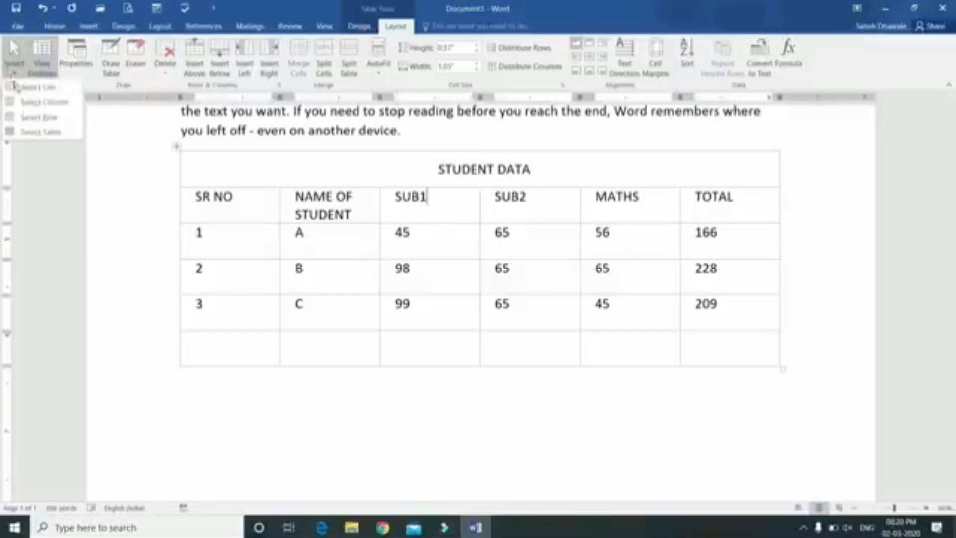
pyautogui.click(47, 103)
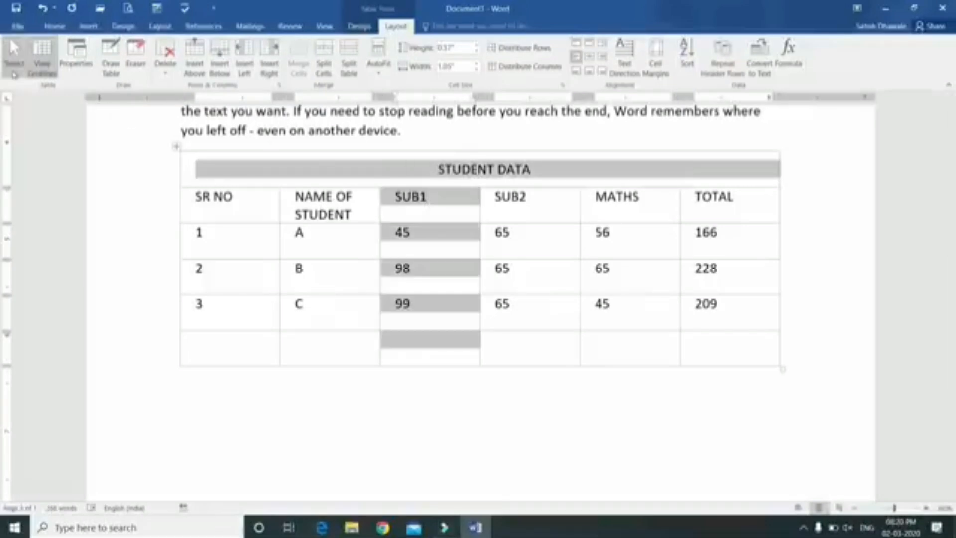
# - Select only student B's SUB1 cell with Select Cell and view the Delete options without deleting anything
pyautogui.click(15, 75)
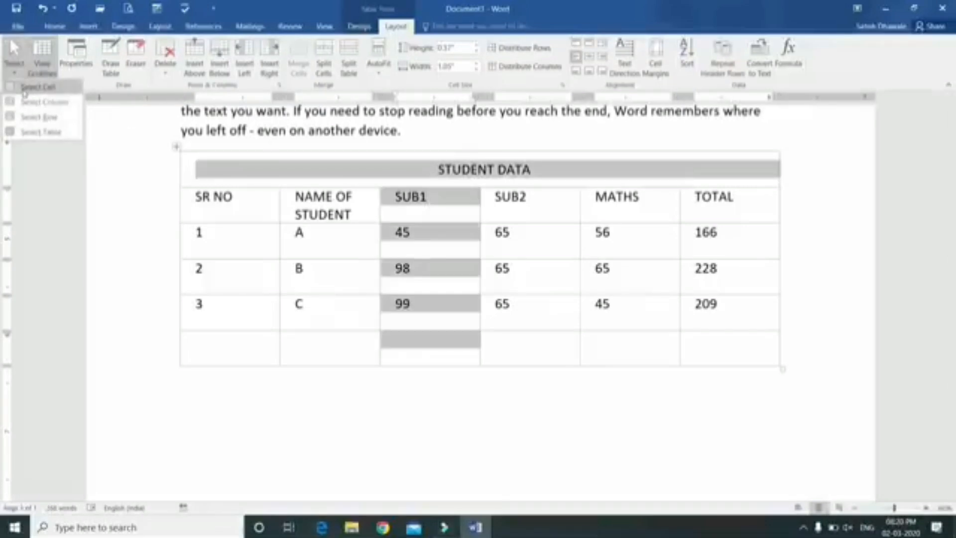
pyautogui.click(438, 278)
pyautogui.click(438, 278)
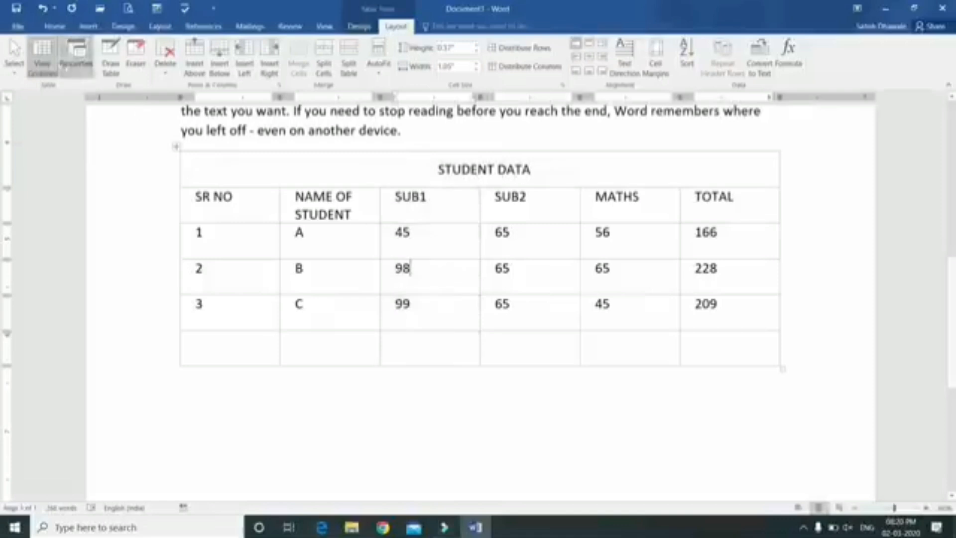
pyautogui.click(14, 59)
pyautogui.click(37, 87)
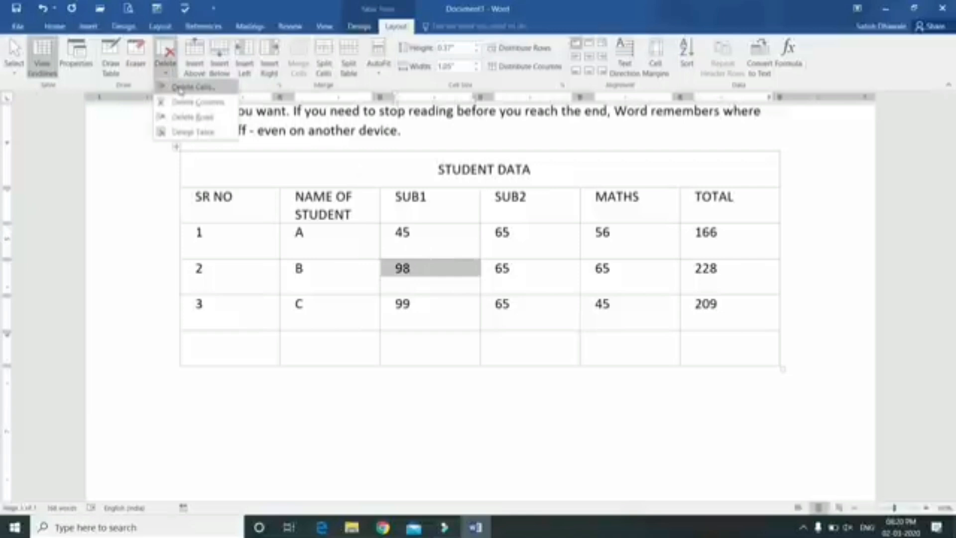
pyautogui.click(546, 296)
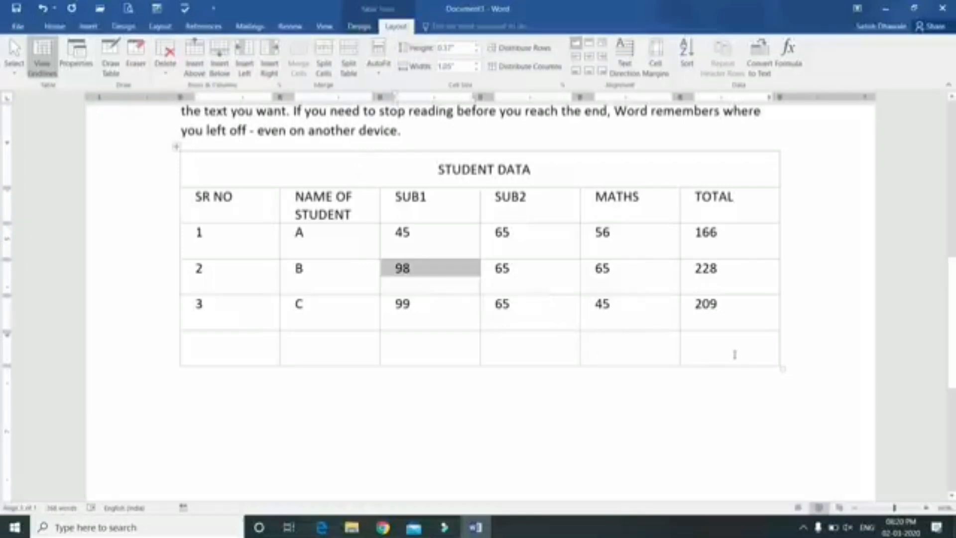
# - Select the whole student table and apply All Borders to it
pyautogui.moveTo(734, 355); pyautogui.dragTo(192, 166)
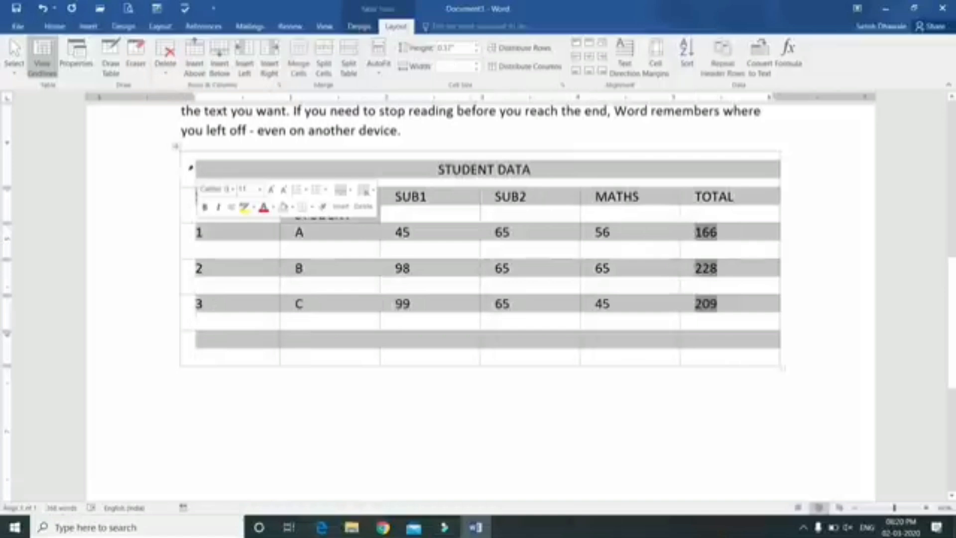
pyautogui.click(178, 148)
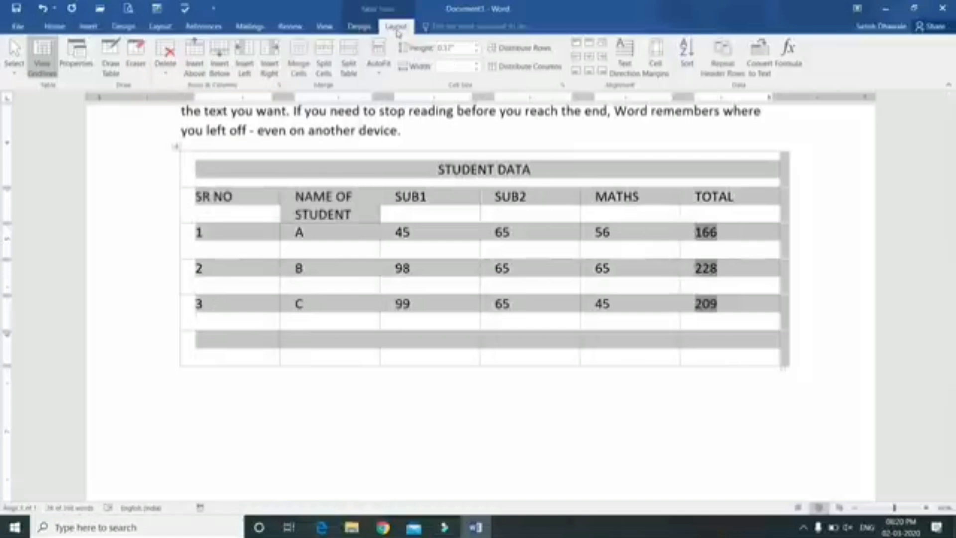
pyautogui.click(359, 27)
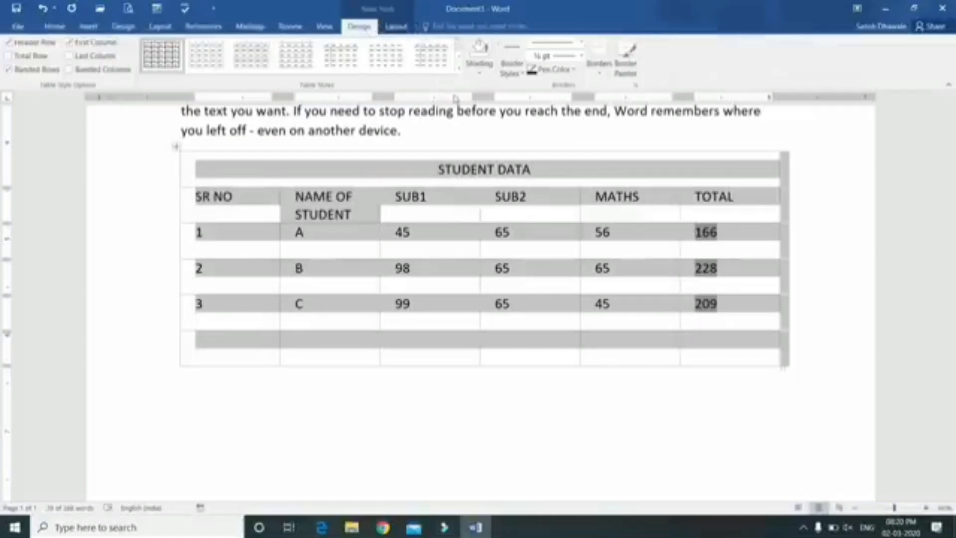
pyautogui.click(599, 73)
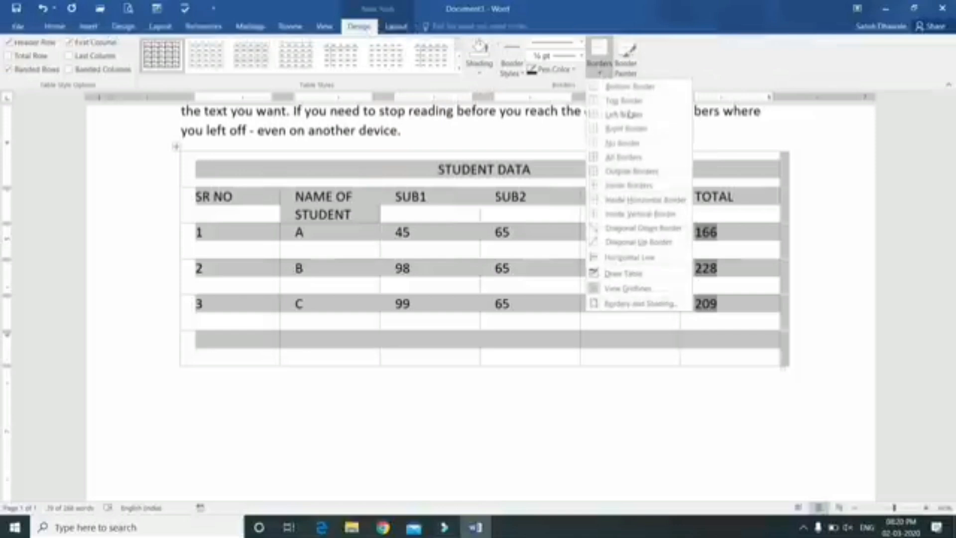
pyautogui.click(645, 160)
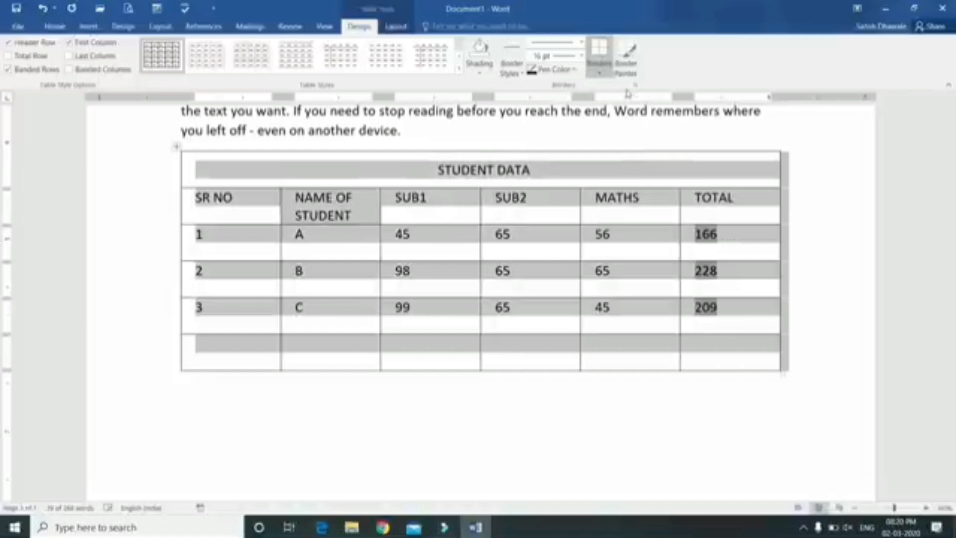
# - Choose the thick 3 pt line and paint the table's top edge, title row's lower edge and left edge with the Border Painter
pyautogui.click(582, 42)
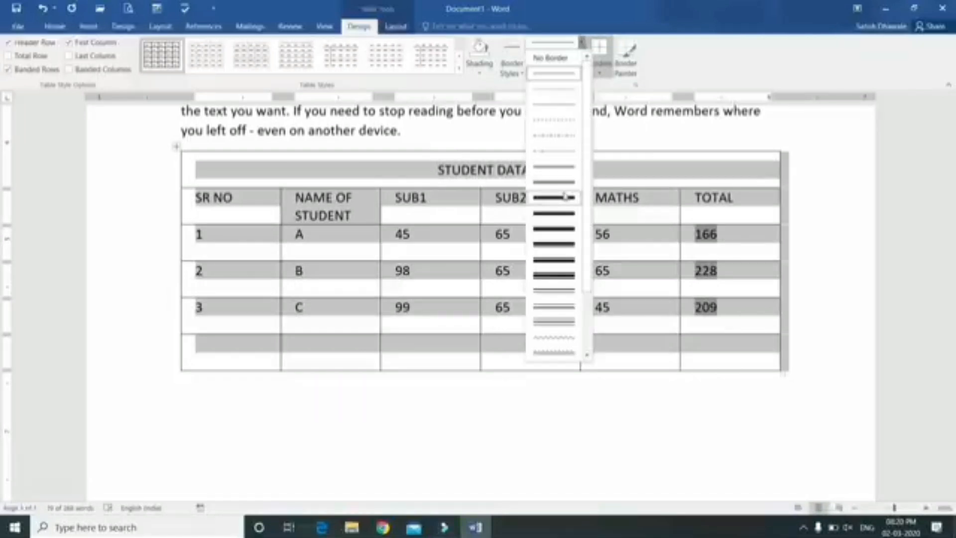
pyautogui.click(565, 197)
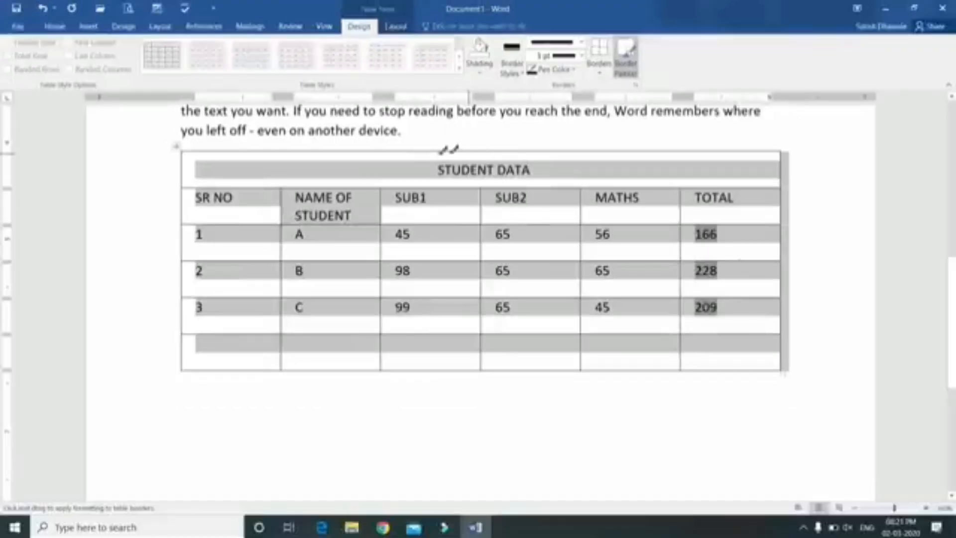
pyautogui.click(420, 152)
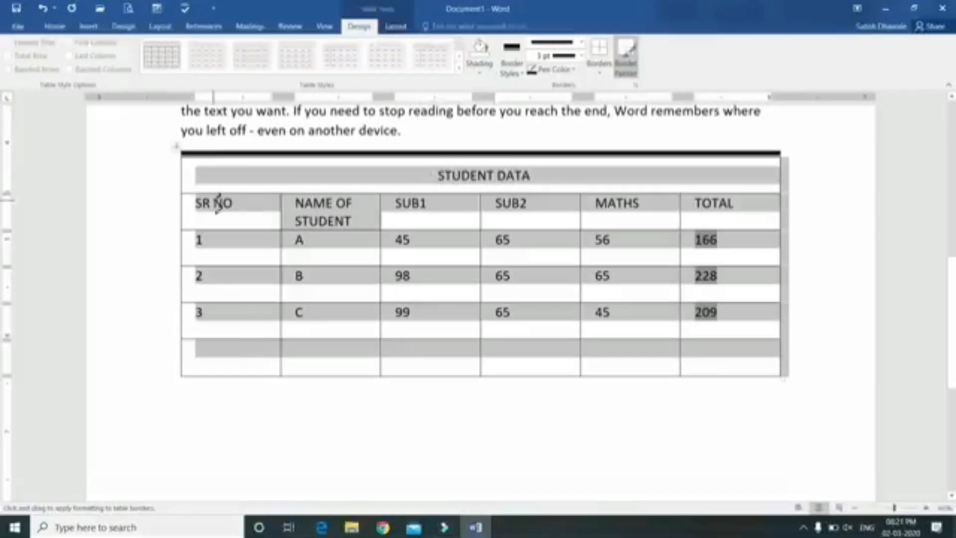
pyautogui.moveTo(196, 194); pyautogui.dragTo(722, 194)
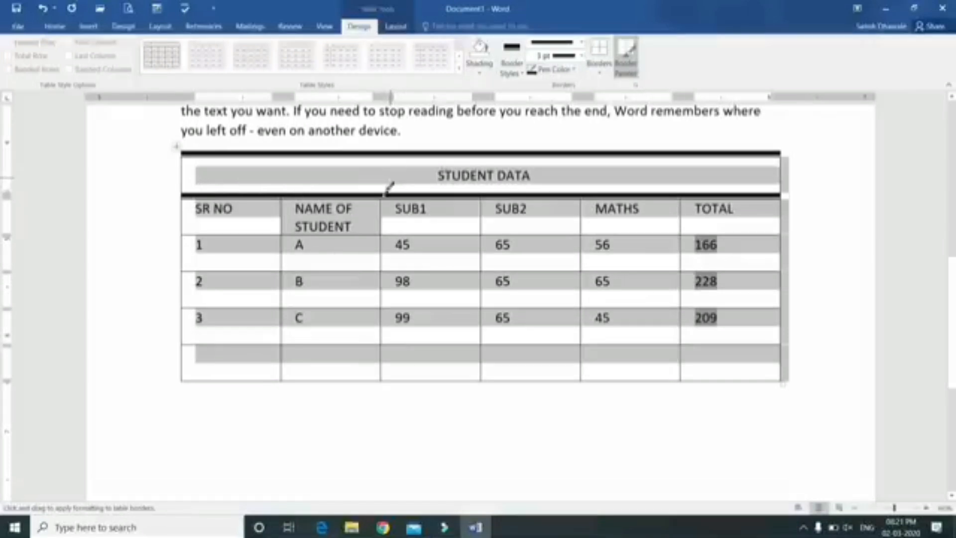
pyautogui.moveTo(185, 158); pyautogui.dragTo(188, 373)
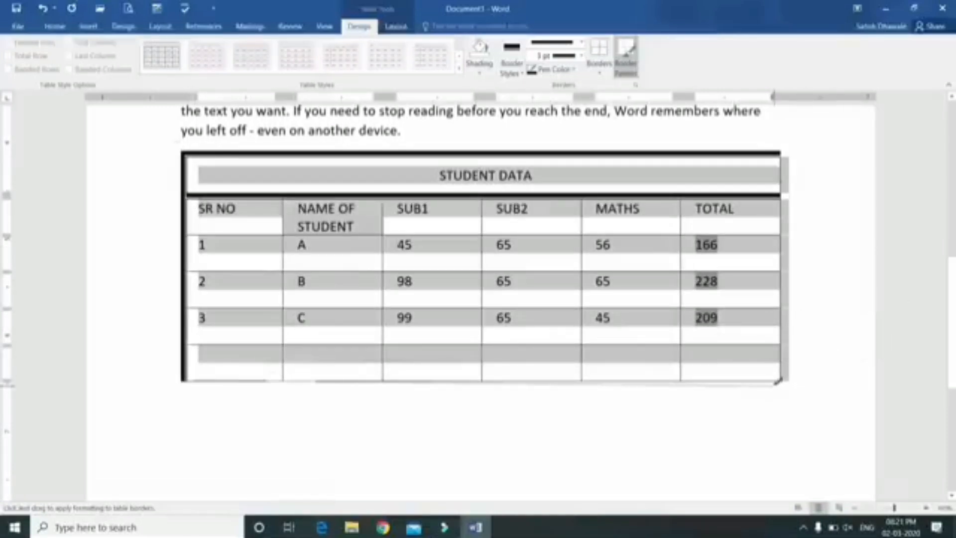
pyautogui.press('Escape')
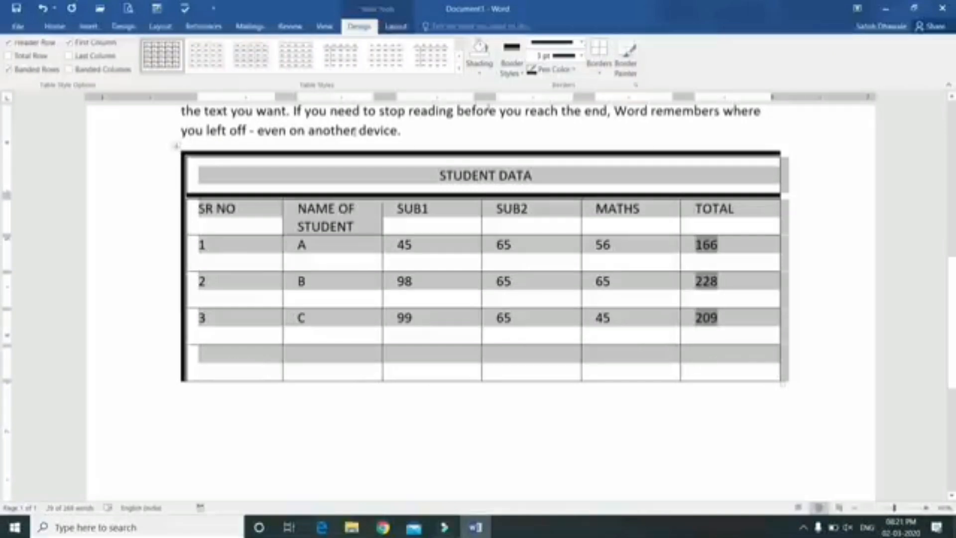
# - Apply All Borders with the 3 pt line to the whole student table and view the line weight and line style choices
pyautogui.click(601, 73)
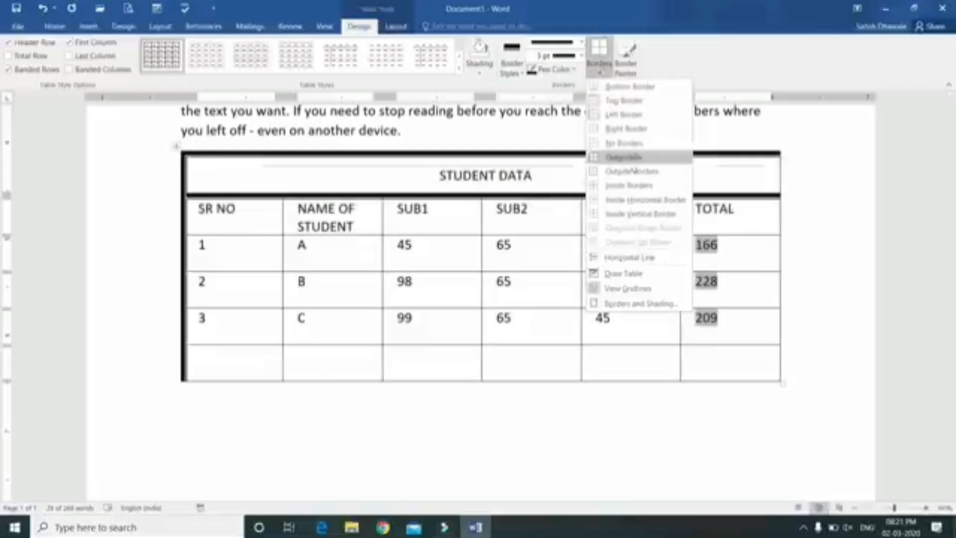
pyautogui.click(633, 158)
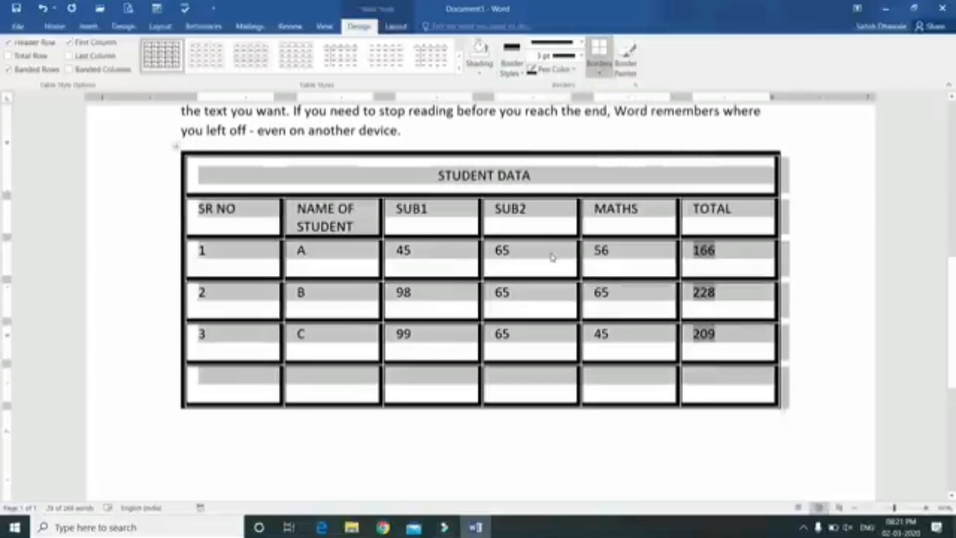
pyautogui.click(580, 57)
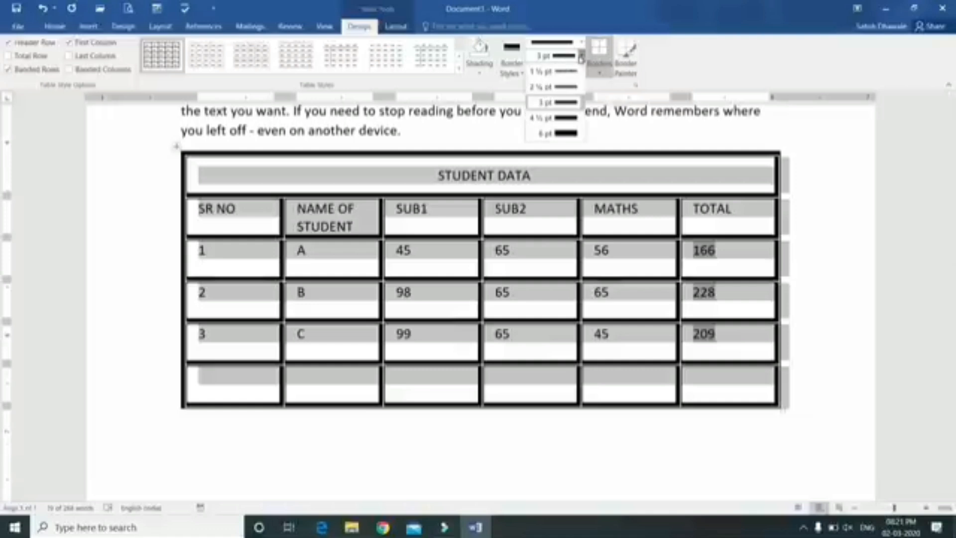
pyautogui.click(581, 56)
pyautogui.click(582, 44)
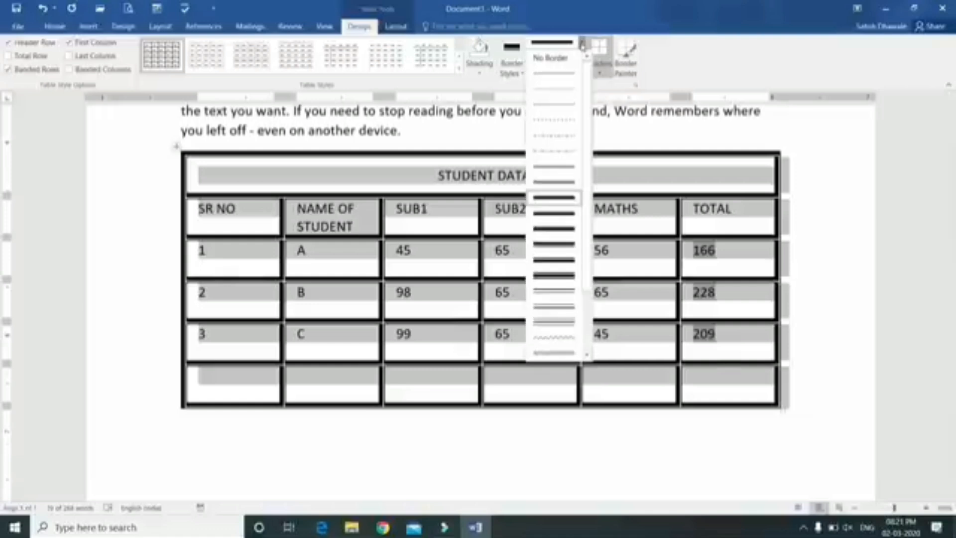
pyautogui.click(582, 43)
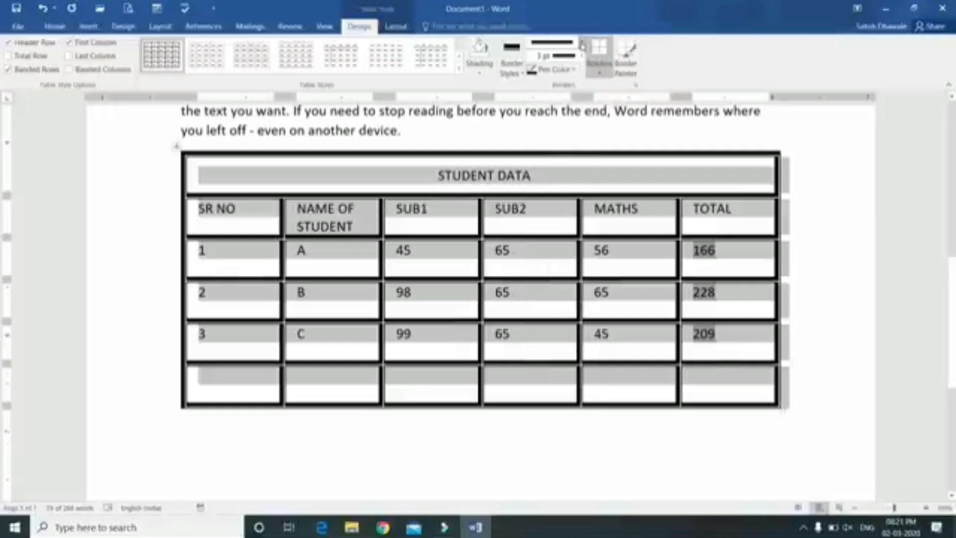
# - Set the border pen color to red and preview red borders on the table without applying them
pyautogui.click(571, 74)
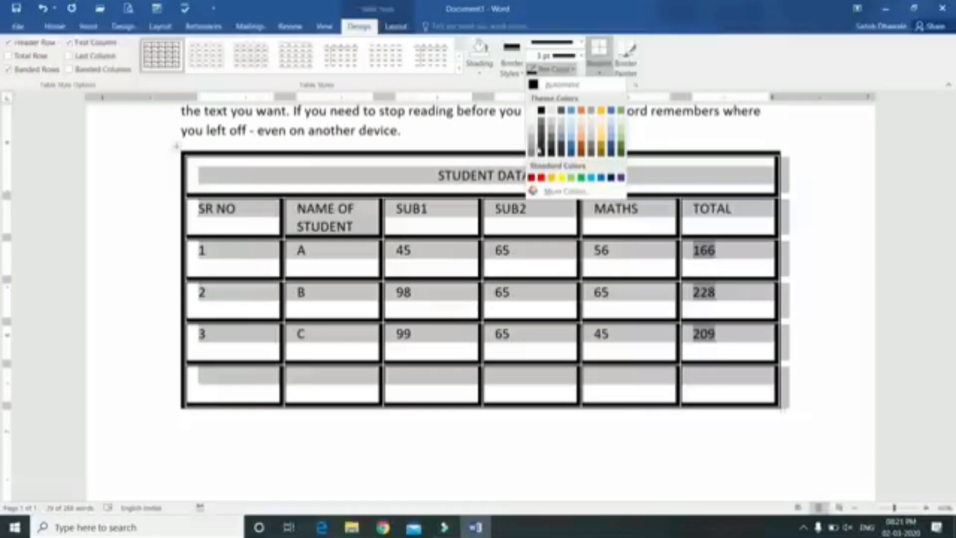
pyautogui.click(542, 178)
pyautogui.click(598, 72)
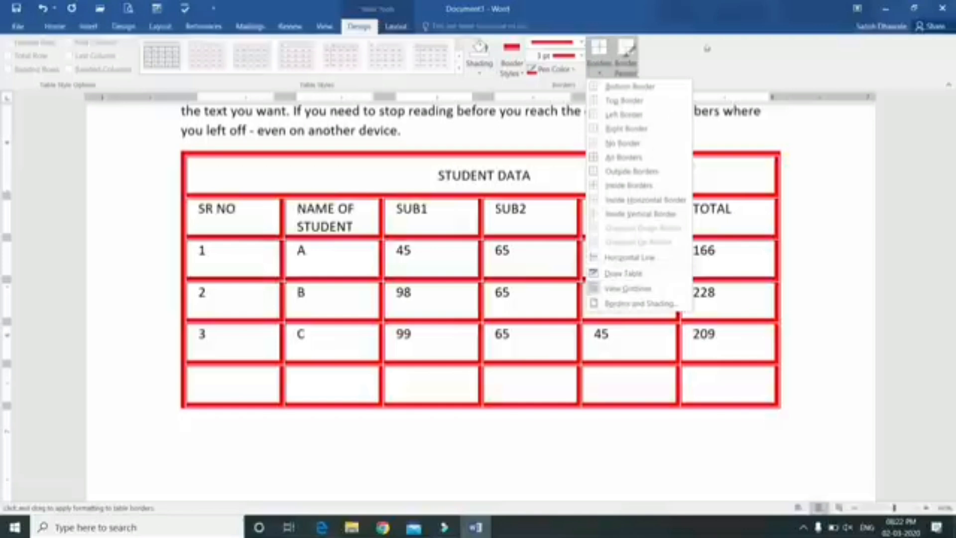
pyautogui.click(704, 66)
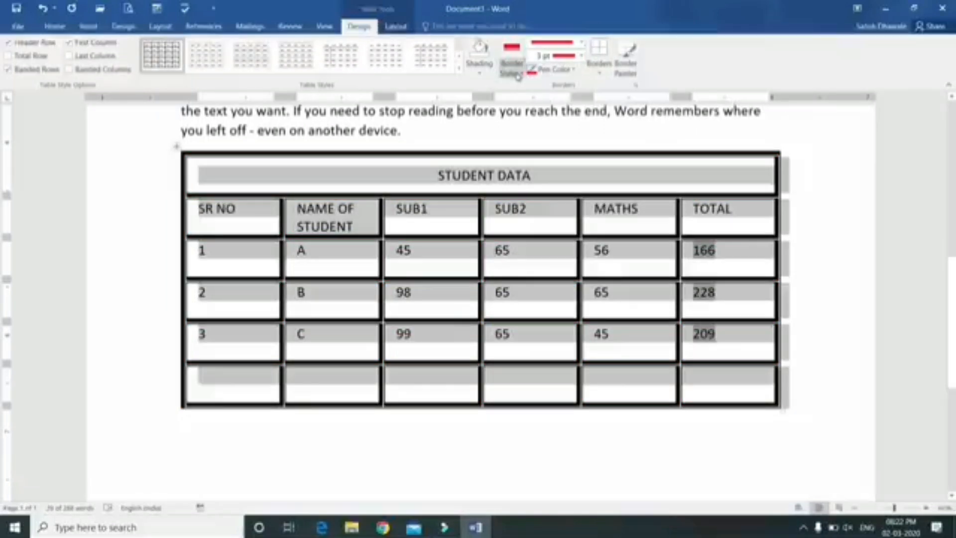
# - Preview shading colors on the whole table without applying one, and shade only the STUDENT DATA title cell light green
pyautogui.click(480, 74)
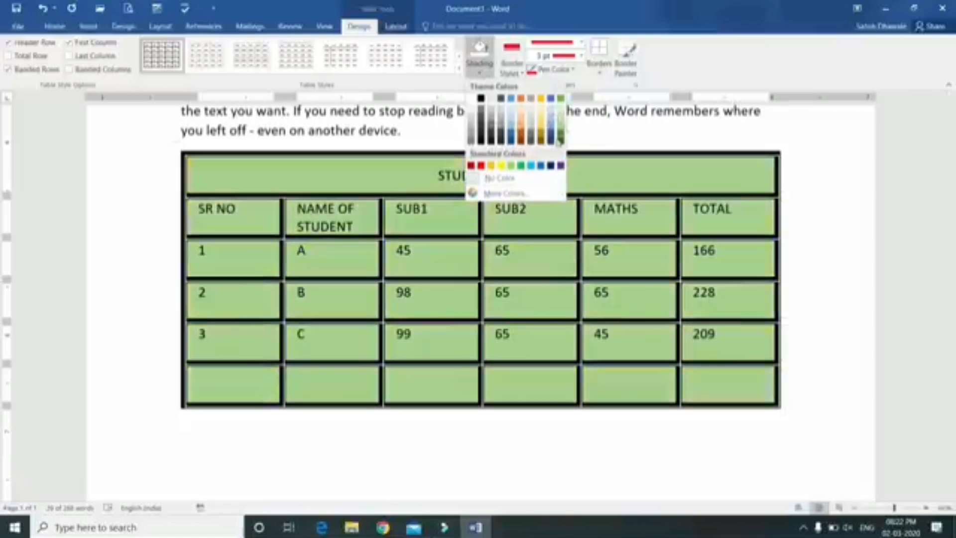
pyautogui.click(362, 180)
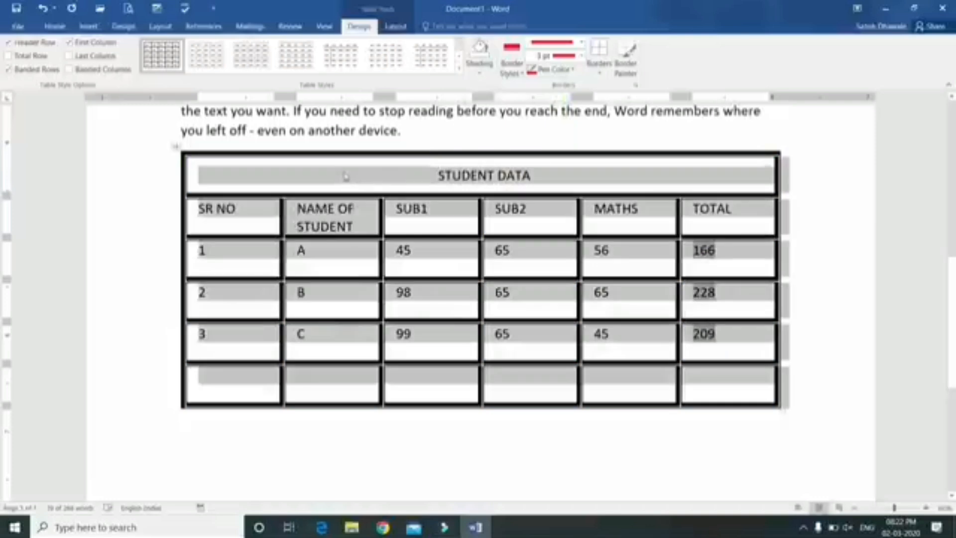
pyautogui.click(364, 172)
pyautogui.moveTo(364, 173); pyautogui.dragTo(687, 189)
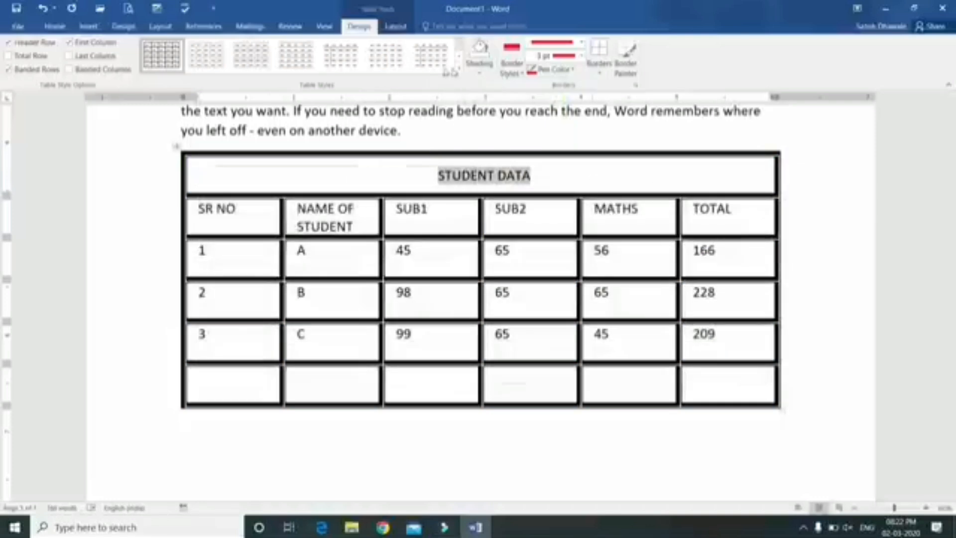
pyautogui.click(479, 49)
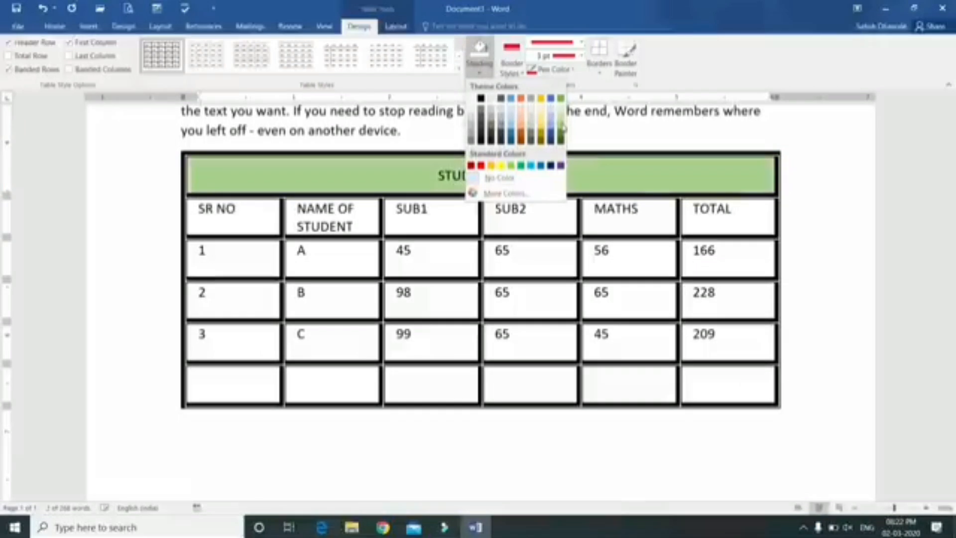
pyautogui.click(562, 128)
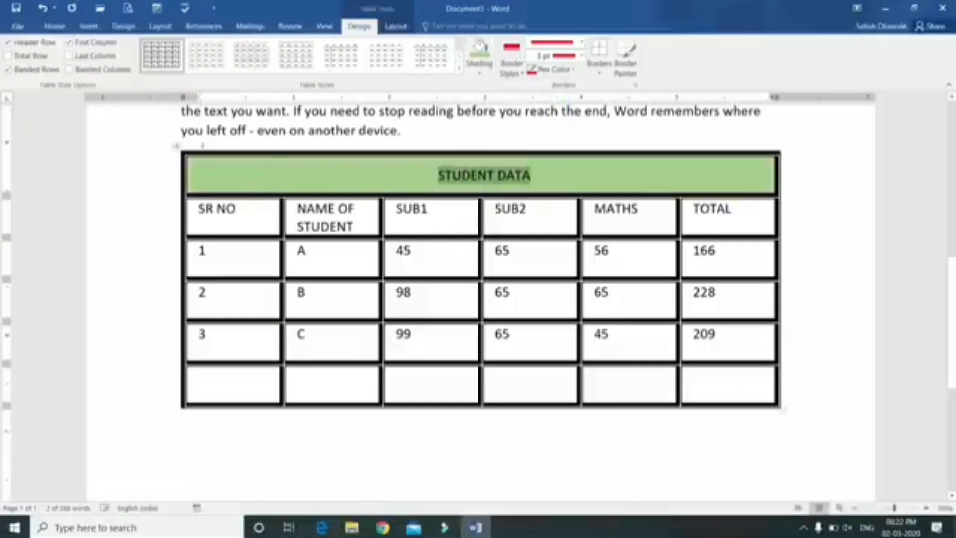
# - Apply the dark blue grid table style to the whole student table
pyautogui.click(178, 145)
pyautogui.click(459, 68)
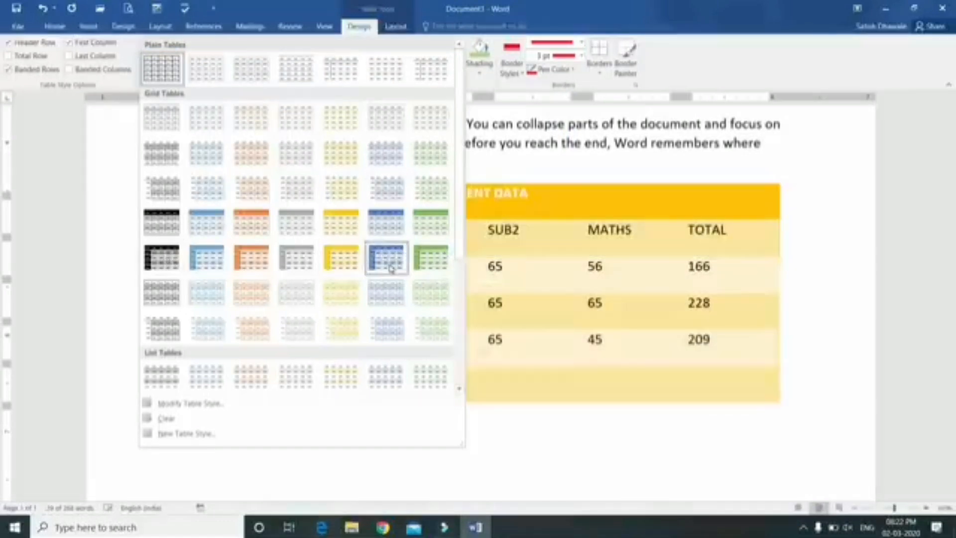
pyautogui.click(391, 267)
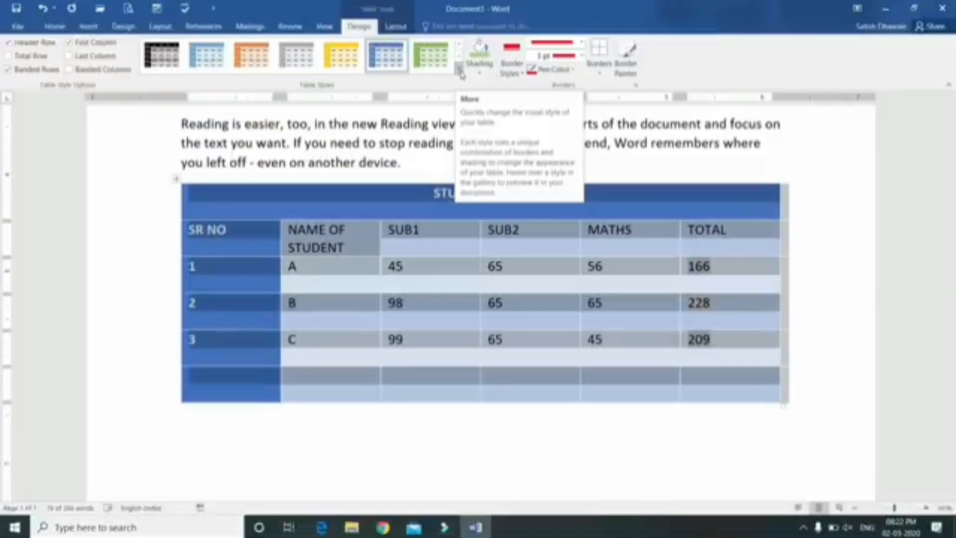
# - Try the Header Row and Total Row style options on the student table, switching each one and restoring it
pyautogui.click(9, 44)
pyautogui.click(9, 44)
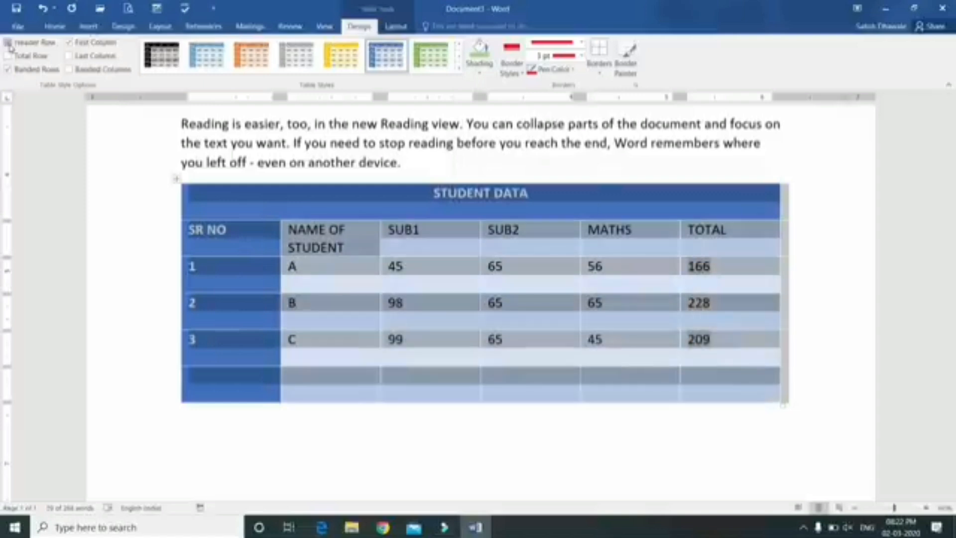
pyautogui.click(8, 56)
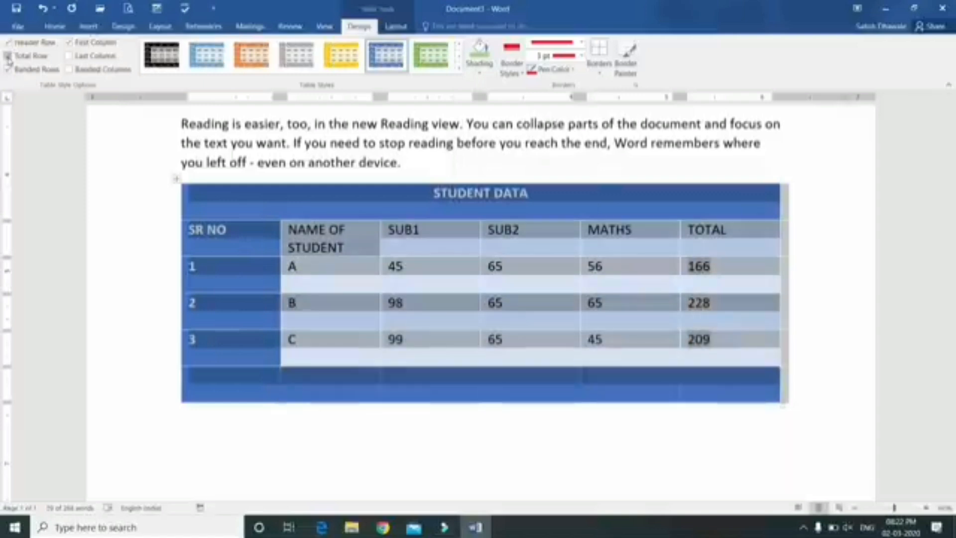
pyautogui.click(8, 56)
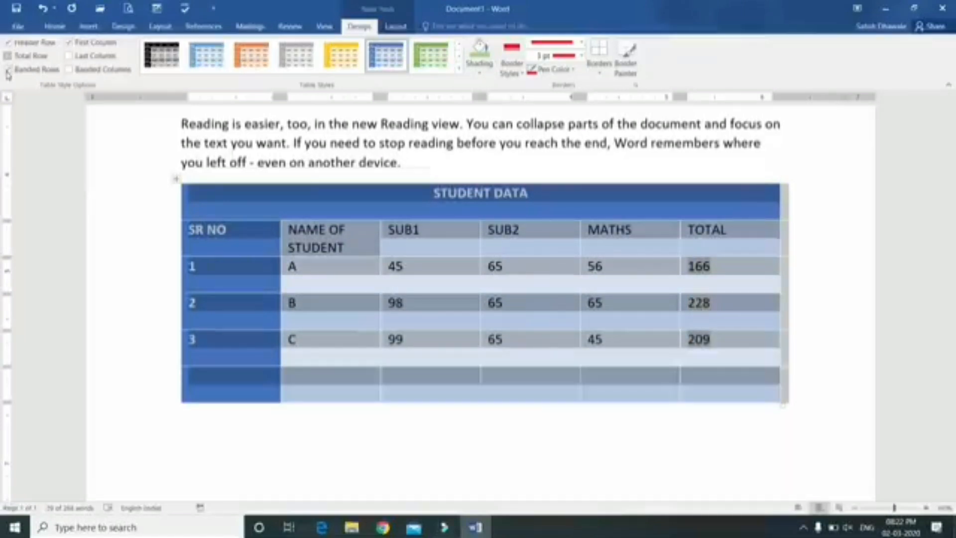
# - Switch the student table's Banded Rows option off and on repeatedly to compare the row shading, leaving it on
pyautogui.click(7, 70)
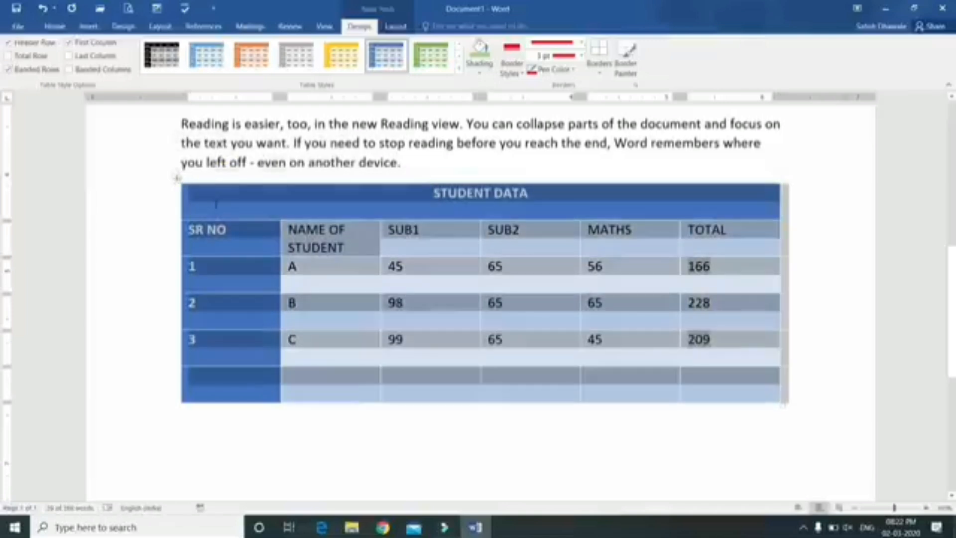
pyautogui.click(216, 205)
pyautogui.click(8, 69)
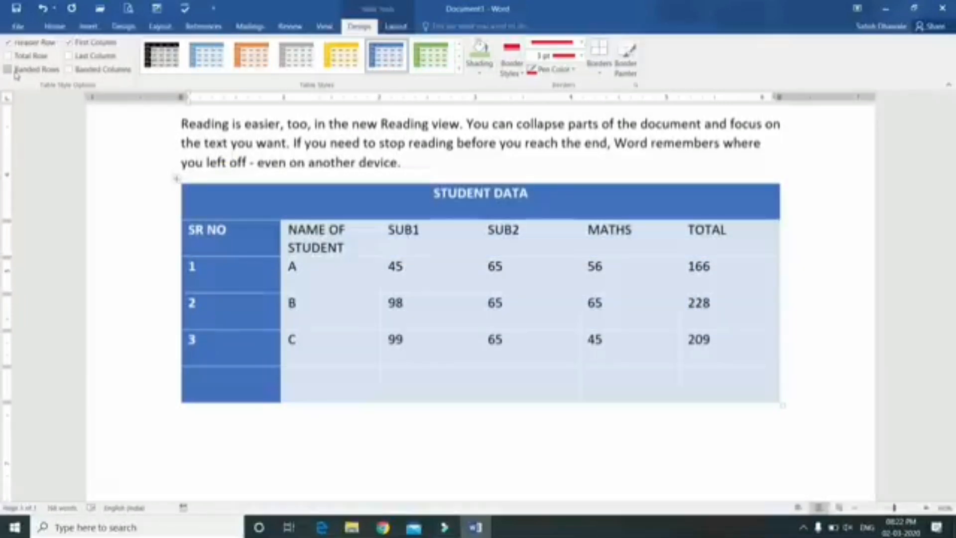
pyautogui.click(15, 74)
pyautogui.click(14, 74)
pyautogui.click(15, 74)
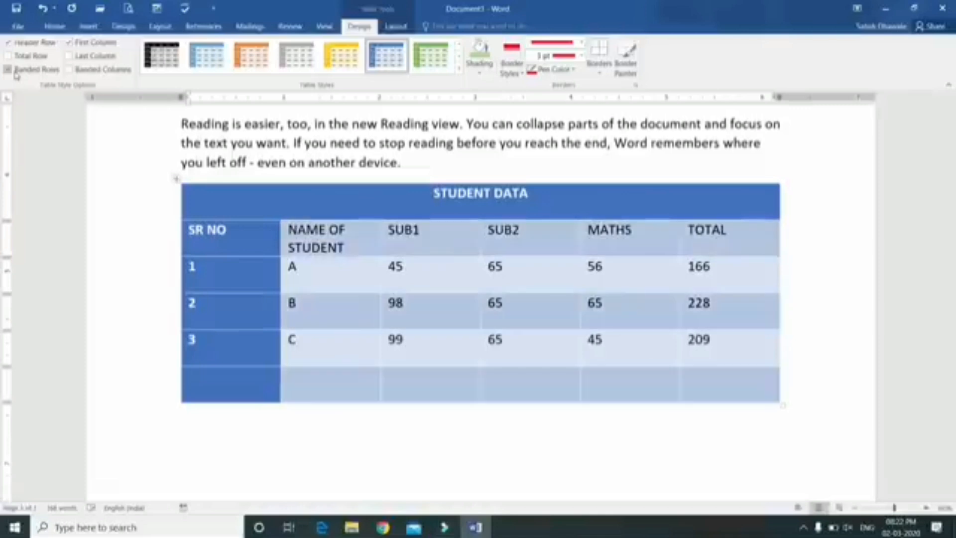
pyautogui.click(15, 73)
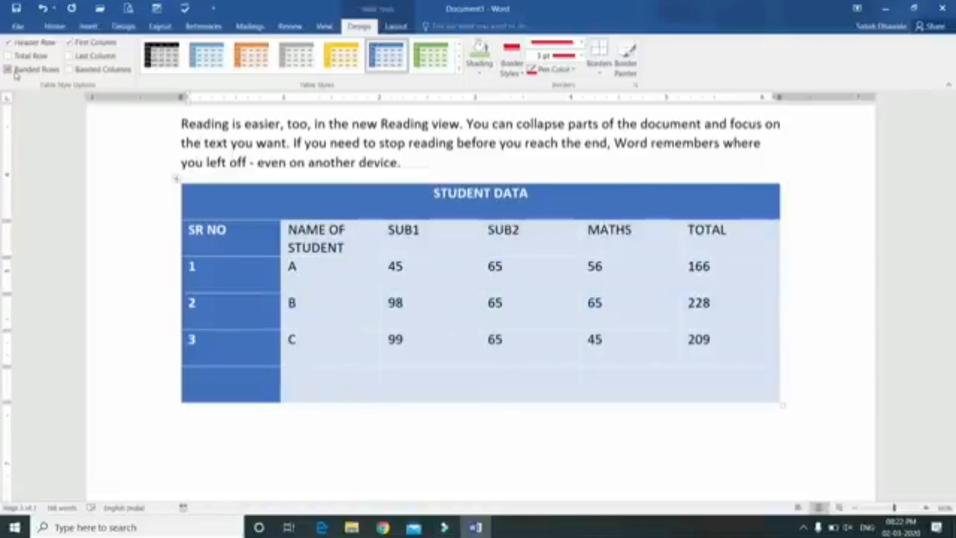
pyautogui.click(14, 74)
# - Try the Last Column emphasis on the student table, and turn off both the First Column and Last Column options
pyautogui.click(69, 56)
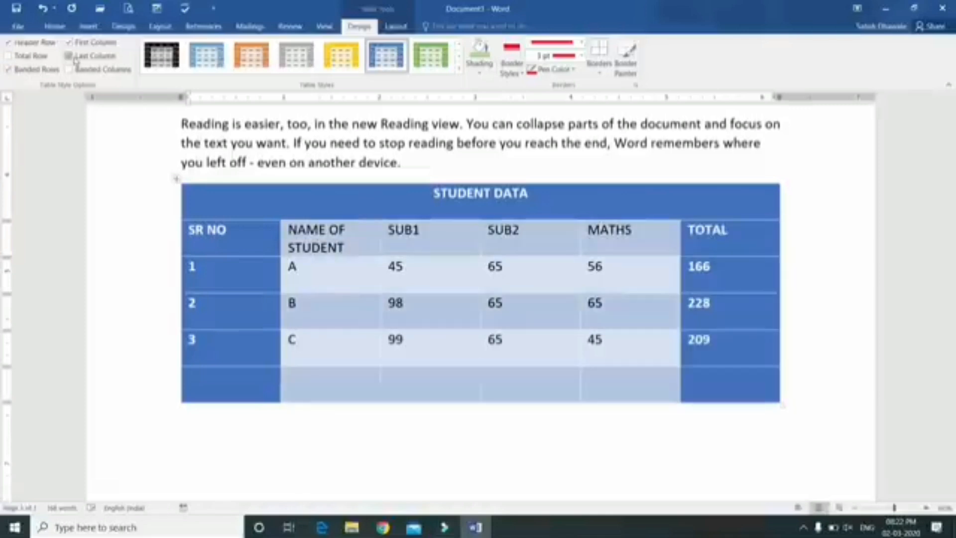
pyautogui.click(70, 42)
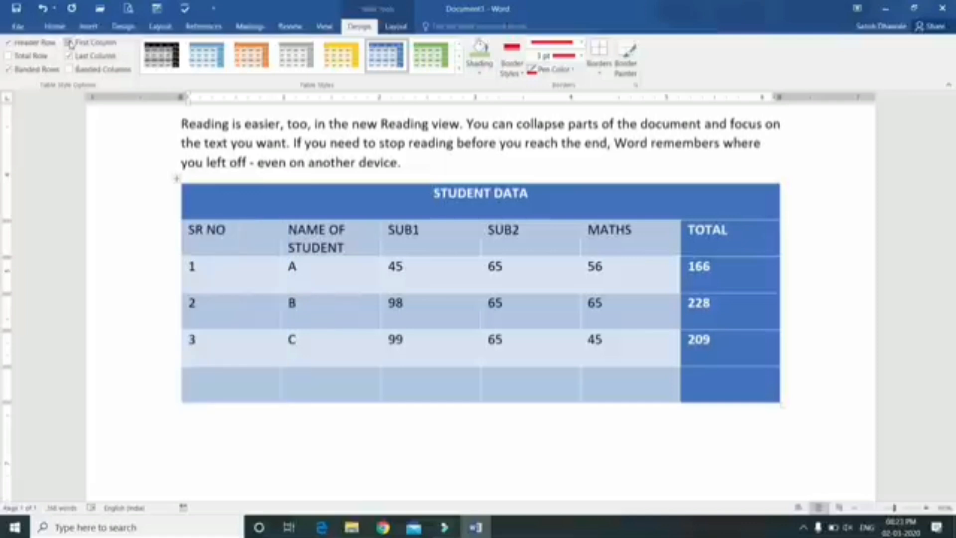
pyautogui.click(69, 56)
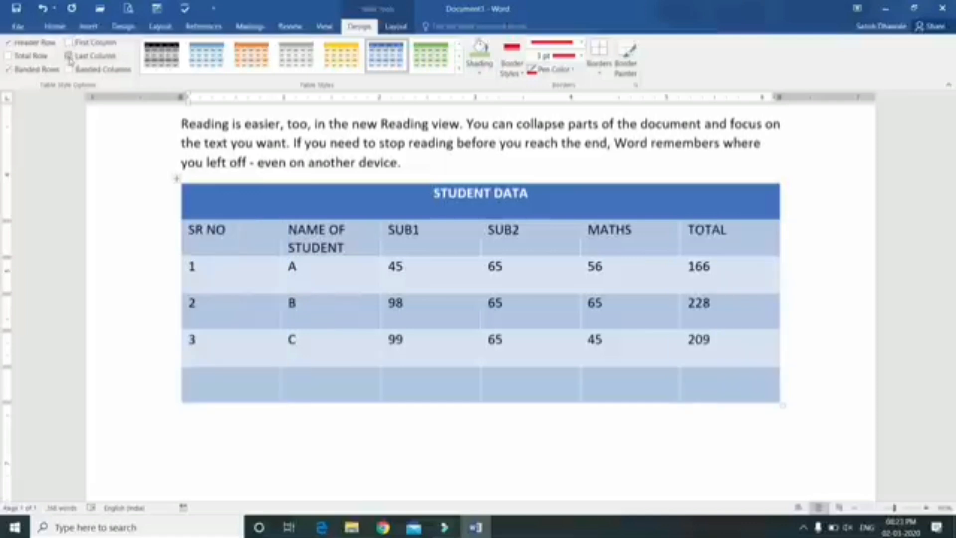
# - Try Banded Columns with and without Banded Rows, turn both options off, and place the cursor below the student table
pyautogui.click(69, 70)
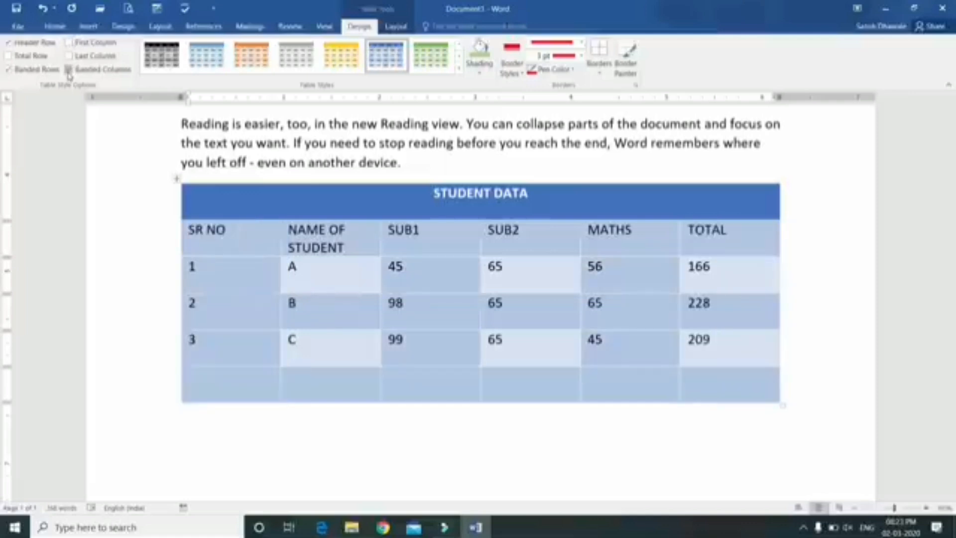
pyautogui.click(27, 73)
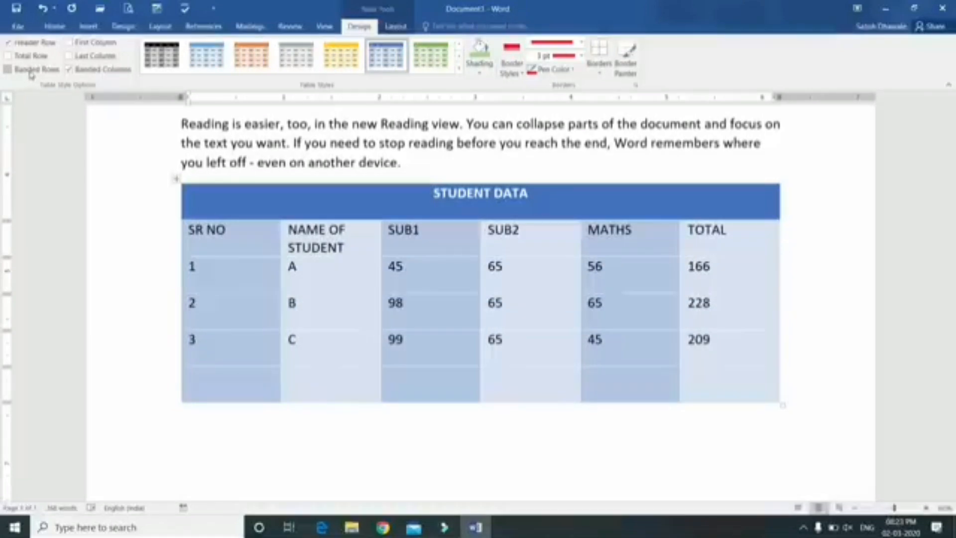
pyautogui.click(78, 76)
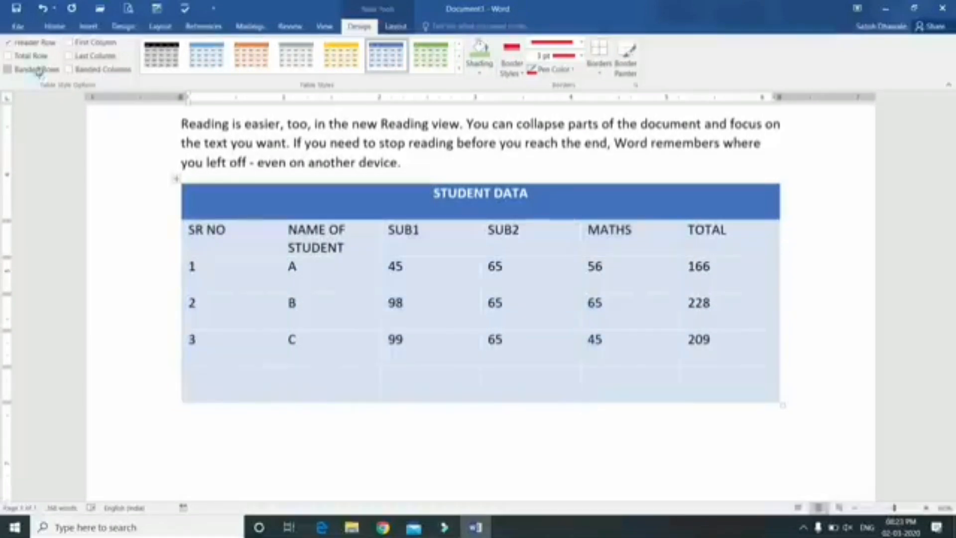
pyautogui.click(40, 72)
pyautogui.click(41, 72)
pyautogui.click(69, 70)
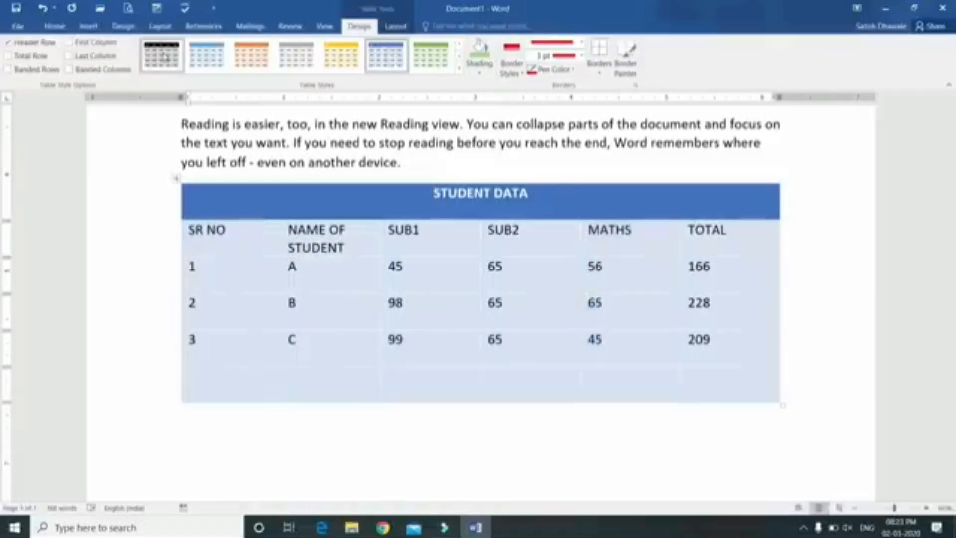
pyautogui.click(848, 375)
pyautogui.press('Down')
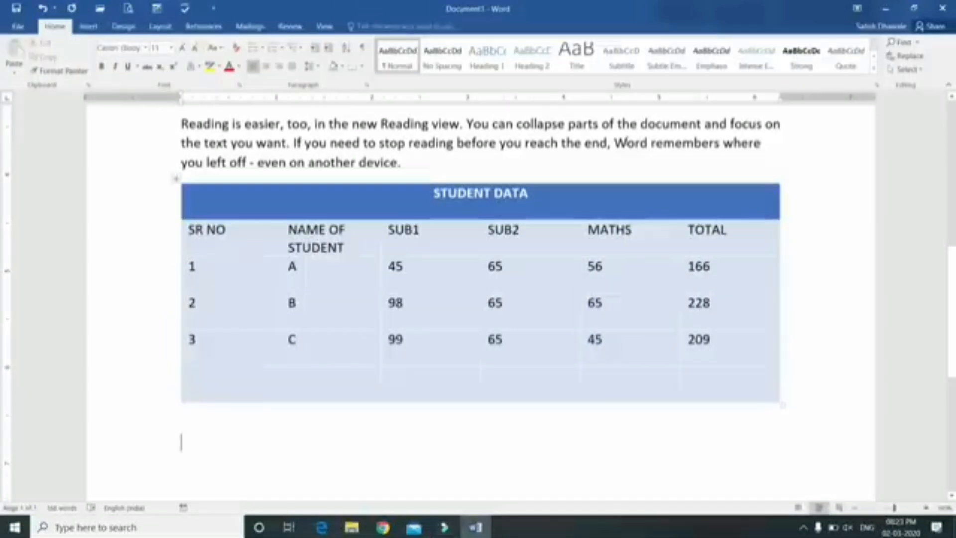
# - Activate the Draw Table tool for the area below the student table and leave it without drawing a table
pyautogui.click(88, 27)
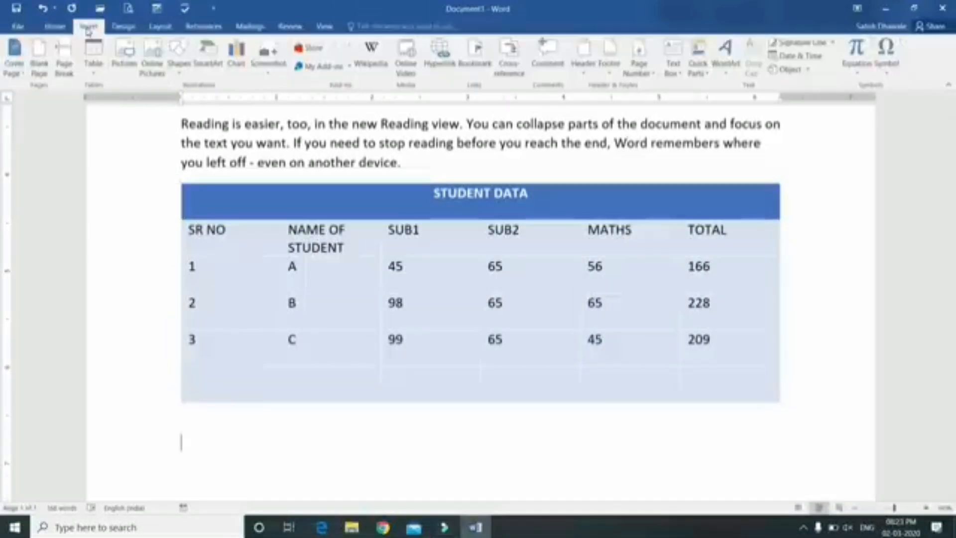
pyautogui.click(94, 70)
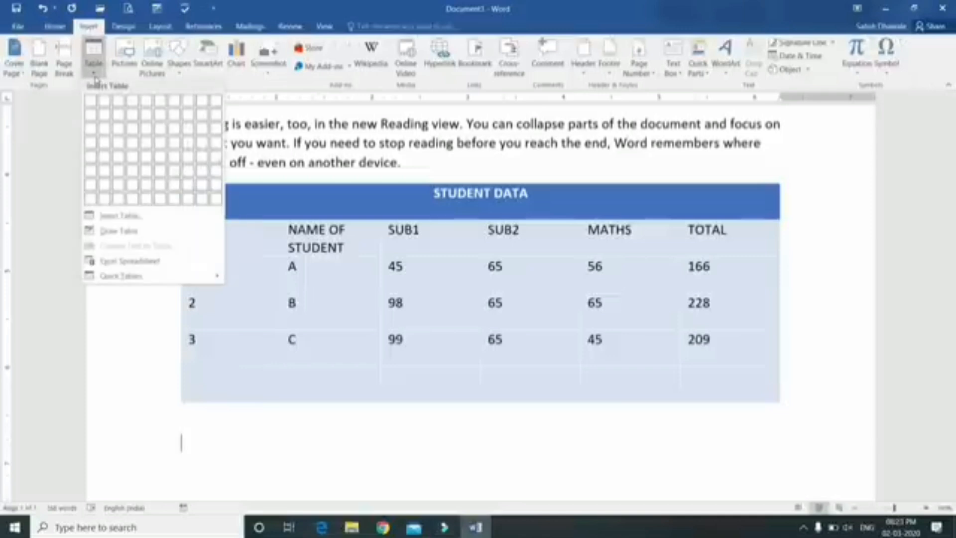
pyautogui.click(139, 234)
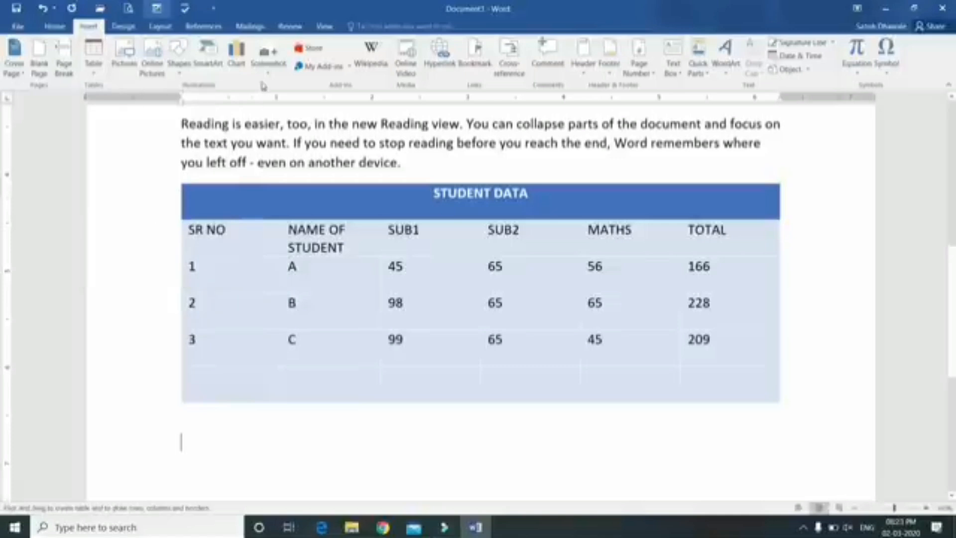
pyautogui.scroll(-5, 266, 418)
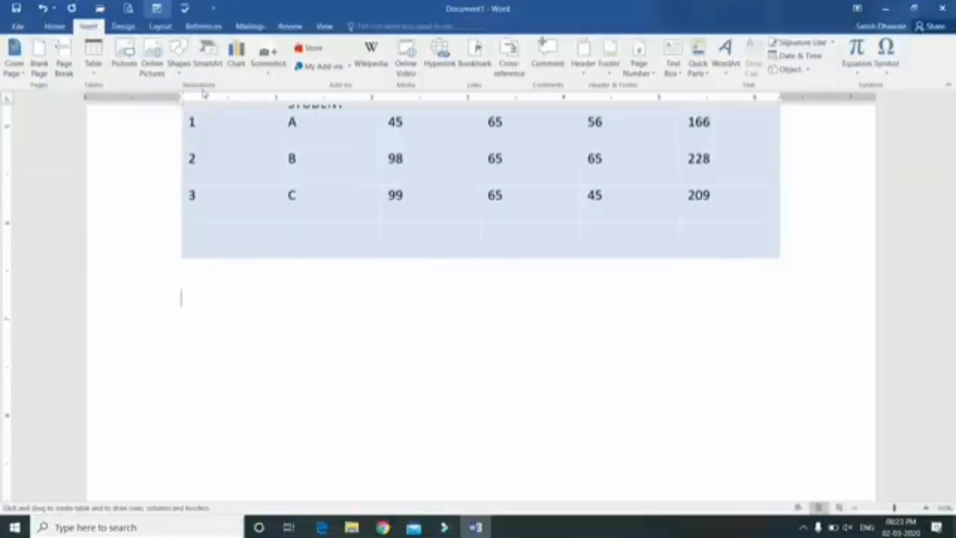
pyautogui.click(93, 58)
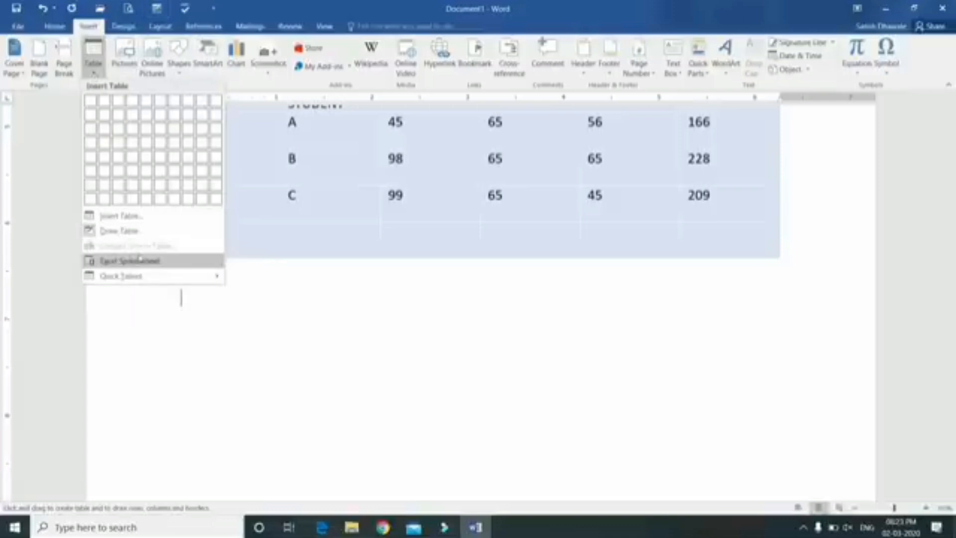
pyautogui.scroll(3, 307, 226)
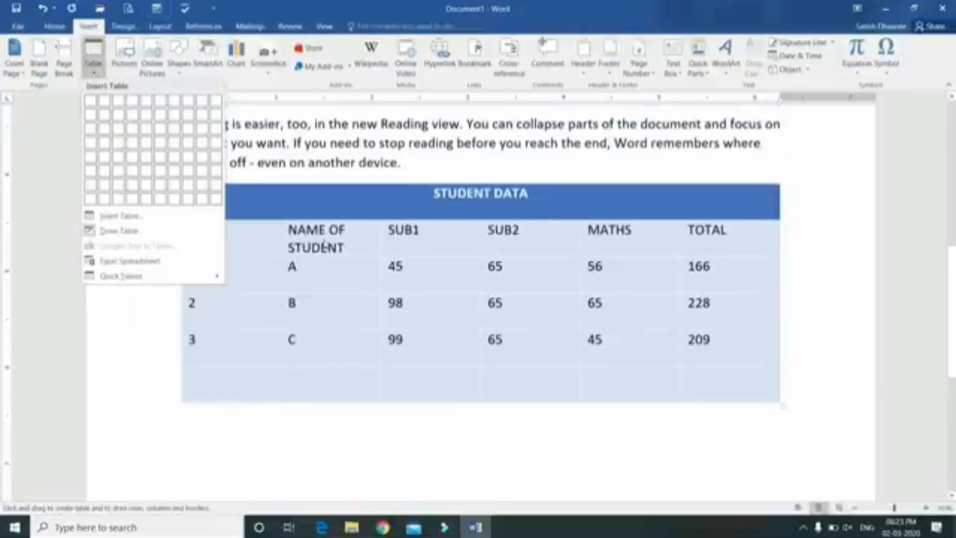
pyautogui.click(324, 246)
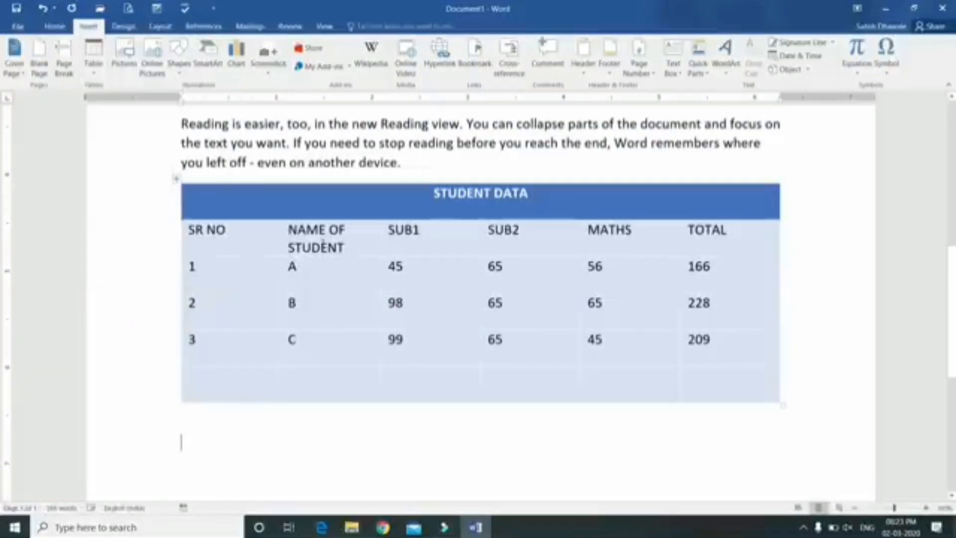
# - Try the tabs, commas and other separator options in Convert Text to Table for the whole student table, and cancel
pyautogui.click(175, 179)
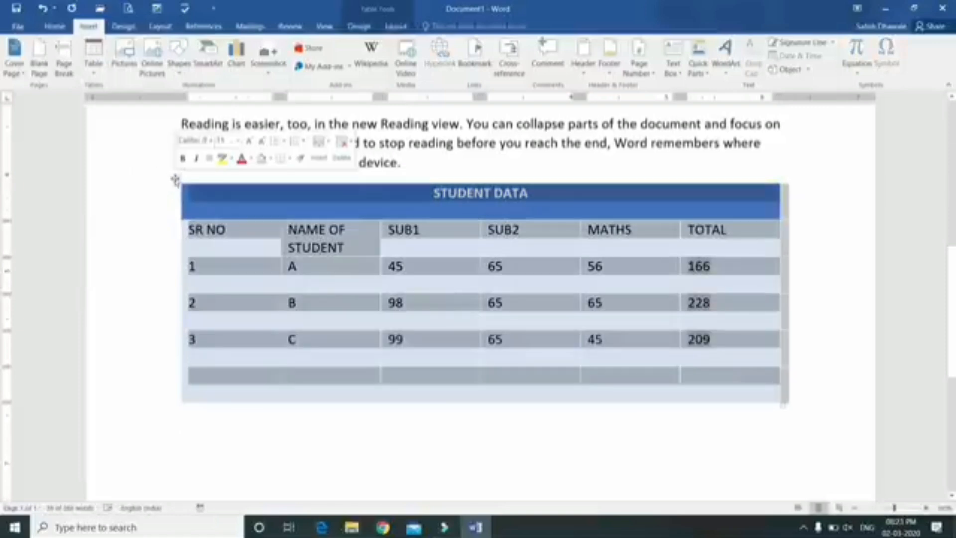
pyautogui.click(94, 55)
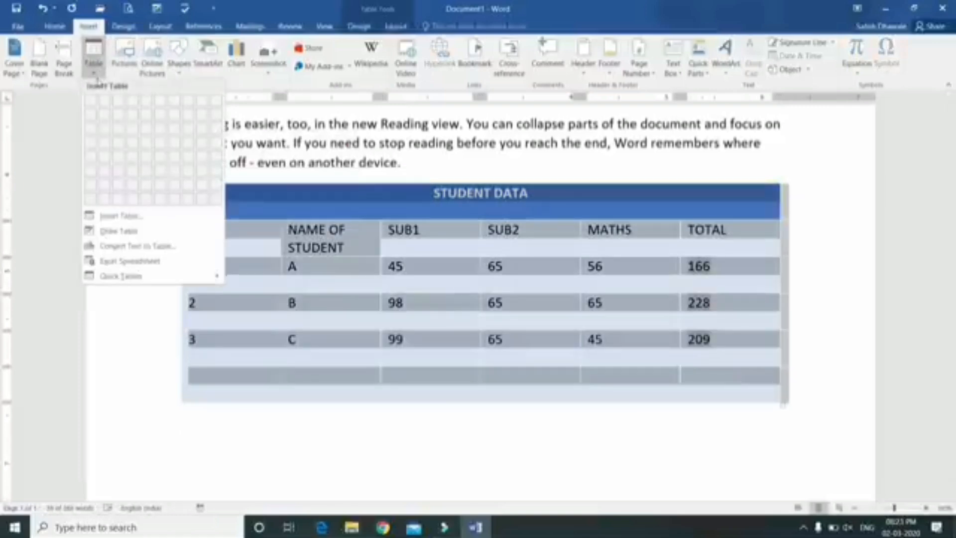
pyautogui.click(135, 246)
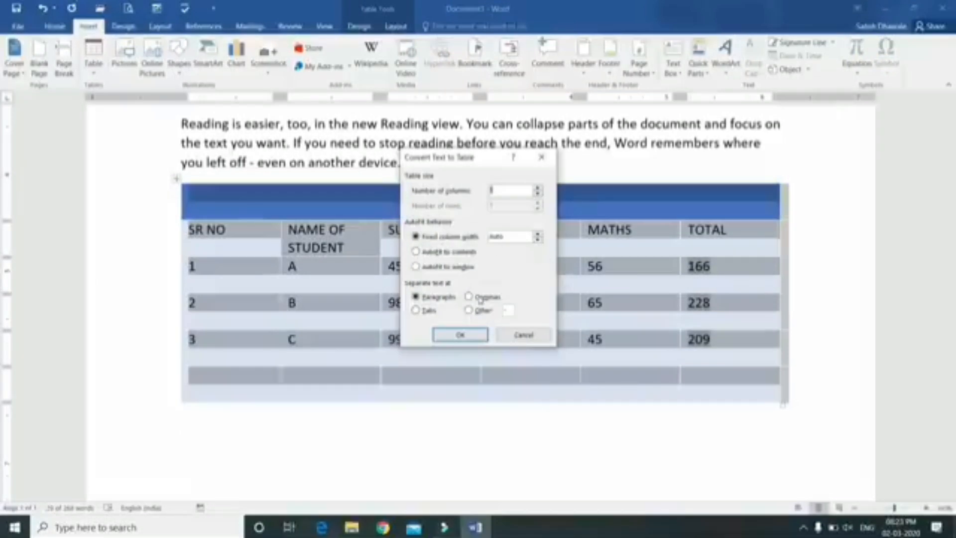
pyautogui.click(428, 311)
pyautogui.click(469, 296)
pyautogui.click(469, 310)
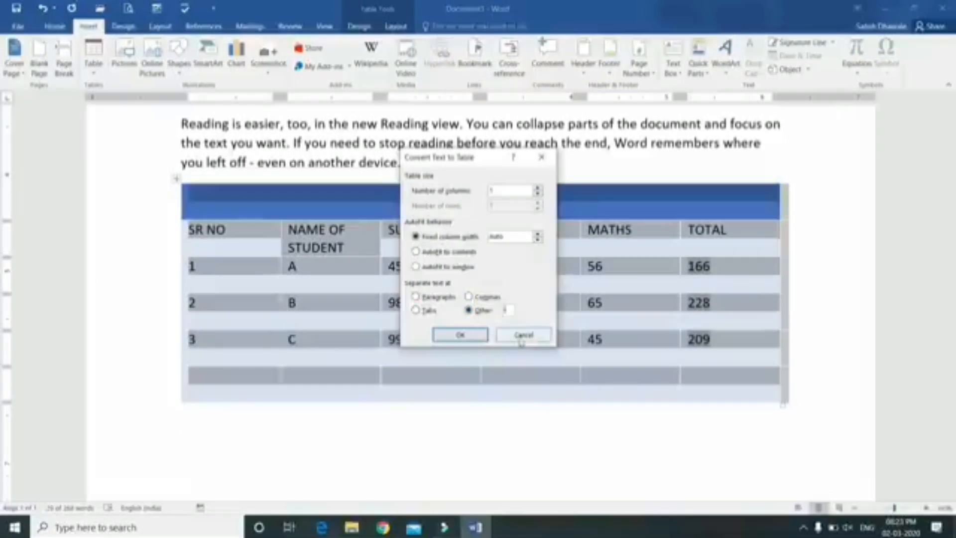
pyautogui.click(532, 339)
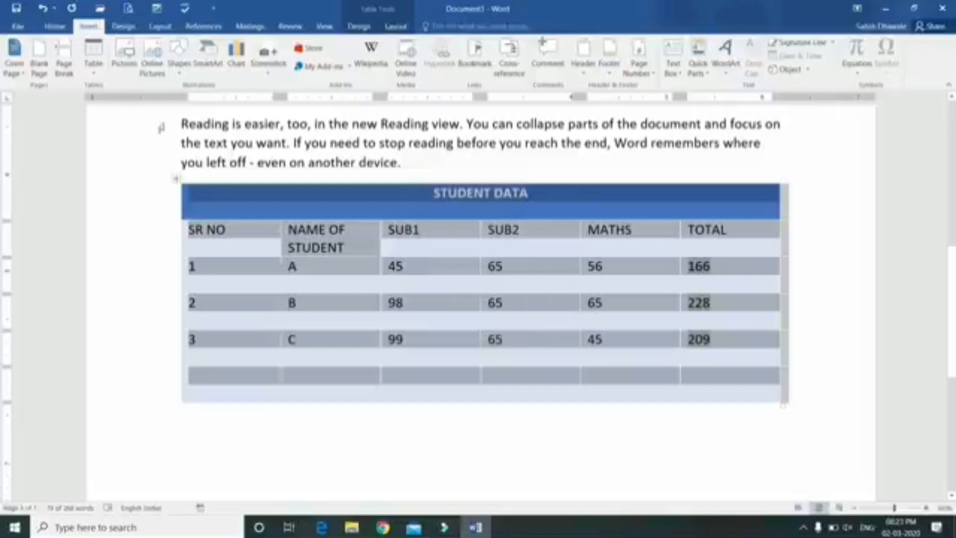
# - Insert an Excel spreadsheet below the student table and display its formula commands
pyautogui.click(93, 56)
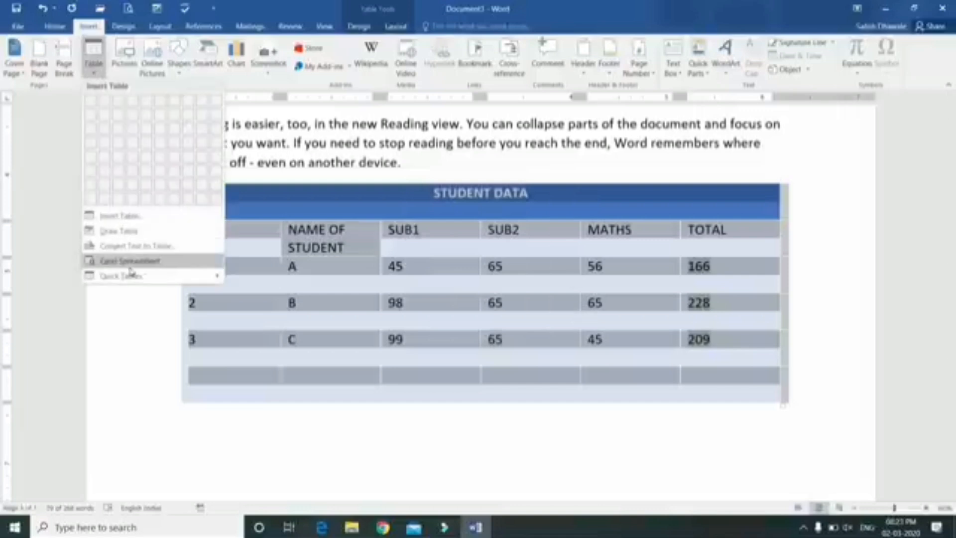
pyautogui.click(211, 438)
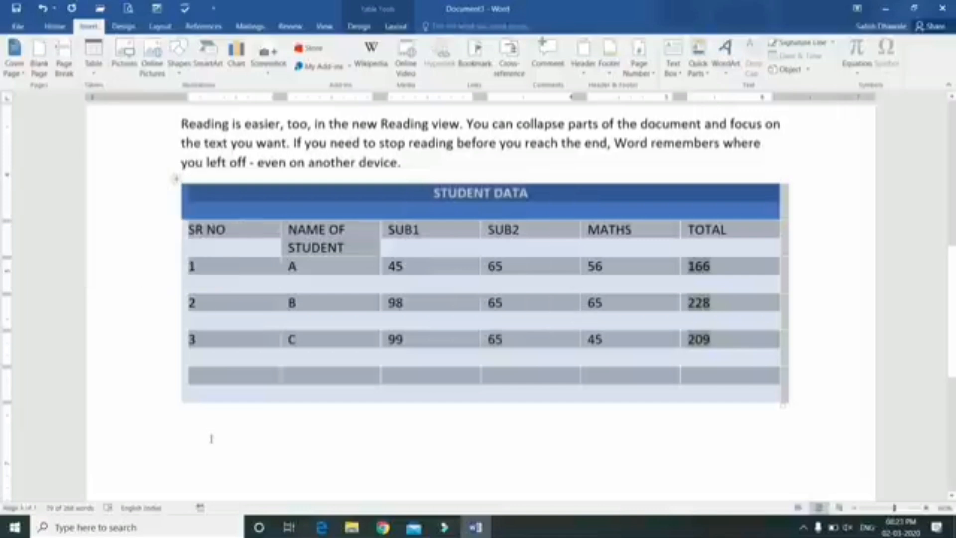
pyautogui.scroll(-2, 213, 426)
pyautogui.click(213, 401)
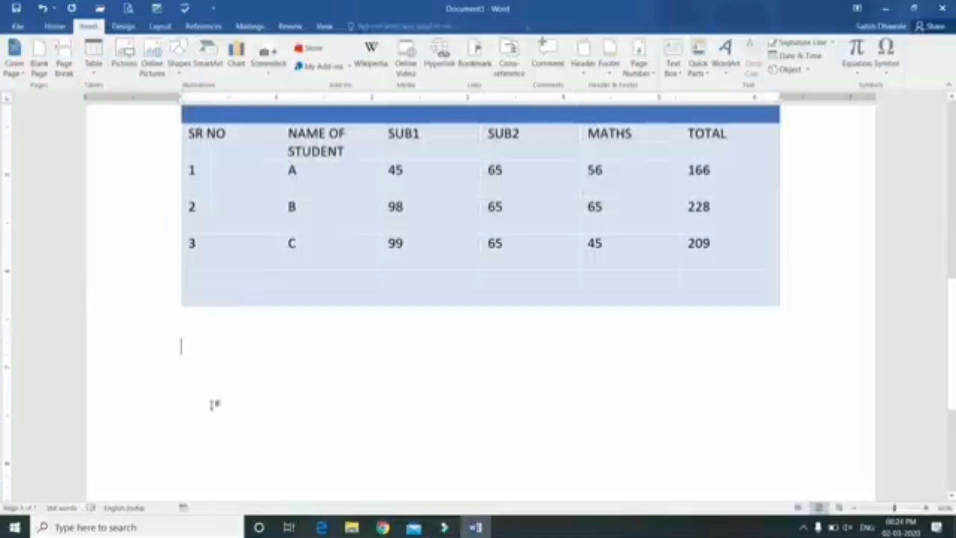
pyautogui.click(99, 78)
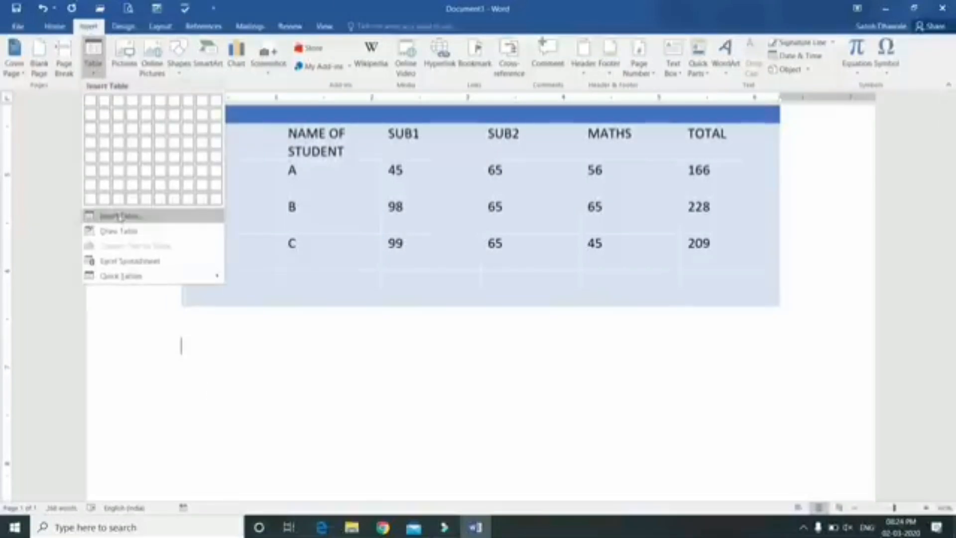
pyautogui.click(131, 260)
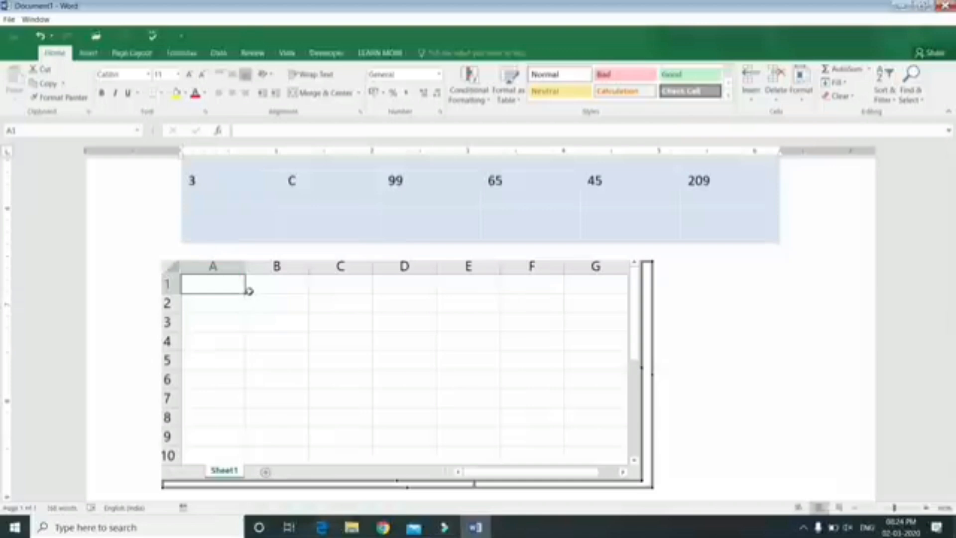
pyautogui.click(154, 58)
pyautogui.click(168, 58)
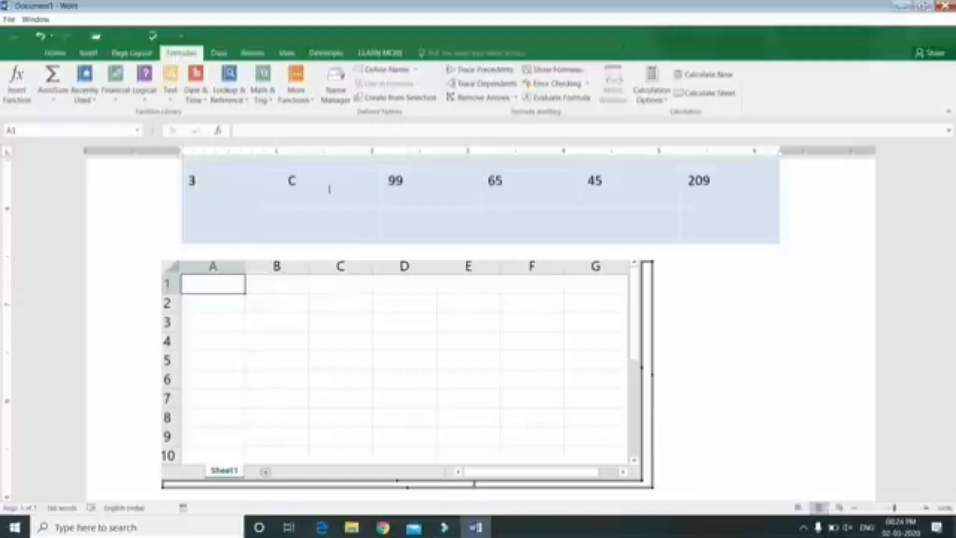
# - Leave the embedded Excel spreadsheet below the student table and reopen it for editing
pyautogui.click(361, 339)
pyautogui.click(221, 299)
pyautogui.click(228, 282)
pyautogui.click(472, 205)
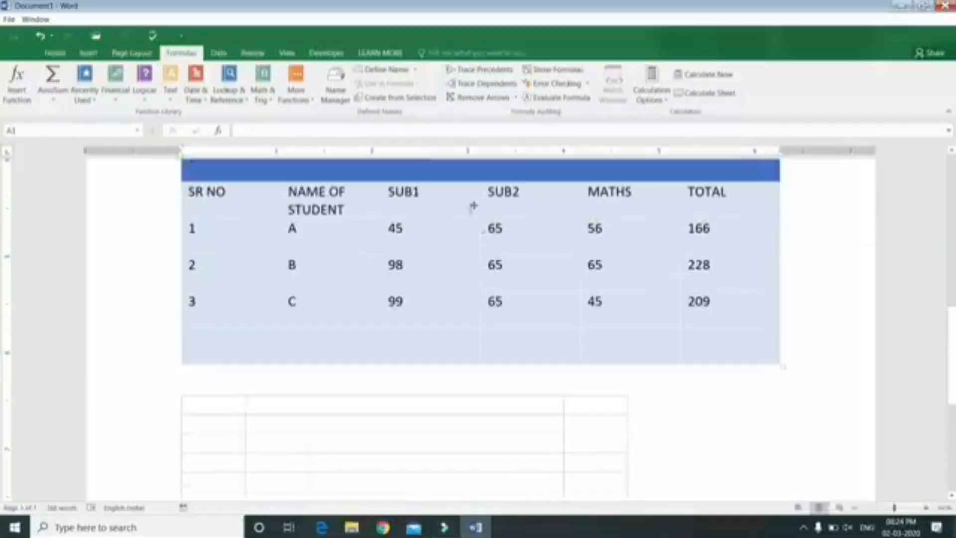
pyautogui.scroll(2, 473, 205)
pyautogui.scroll(-6, 346, 337)
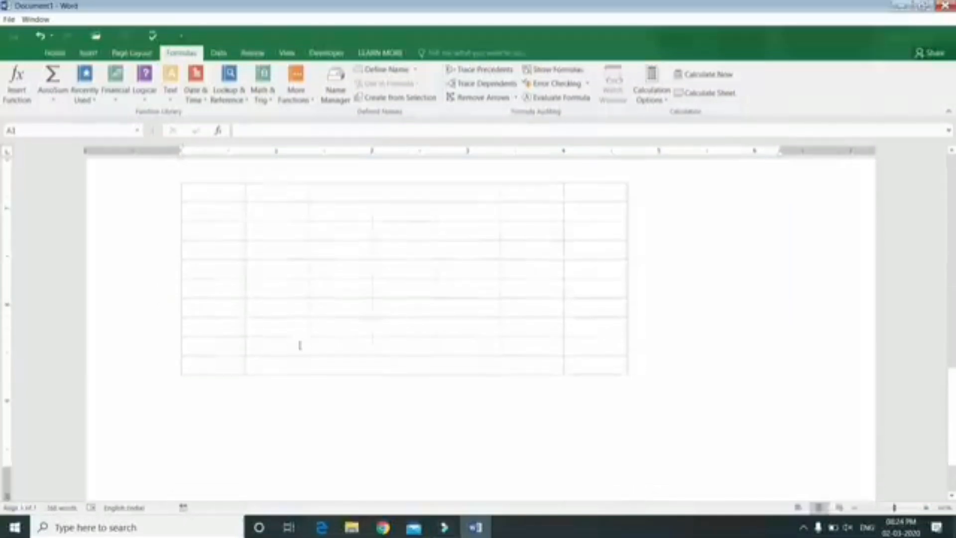
pyautogui.doubleClick(282, 318)
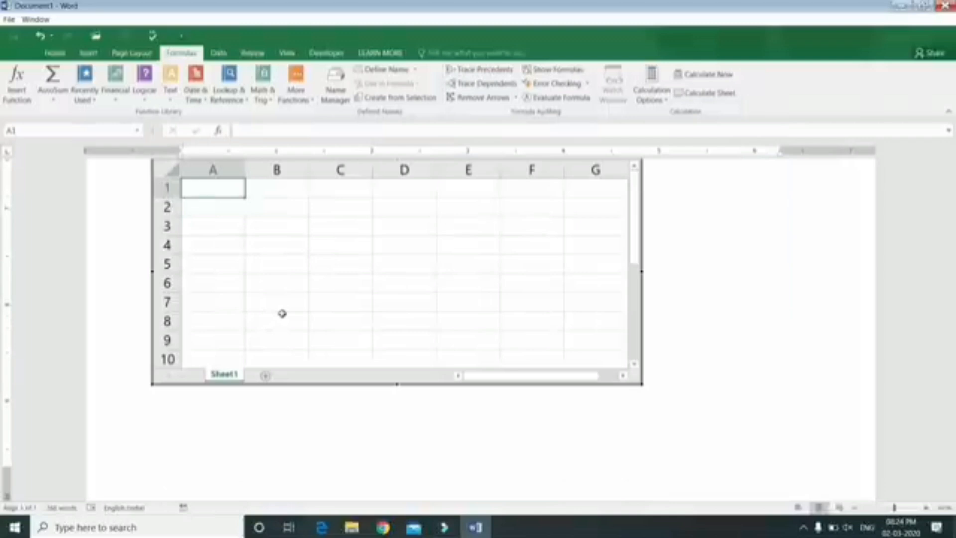
# - Enter SR NO in cell A1 and the numbers 45, 65, 32 and 65 in B1 to B4 of the embedded spreadsheet
pyautogui.write('SR NO')
pyautogui.press('Tab')
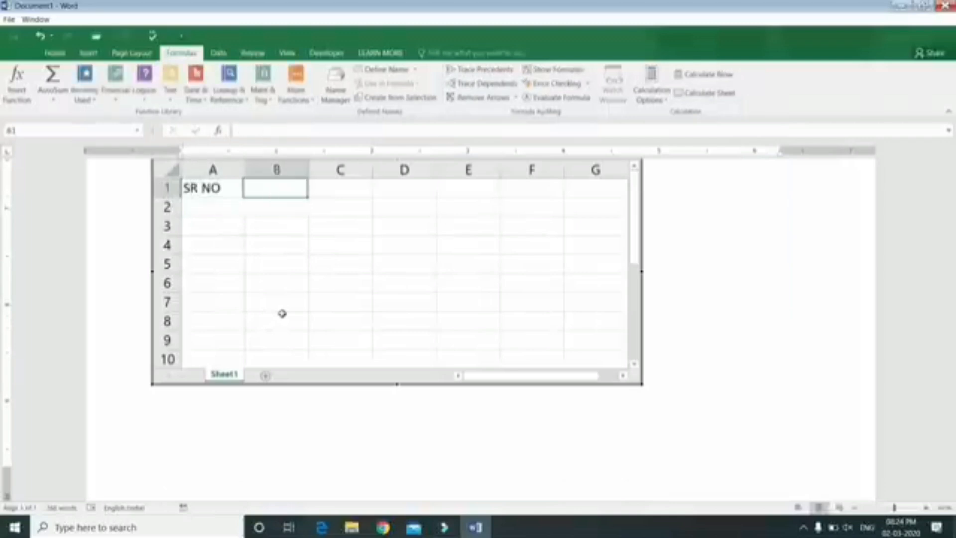
pyautogui.write('45')
pyautogui.press('Return')
pyautogui.write('65')
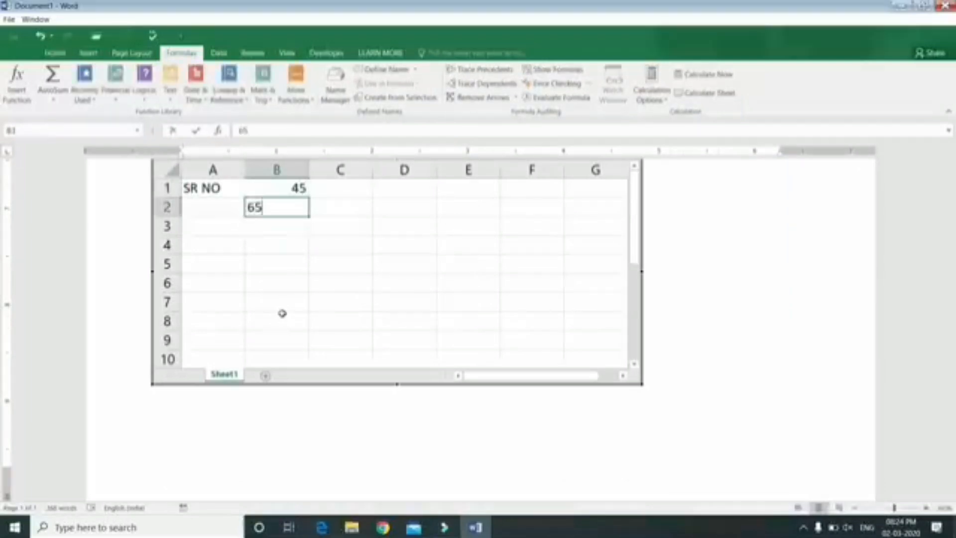
pyautogui.press('Return')
pyautogui.write('32')
pyautogui.press('Return')
pyautogui.write('65')
pyautogui.press('Return')
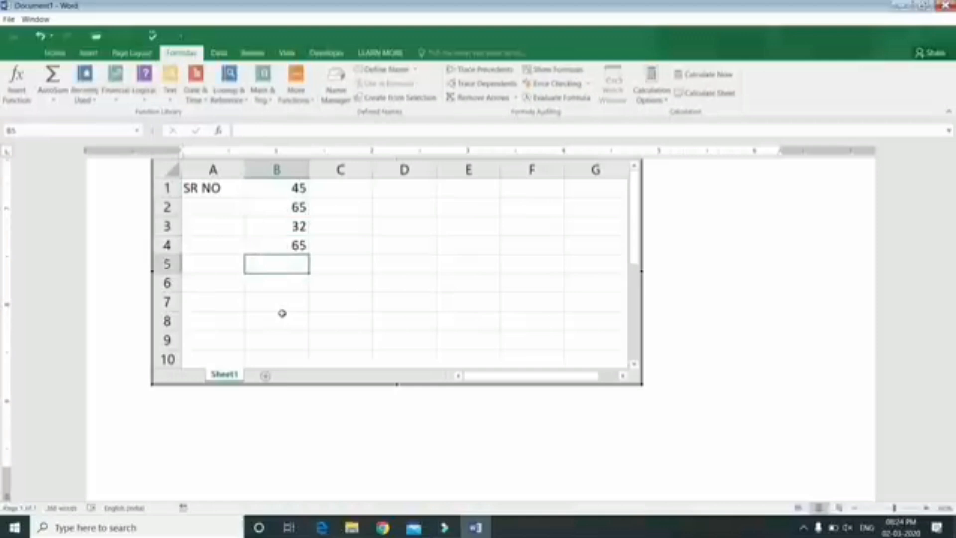
# - Set the B1 heading to NUM and enter the serial numbers 1, 2 and 3 in cells A2 to A4
pyautogui.click(212, 210)
pyautogui.click(303, 187)
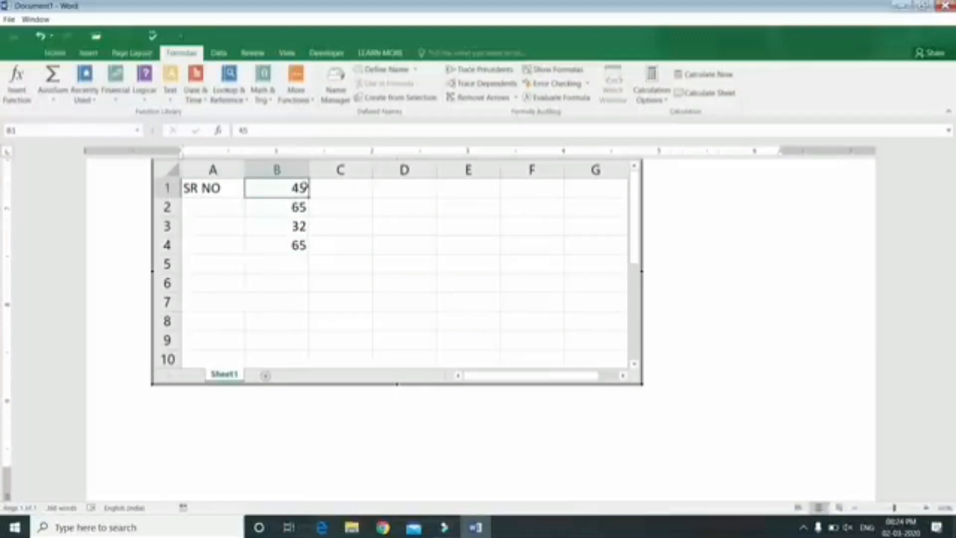
pyautogui.write('NUM')
pyautogui.click(191, 208)
pyautogui.write('1')
pyautogui.press('Return')
pyautogui.write('2')
pyautogui.press('Return')
pyautogui.write('3')
pyautogui.press('Return')
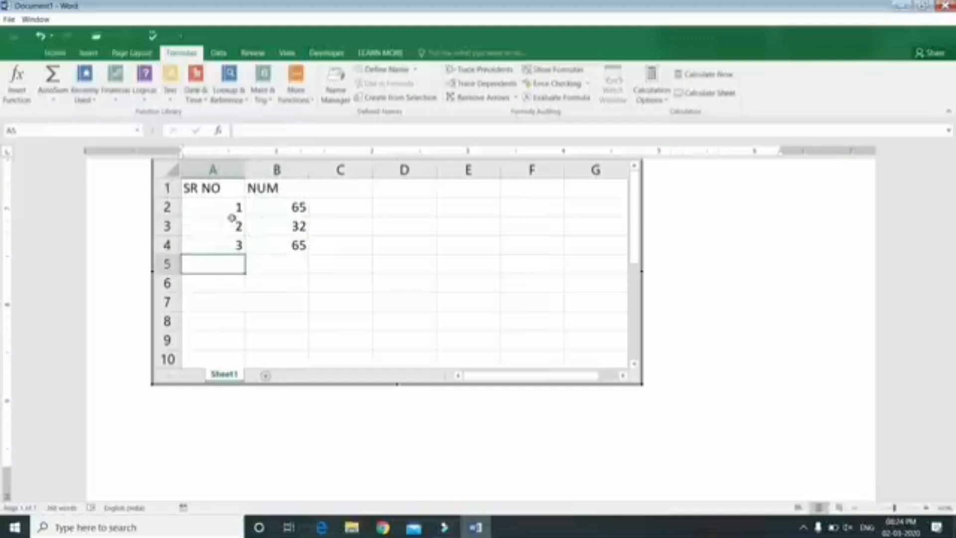
# - Total the numbers in B2:B4 in cell B5 with AutoSum and select the total cell
pyautogui.click(273, 258)
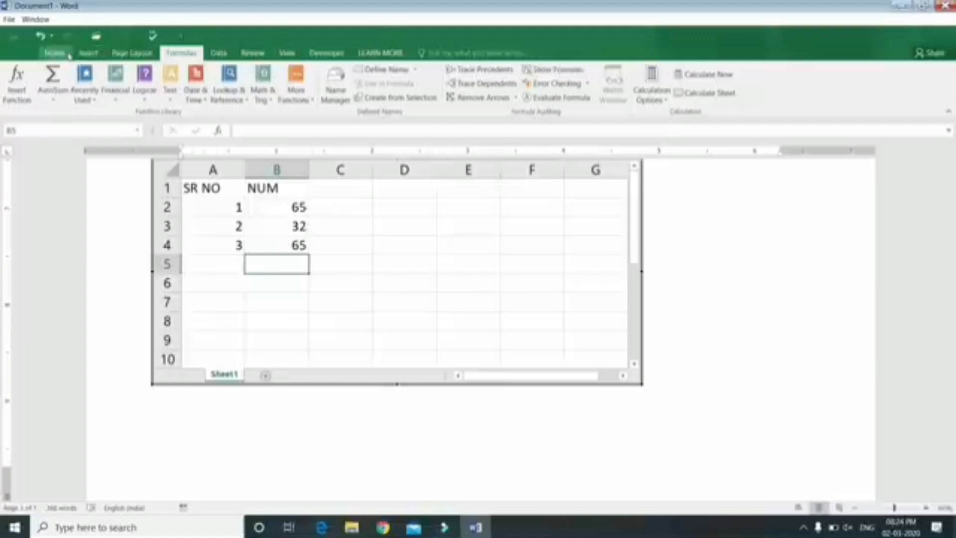
pyautogui.click(52, 76)
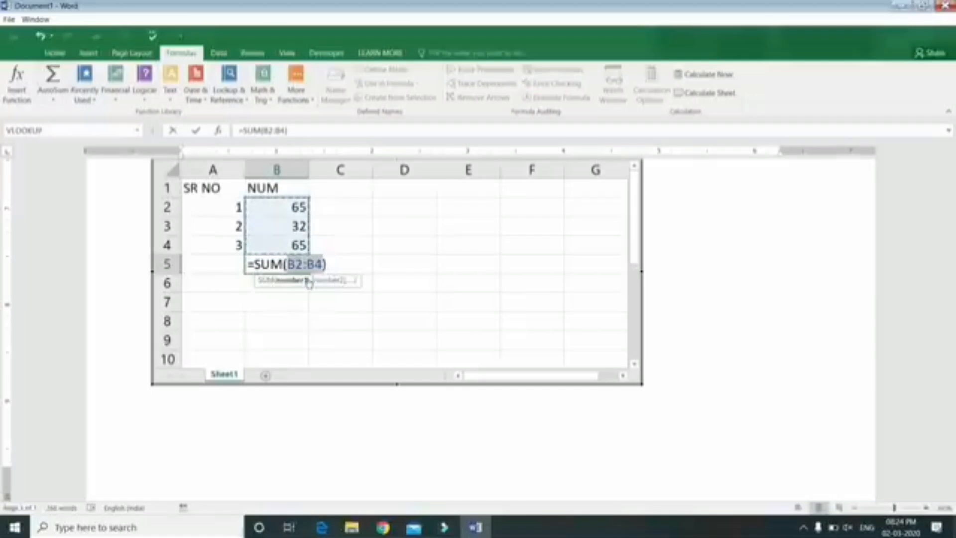
pyautogui.press('Return')
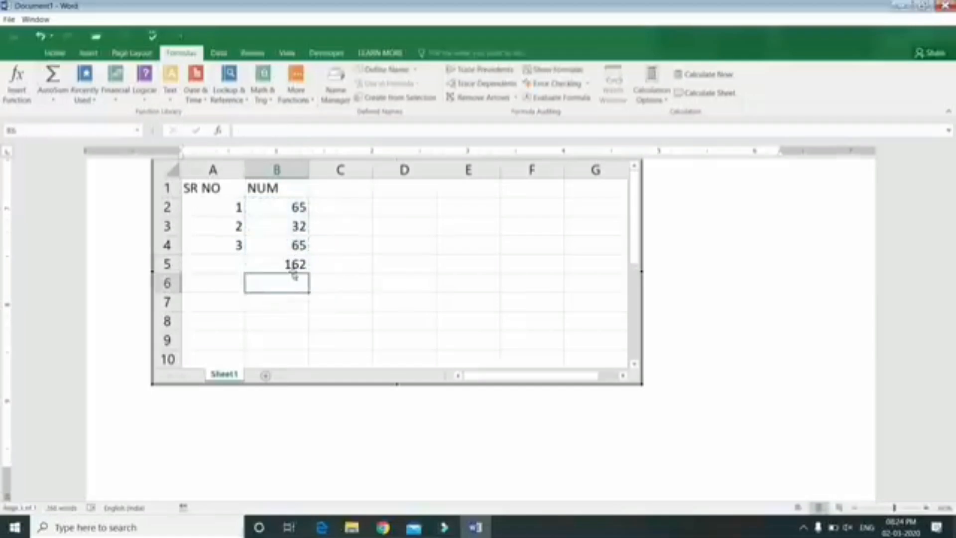
pyautogui.click(284, 265)
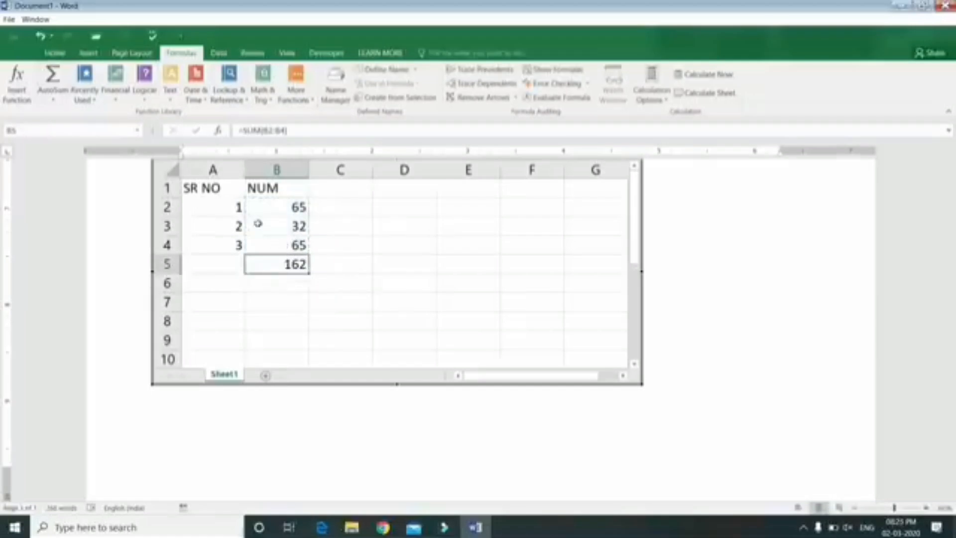
# - Apply All Borders to the range A1:B5 in the embedded spreadsheet
pyautogui.moveTo(214, 188); pyautogui.dragTo(271, 264)
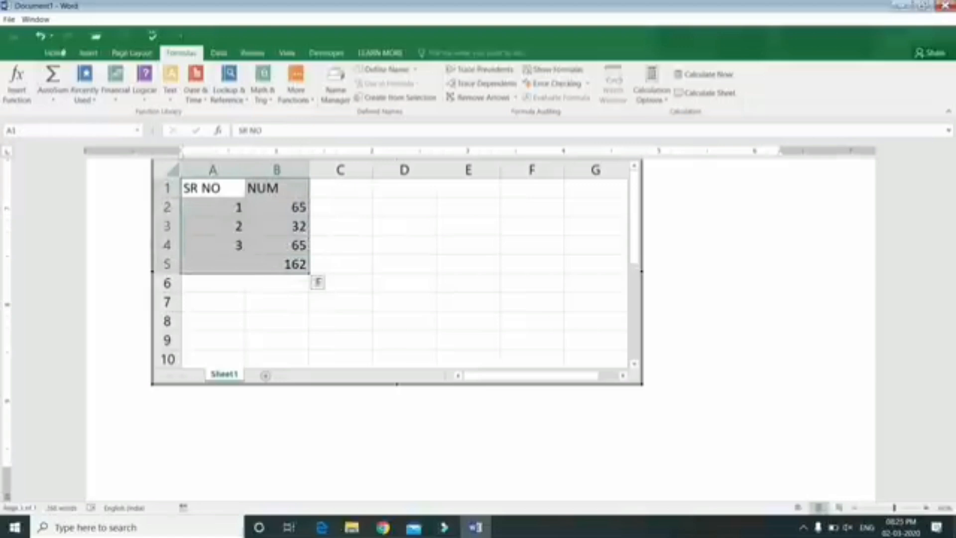
pyautogui.click(63, 52)
pyautogui.click(161, 92)
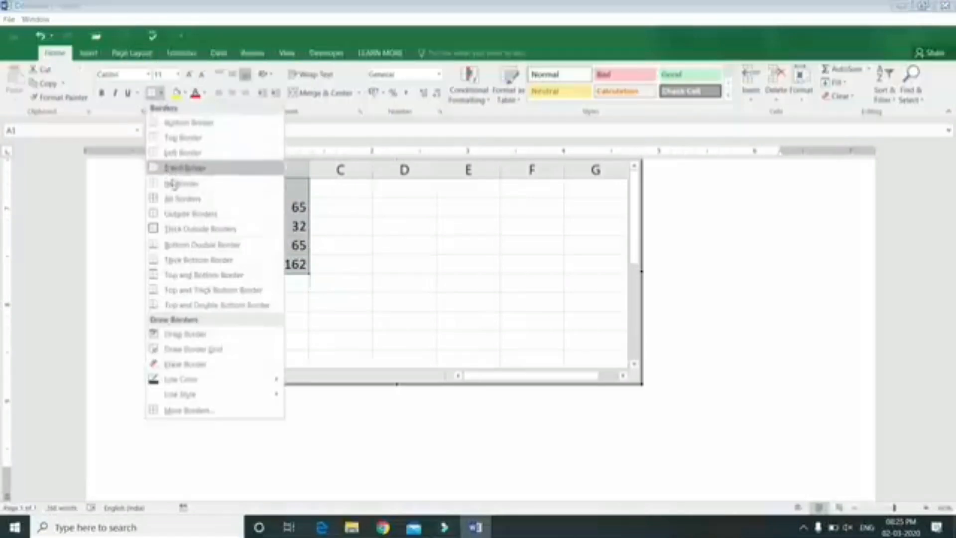
pyautogui.click(172, 199)
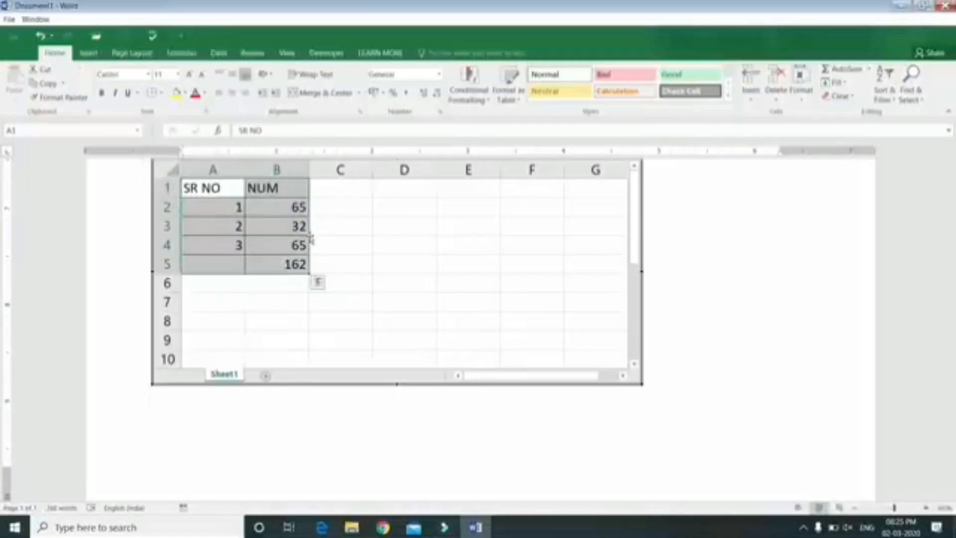
# - Leave spreadsheet editing and slightly enlarge the embedded spreadsheet object in the document
pyautogui.click(691, 280)
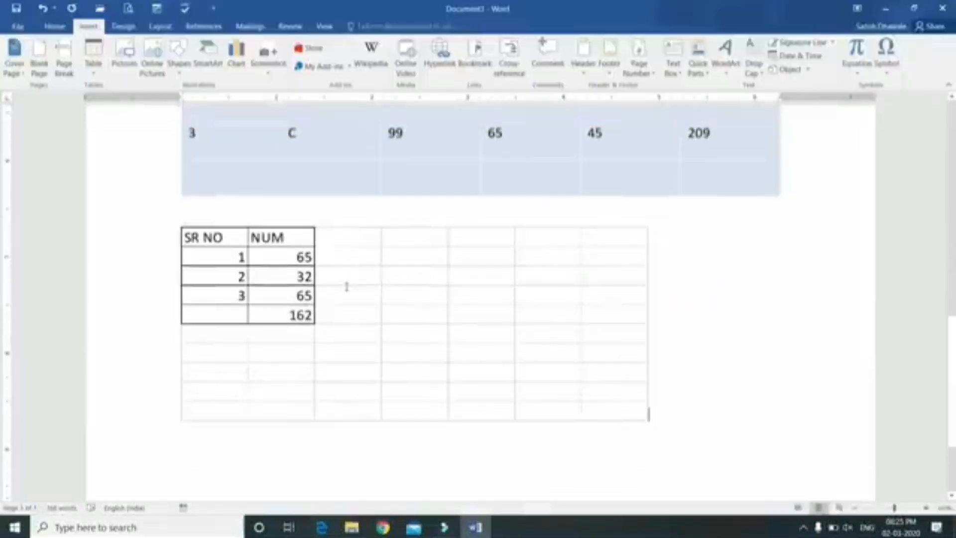
pyautogui.click(345, 285)
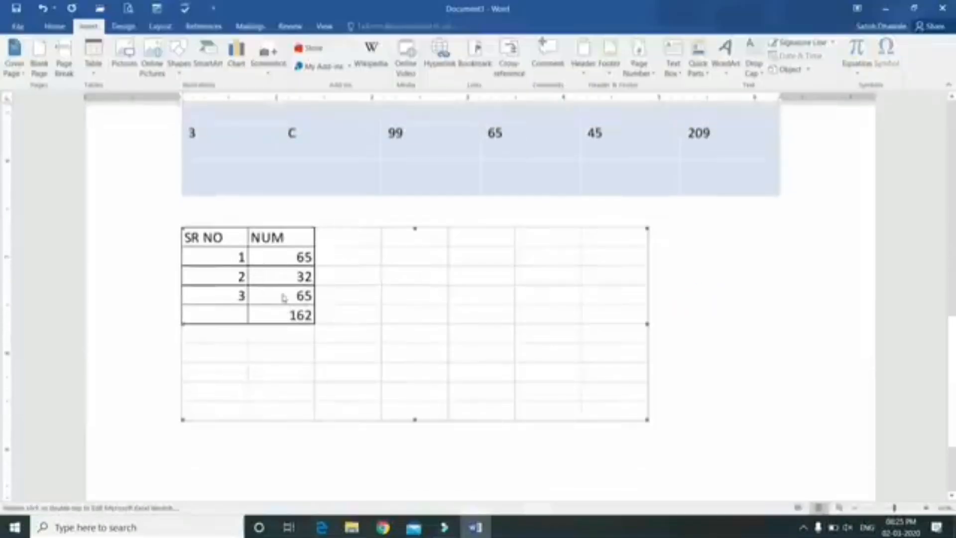
pyautogui.moveTo(647, 418); pyautogui.dragTo(687, 434)
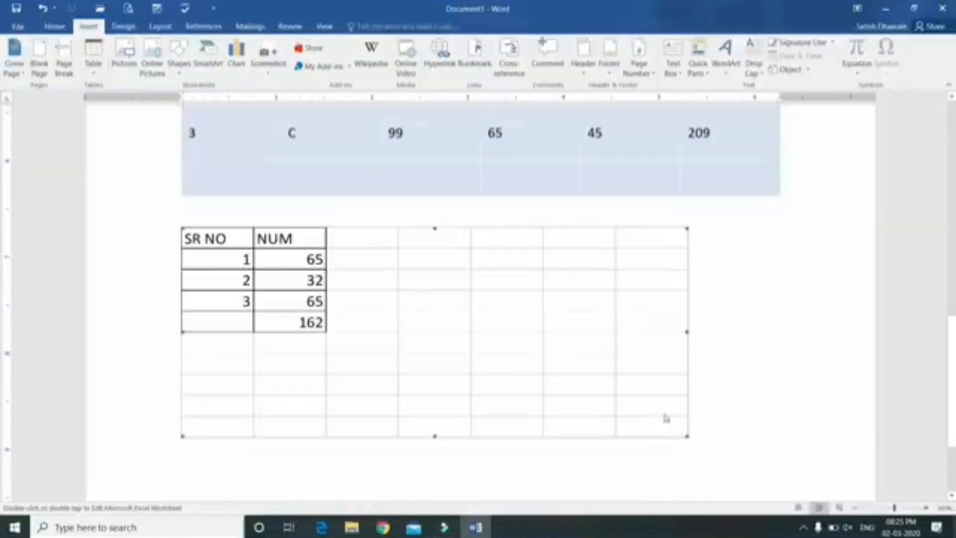
# - Reopen the embedded spreadsheet for editing, return to the document, and delete the spreadsheet object
pyautogui.doubleClick(458, 332)
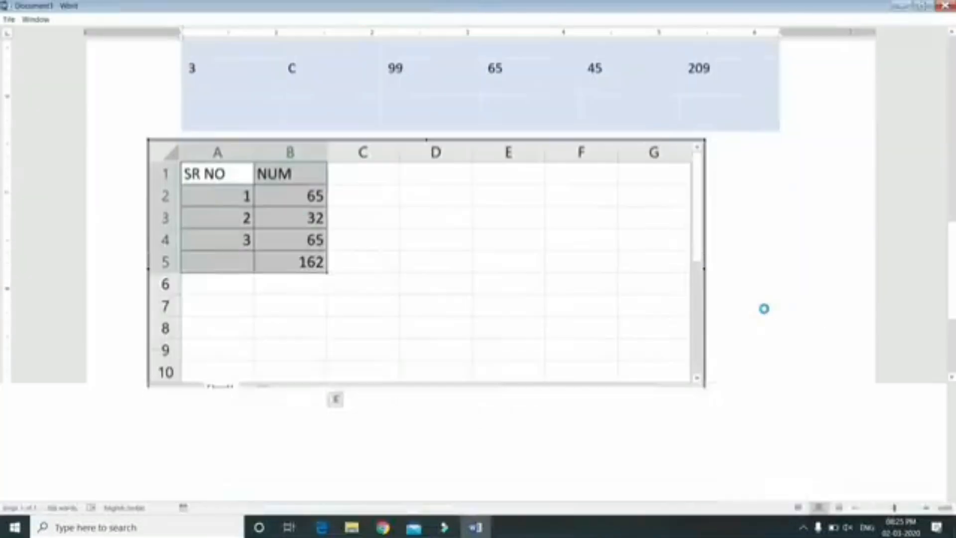
pyautogui.doubleClick(459, 300)
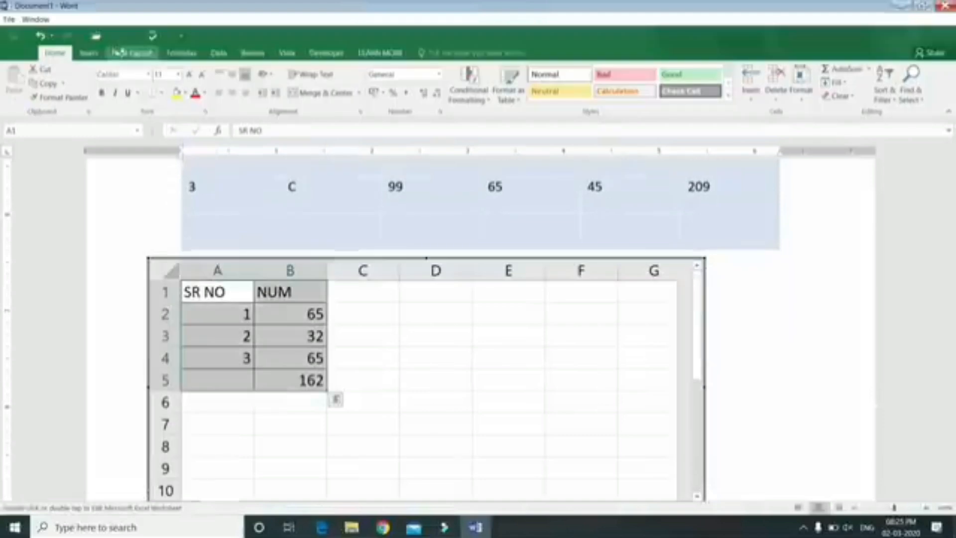
pyautogui.click(751, 351)
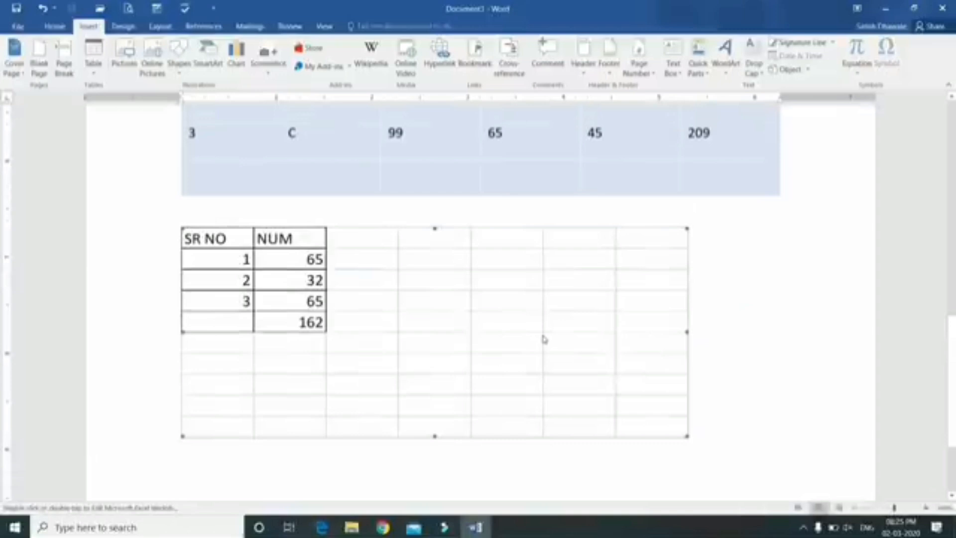
pyautogui.press('Delete')
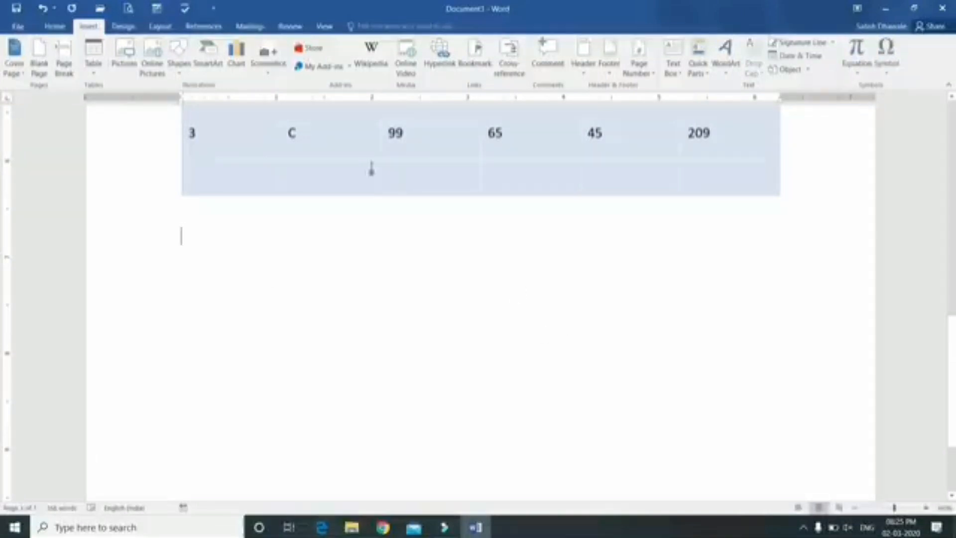
# - Browse the Quick Tables, insert the Calendar 2 table below the student table, and undo the insertion
pyautogui.click(96, 76)
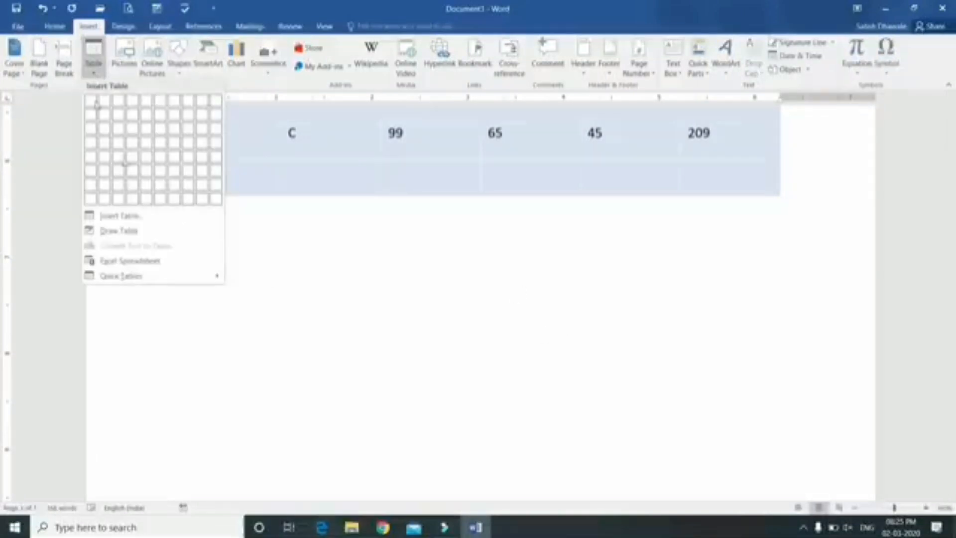
pyautogui.moveTo(152, 281)
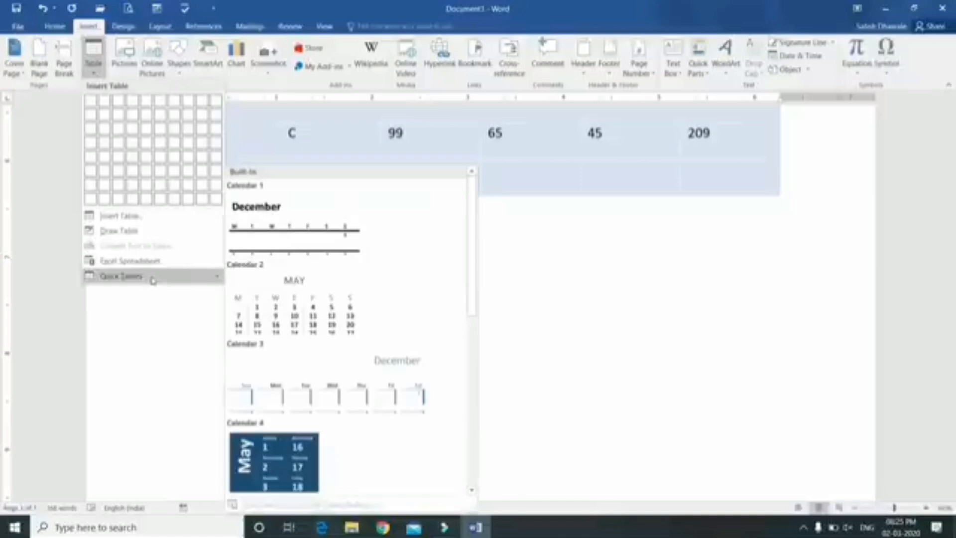
pyautogui.scroll(-6, 285, 306)
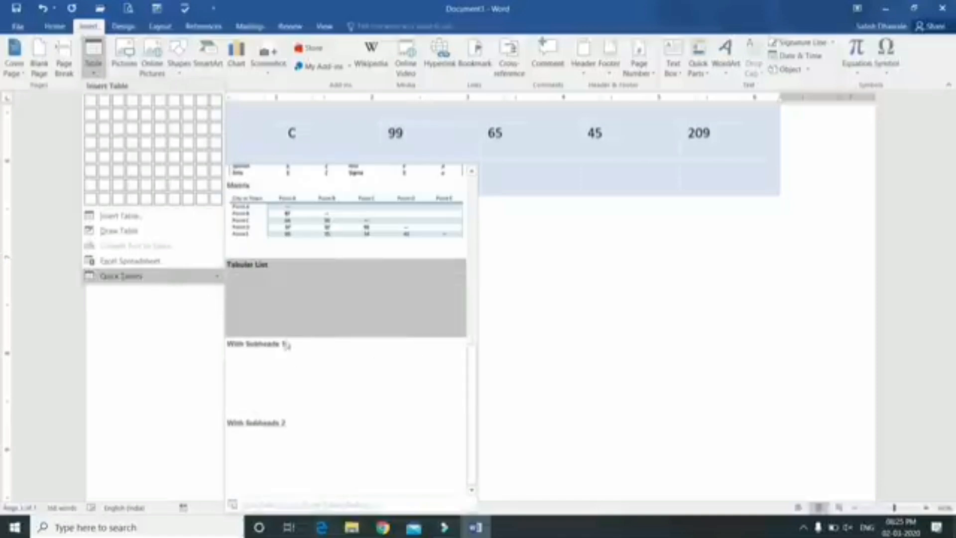
pyautogui.scroll(2, 302, 244)
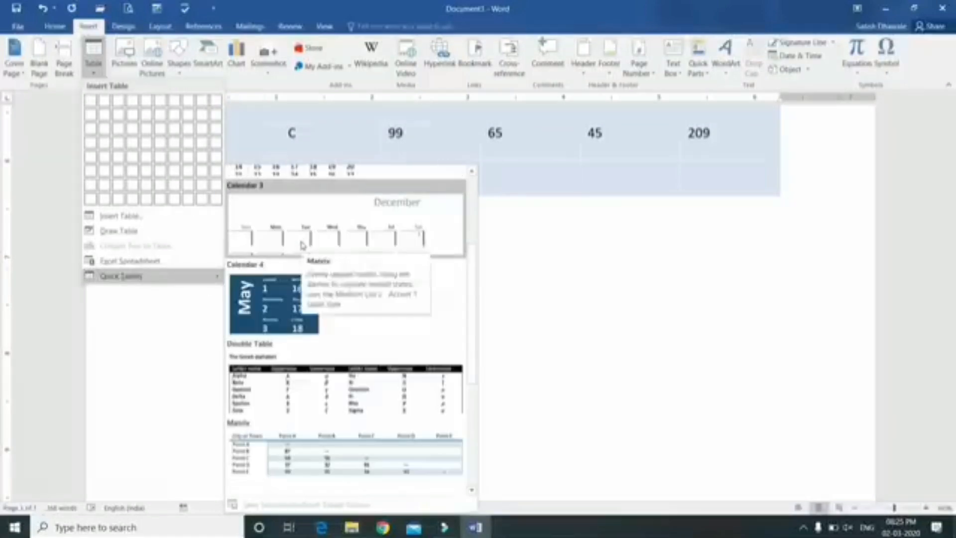
pyautogui.click(288, 299)
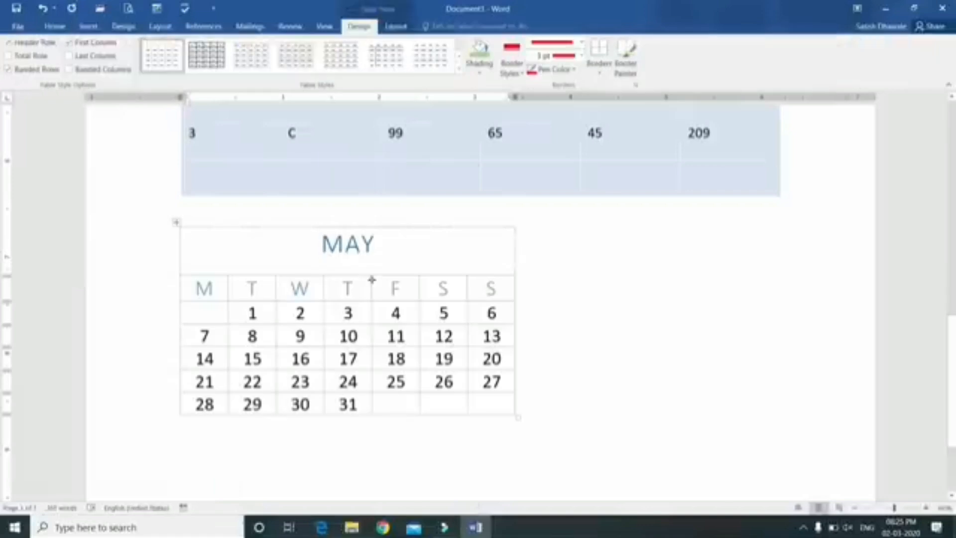
pyautogui.hotkey('ctrl', 'z')
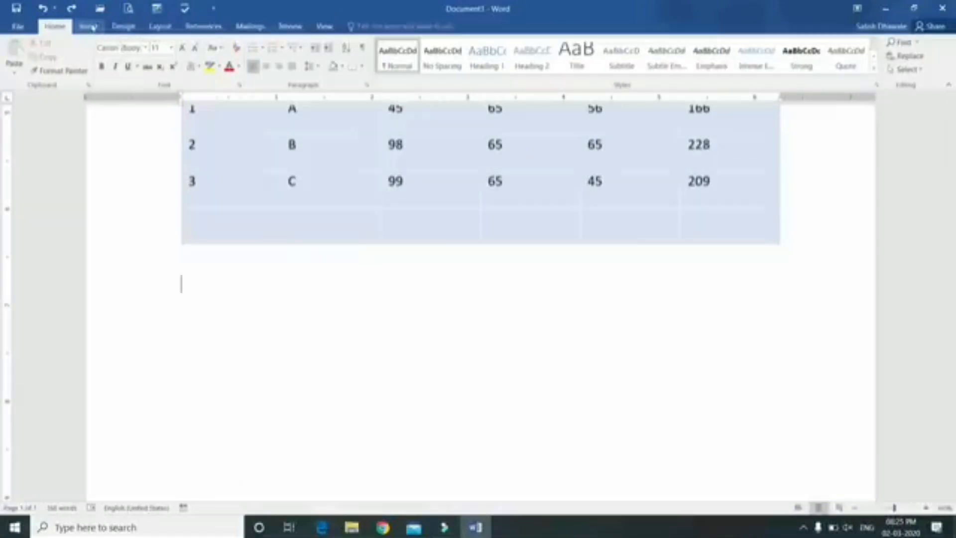
# - Insert the With Subheads 2 quick table below the student table and look over its rows
pyautogui.click(92, 27)
pyautogui.click(93, 55)
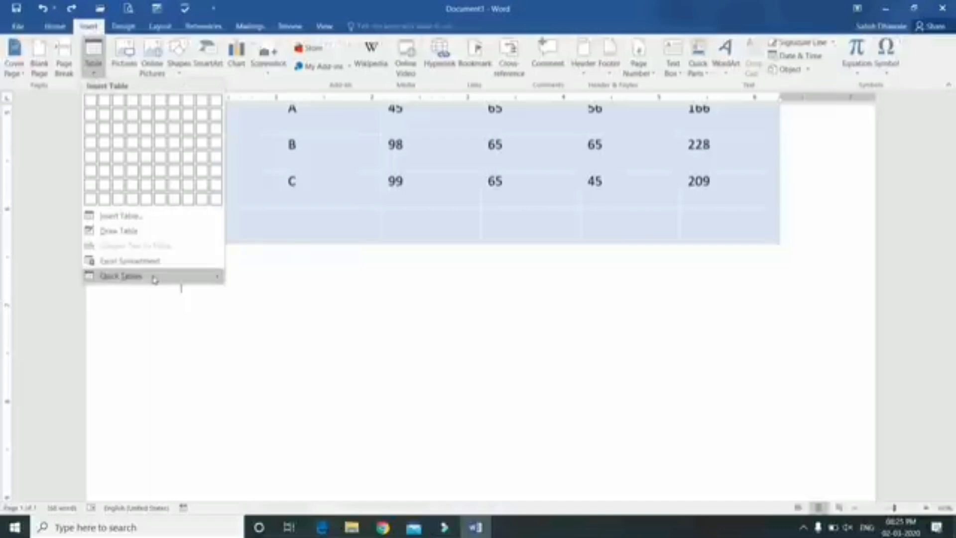
pyautogui.scroll(-5, 241, 299)
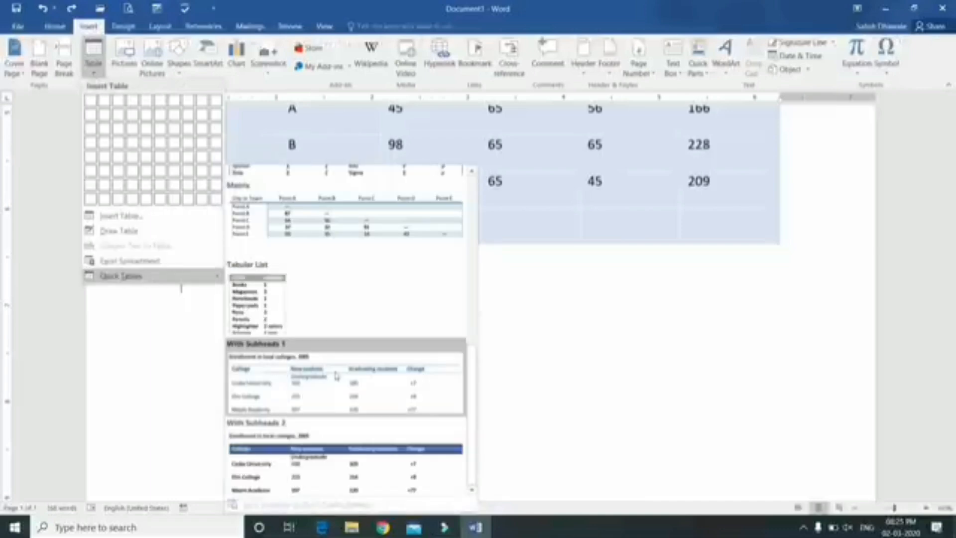
pyautogui.click(332, 451)
pyautogui.scroll(-2, 451, 317)
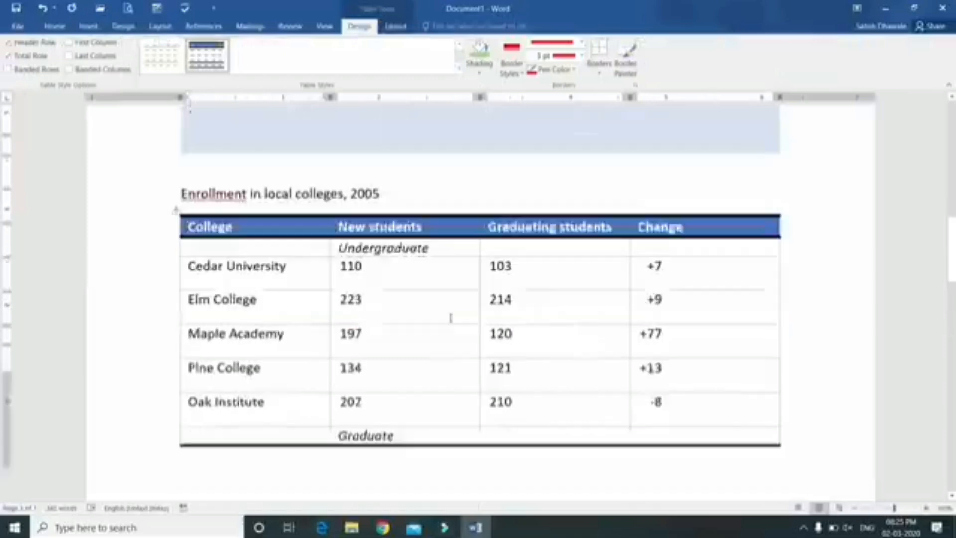
pyautogui.scroll(-2, 450, 317)
pyautogui.scroll(2, 431, 315)
pyautogui.scroll(3, 375, 285)
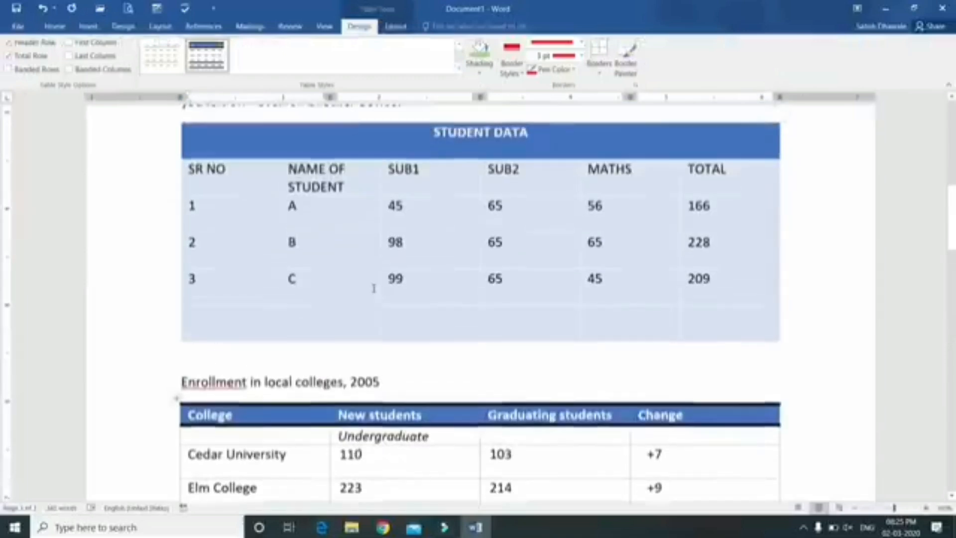
pyautogui.scroll(5, 374, 288)
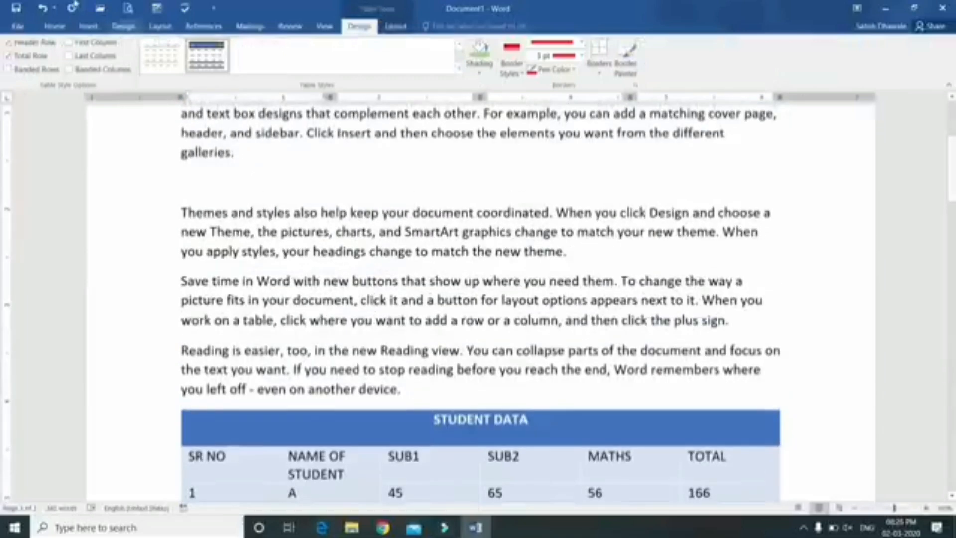
pyautogui.click(90, 26)
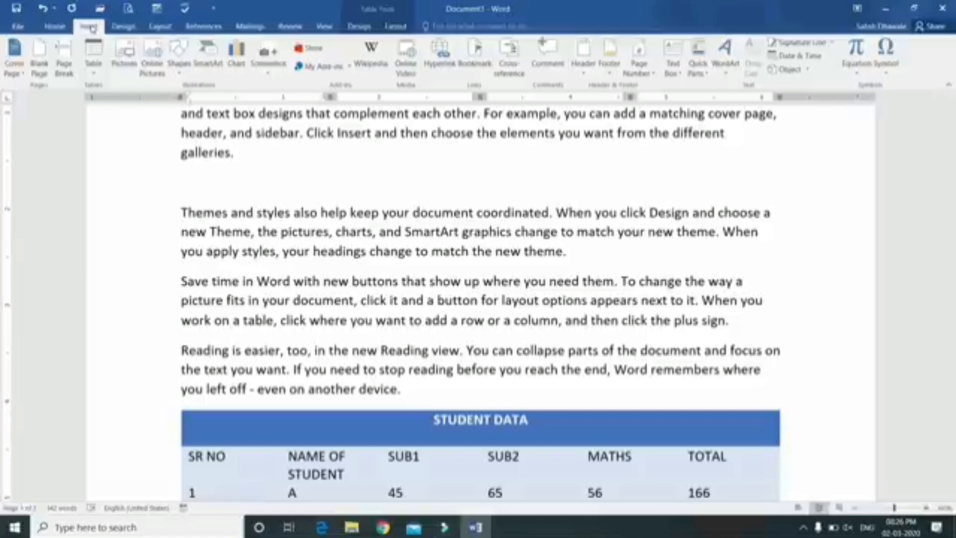
pyautogui.click(97, 76)
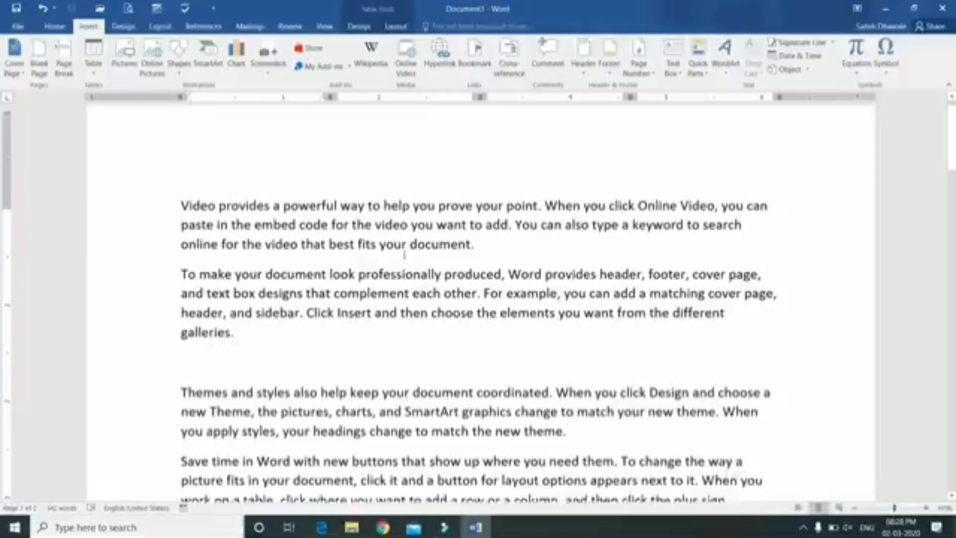
# - Start inserting a picture from file and browse to the IMAGES FOR PHOTOSHOP folder on the Desktop
pyautogui.scroll(1, 404, 254)
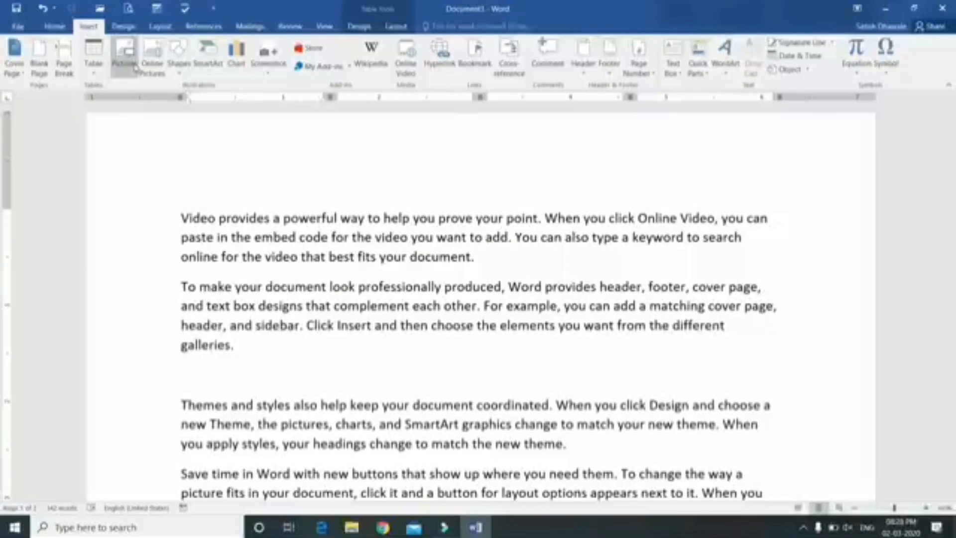
pyautogui.click(135, 68)
pyautogui.moveTo(262, 10); pyautogui.dragTo(507, 116)
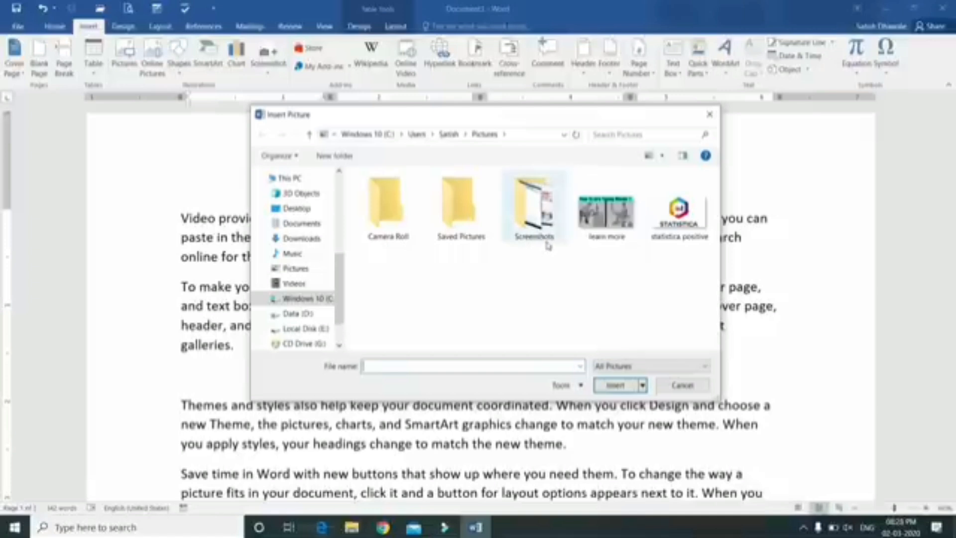
pyautogui.moveTo(448, 126); pyautogui.dragTo(463, 127)
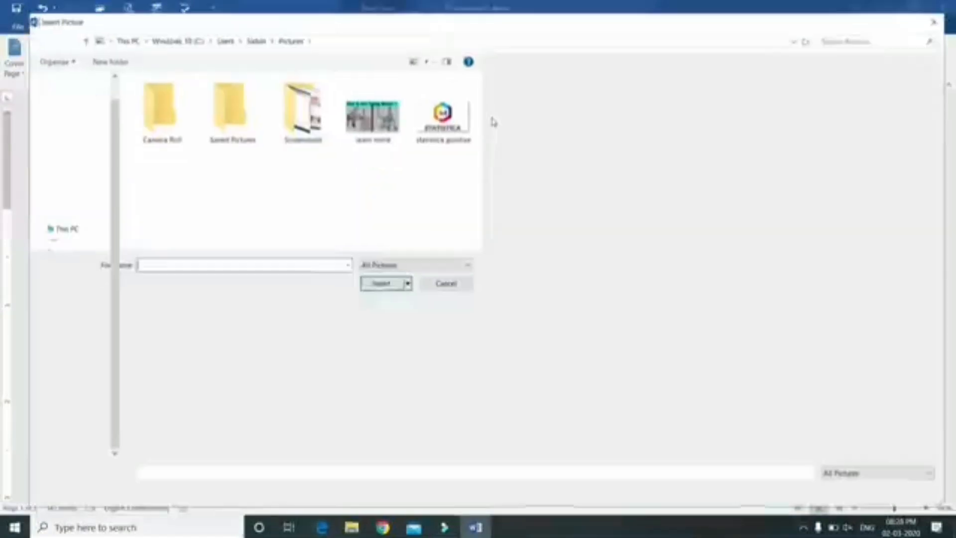
pyautogui.doubleClick(493, 118)
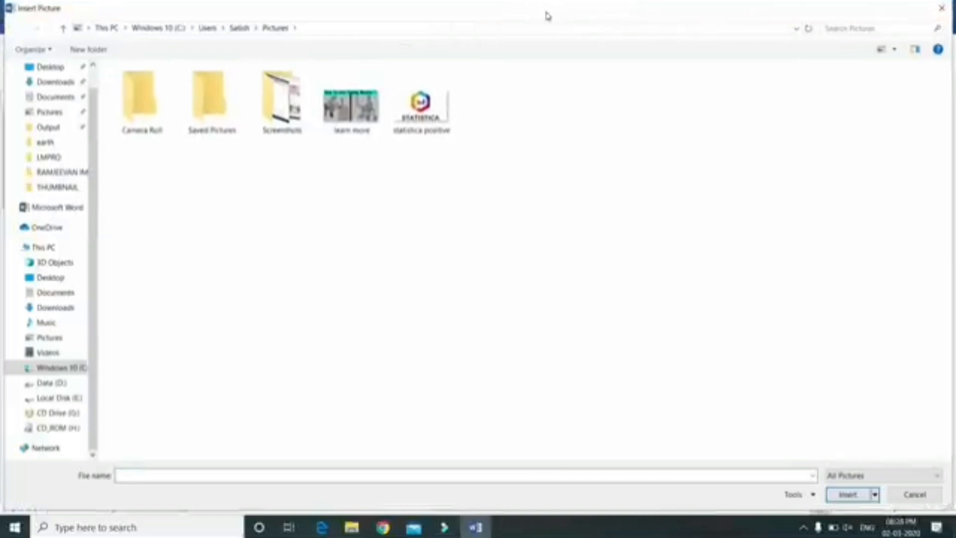
pyautogui.doubleClick(548, 17)
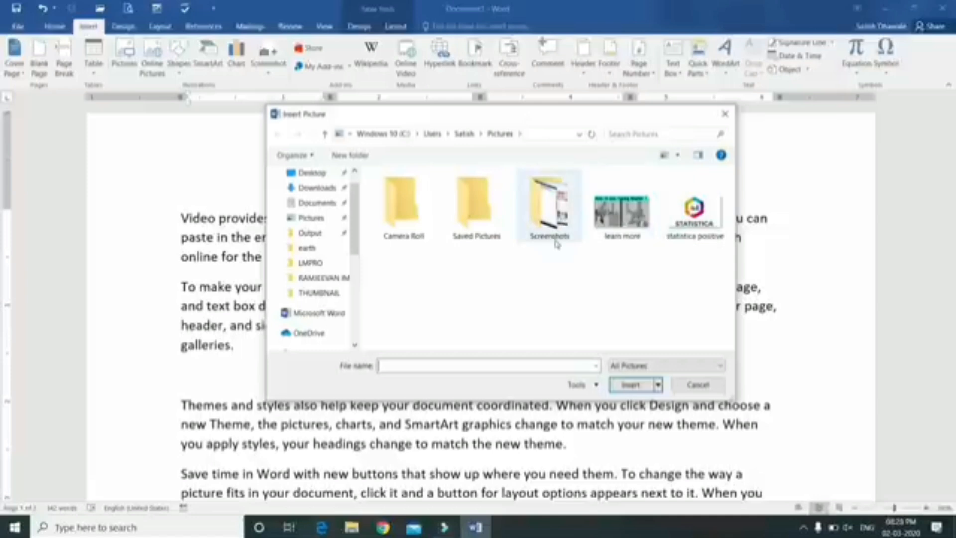
pyautogui.click(307, 172)
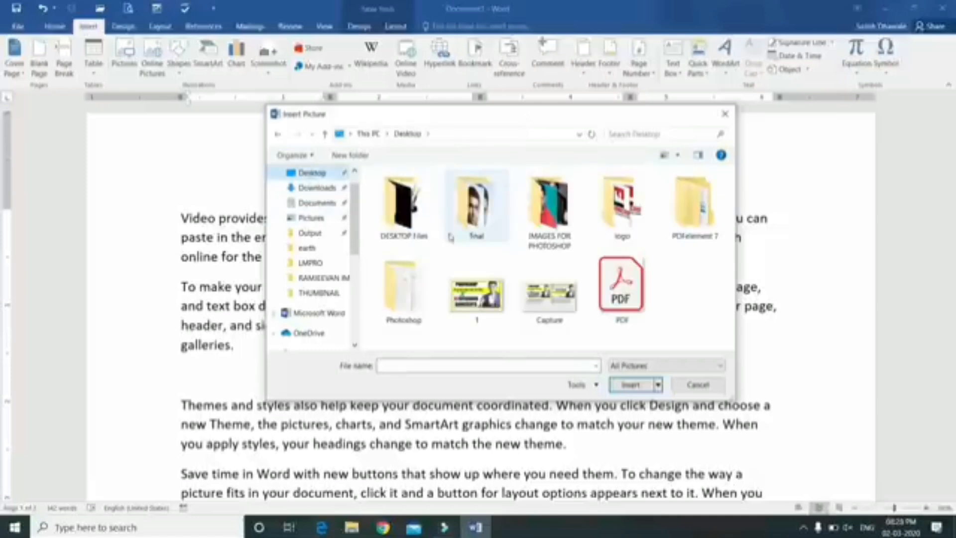
pyautogui.doubleClick(541, 222)
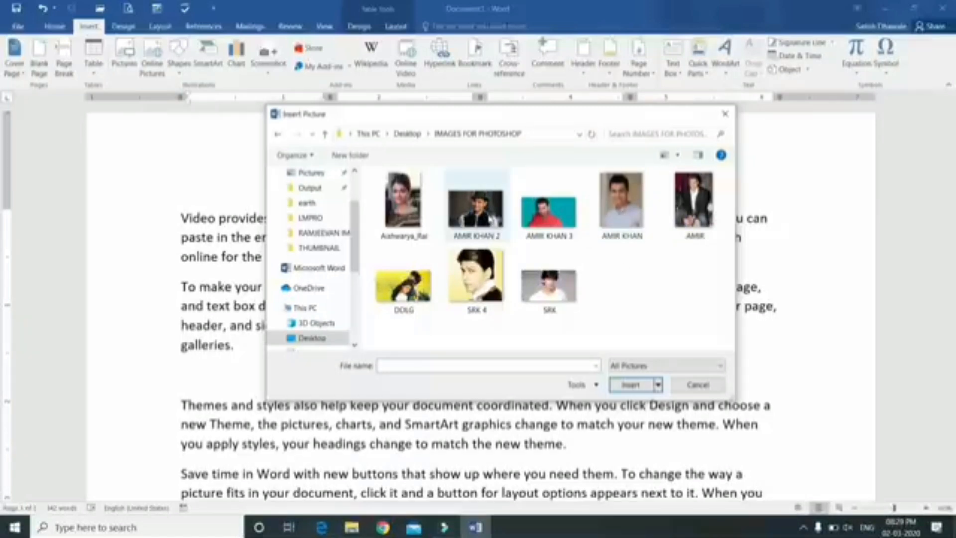
# - Try inserting the AMIR KHAN 2 picture in the College header cell of the quick table, and undo the insertion
pyautogui.click(490, 220)
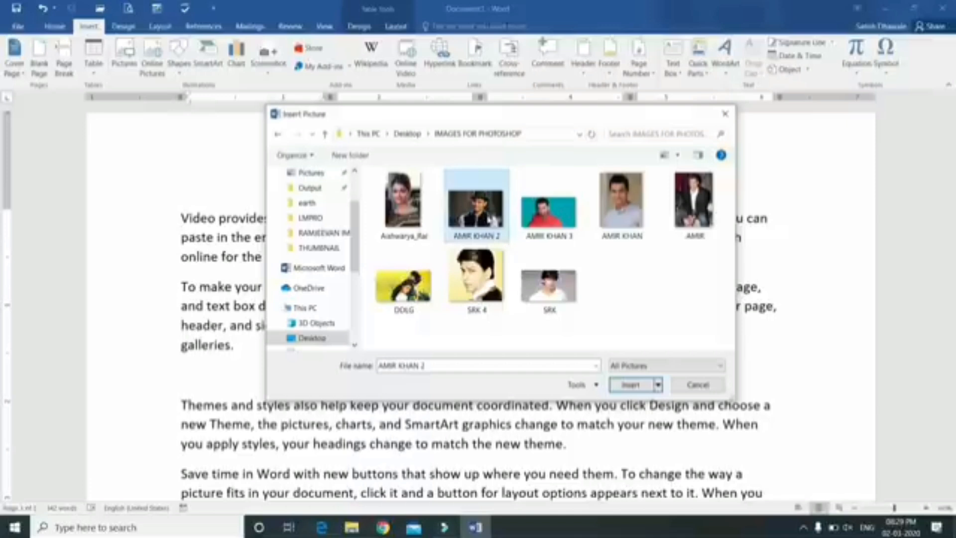
pyautogui.click(629, 386)
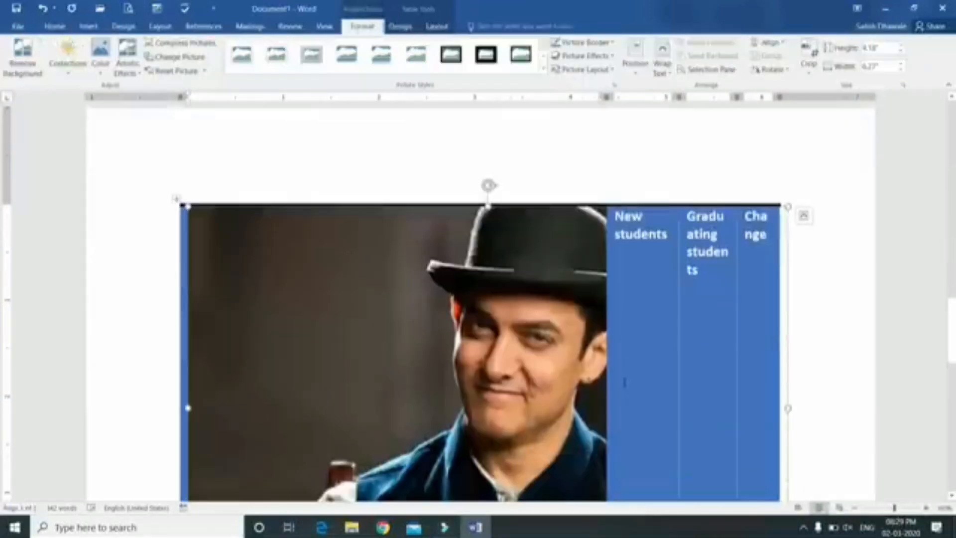
pyautogui.scroll(-8, 542, 317)
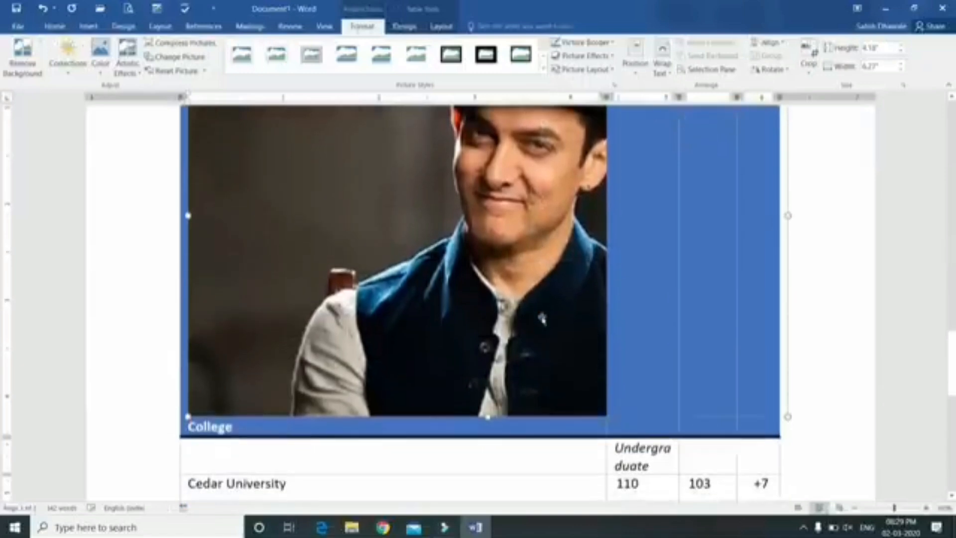
pyautogui.scroll(8, 542, 316)
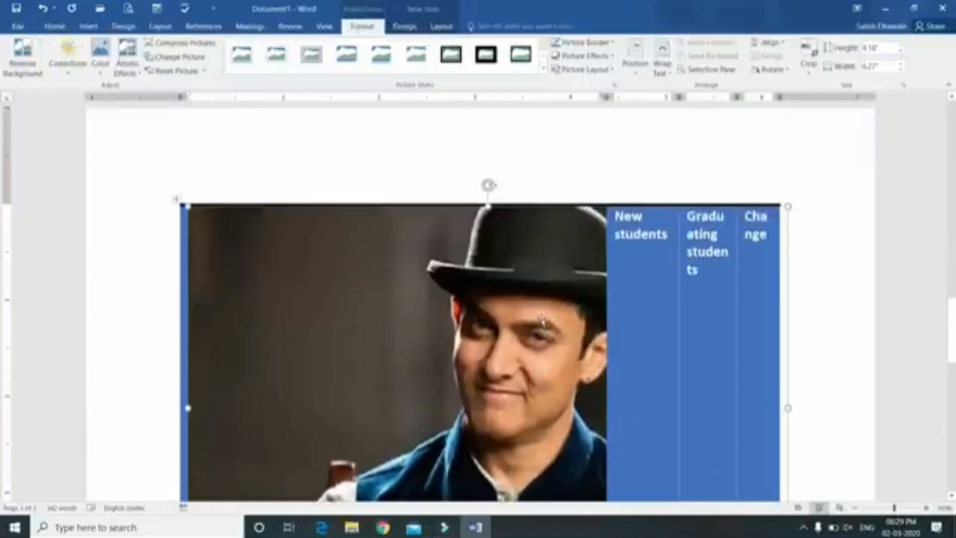
pyautogui.hotkey('ctrl', 'z')
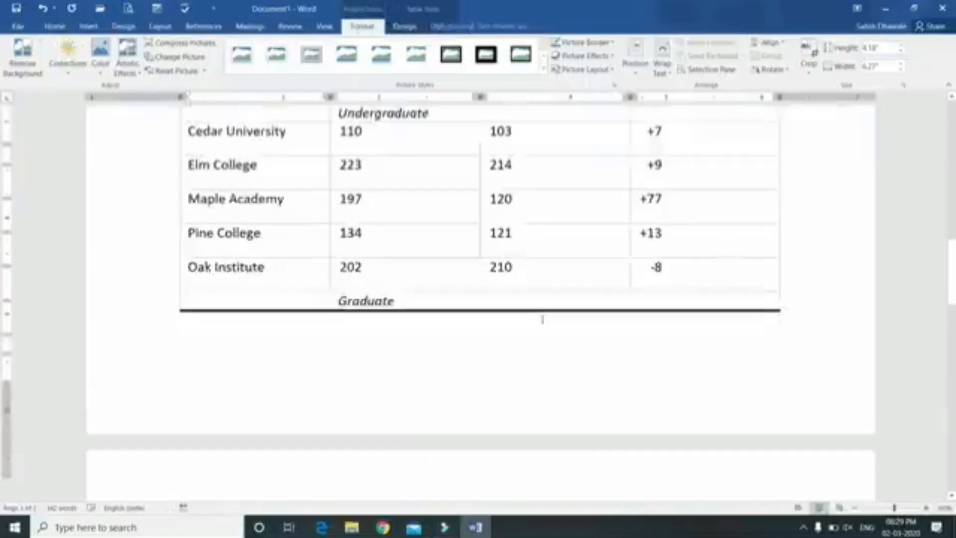
# - Insert the AMIR KHAN 2 picture in the empty line above the "Themes and styles" paragraph
pyautogui.scroll(10, 541, 320)
pyautogui.scroll(4, 542, 320)
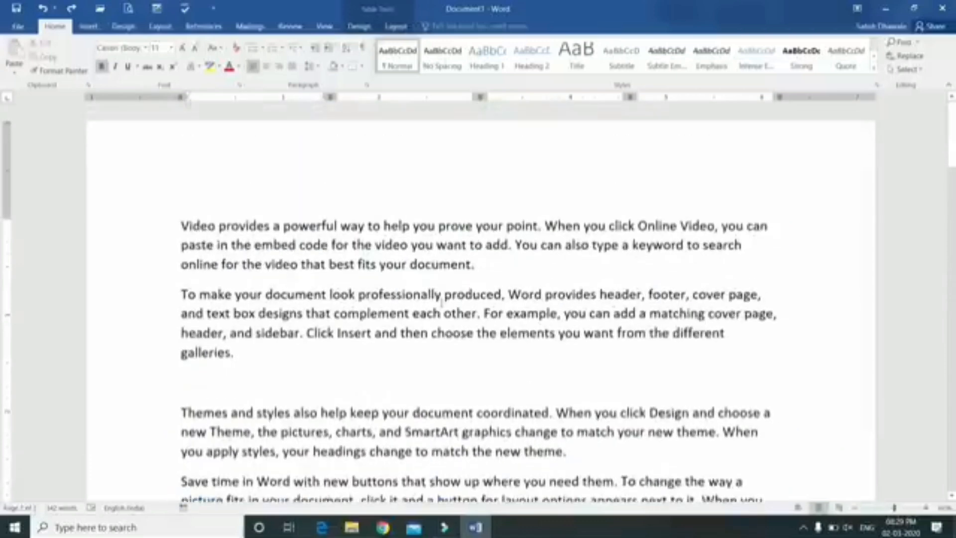
pyautogui.click(298, 370)
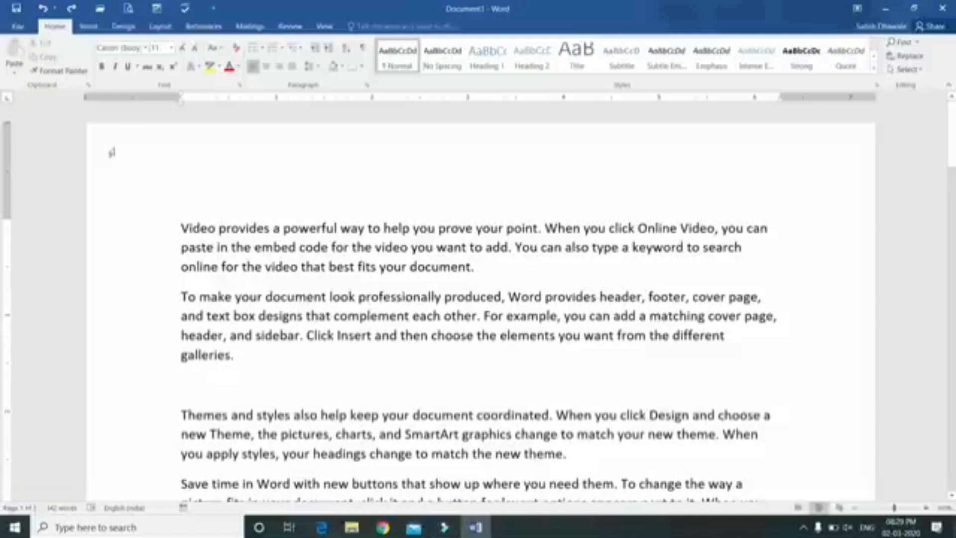
pyautogui.click(88, 27)
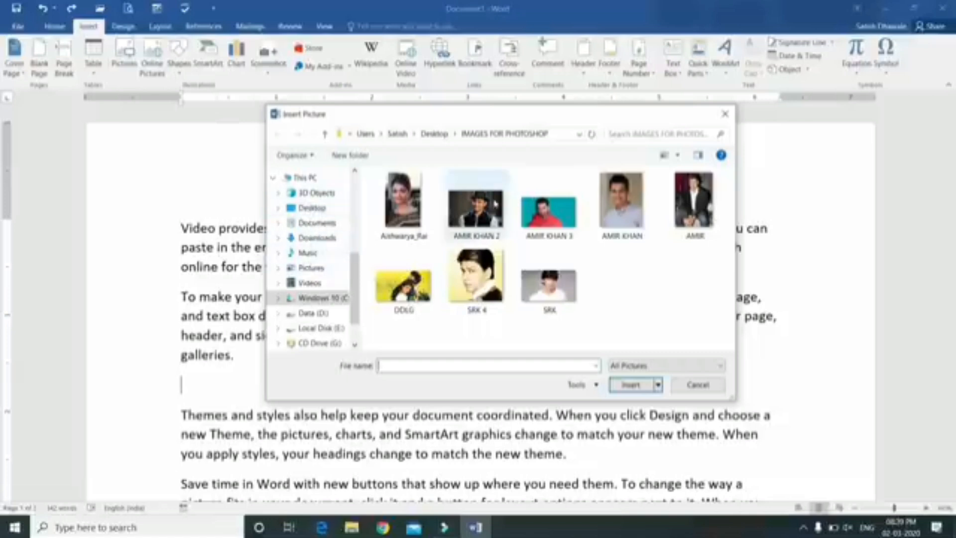
pyautogui.click(496, 217)
pyautogui.click(629, 386)
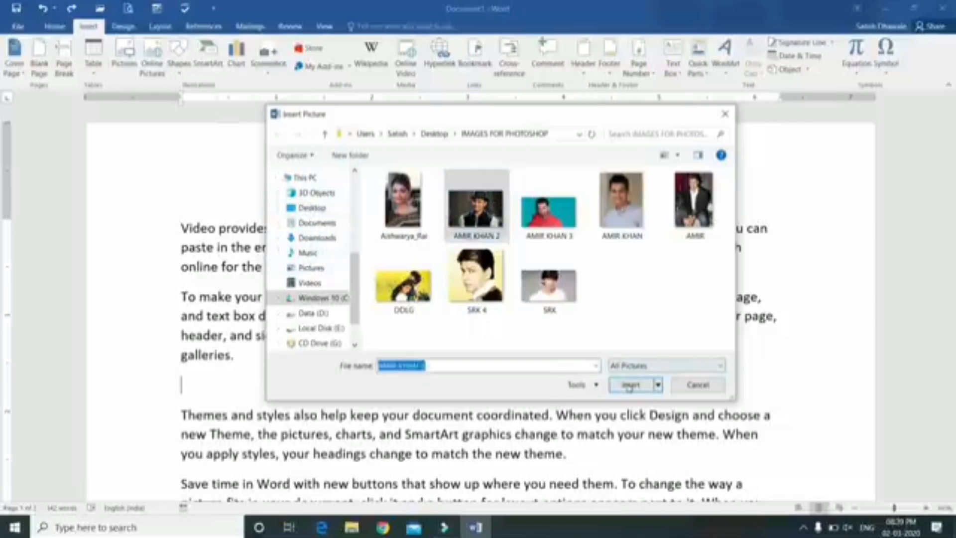
# - Shrink the inserted picture proportionally by its corner in two passes, to about 1.8" high and 2.7" wide
pyautogui.scroll(-3, 573, 311)
pyautogui.scroll(-2, 573, 311)
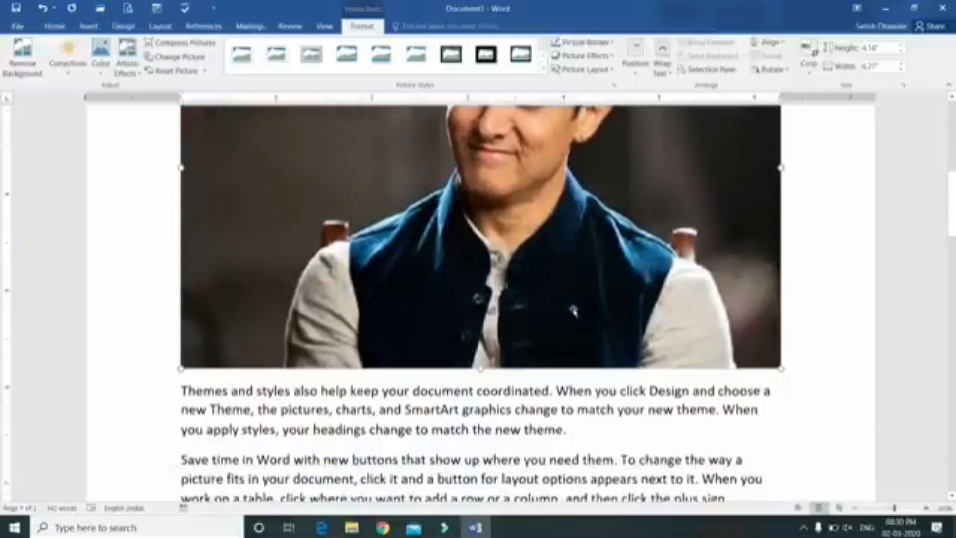
pyautogui.scroll(5, 574, 311)
pyautogui.scroll(-4, 574, 313)
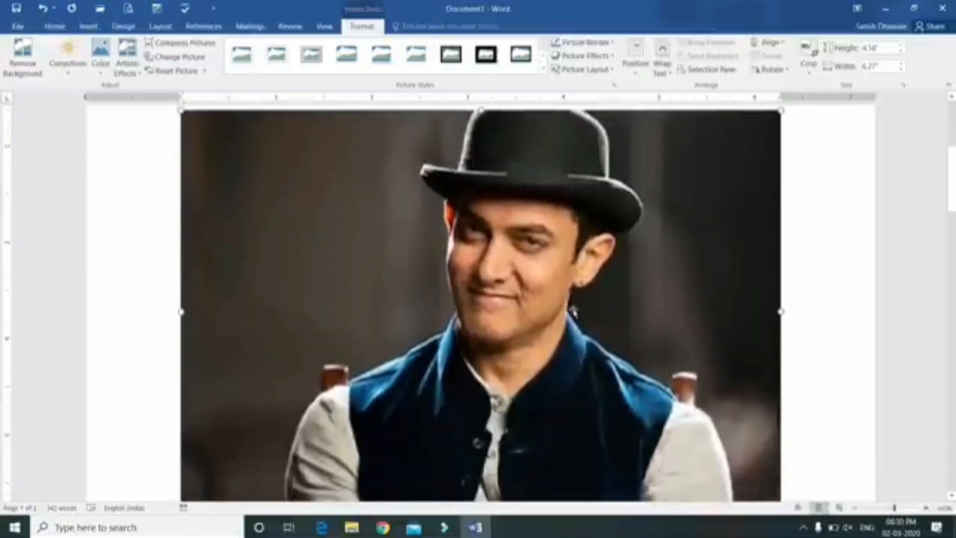
pyautogui.scroll(2, 574, 313)
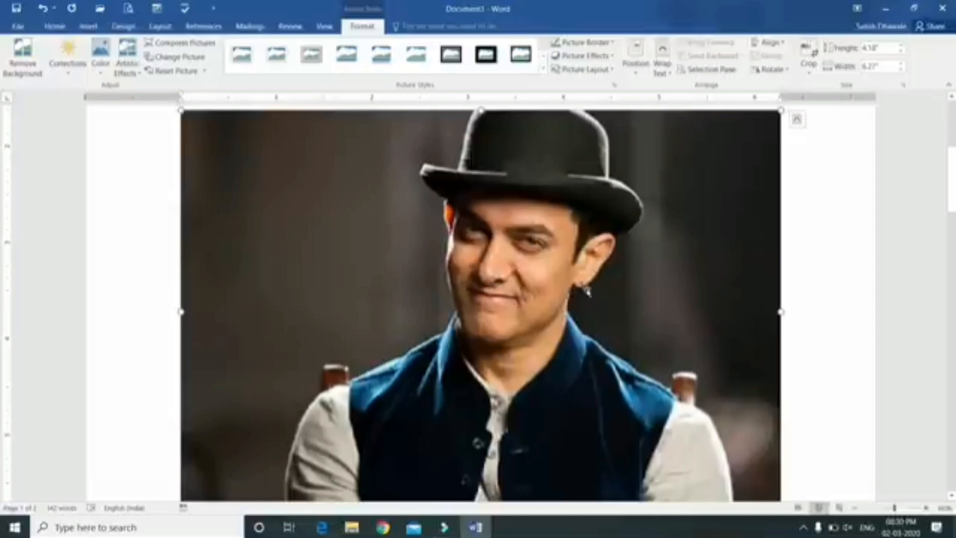
pyautogui.scroll(2, 587, 291)
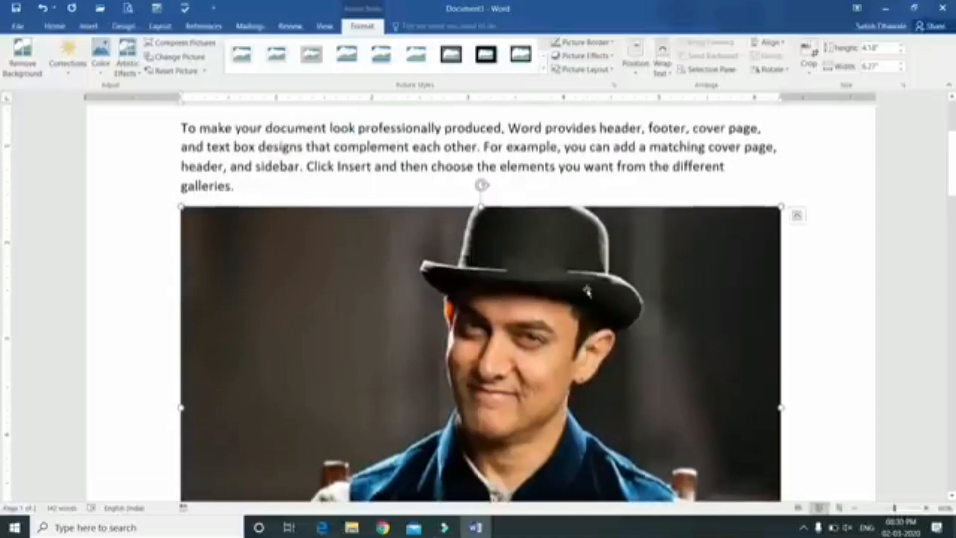
pyautogui.scroll(-2, 586, 291)
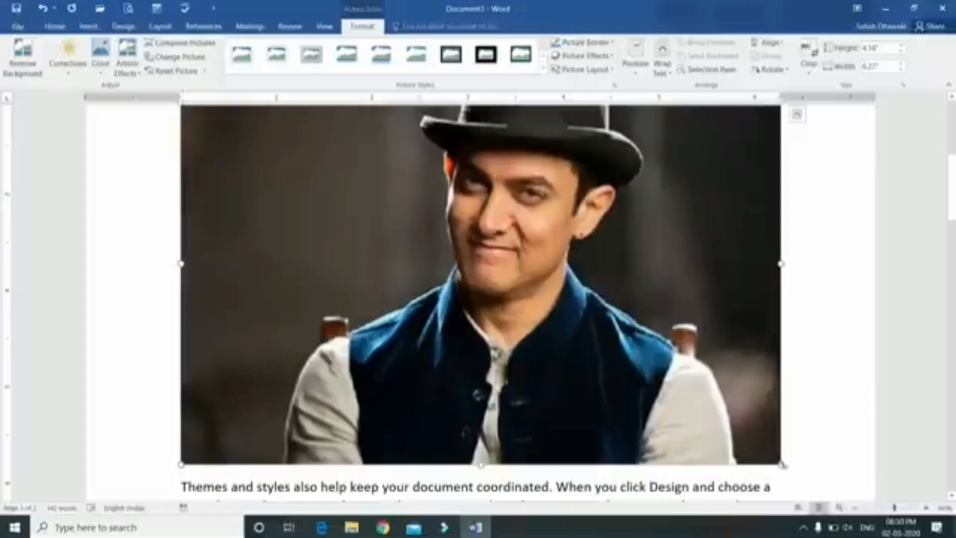
pyautogui.moveTo(782, 466); pyautogui.dragTo(484, 233)
pyautogui.scroll(2, 506, 267)
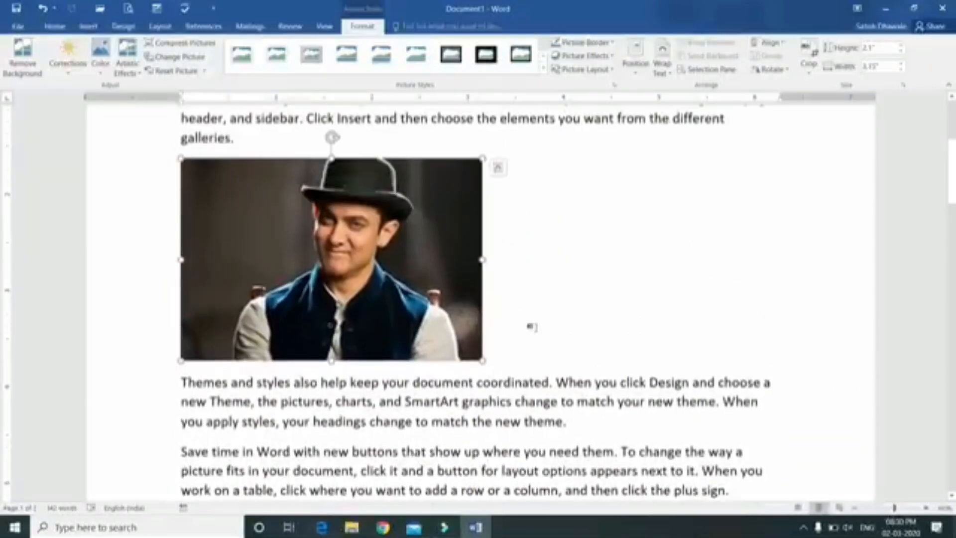
pyautogui.moveTo(482, 360); pyautogui.dragTo(440, 331)
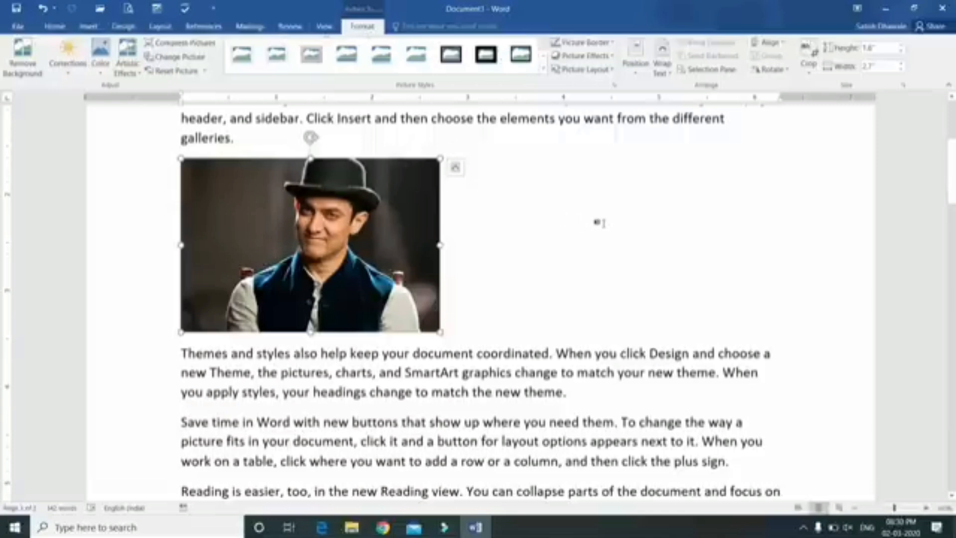
# - Reselect the picture and set its height to 4"
pyautogui.click(599, 222)
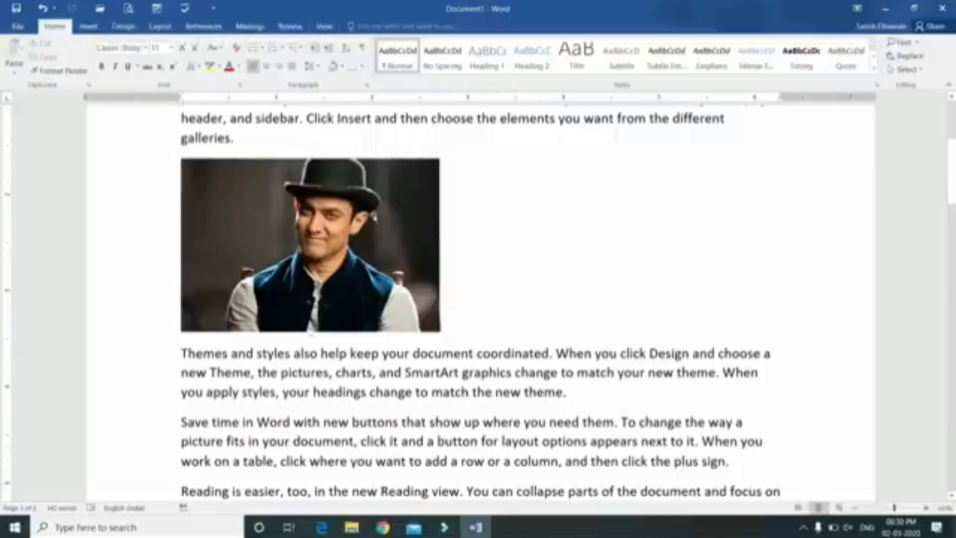
pyautogui.click(374, 217)
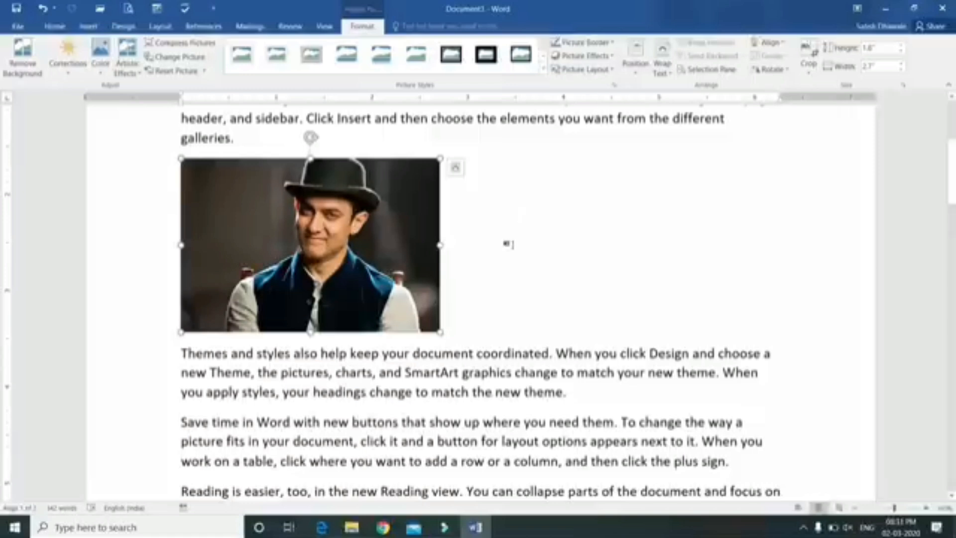
pyautogui.click(506, 241)
pyautogui.click(406, 244)
pyautogui.moveTo(442, 333)
pyautogui.mouseDown()
pyautogui.moveTo(428, 322)
pyautogui.moveTo(441, 332)
pyautogui.mouseUp()
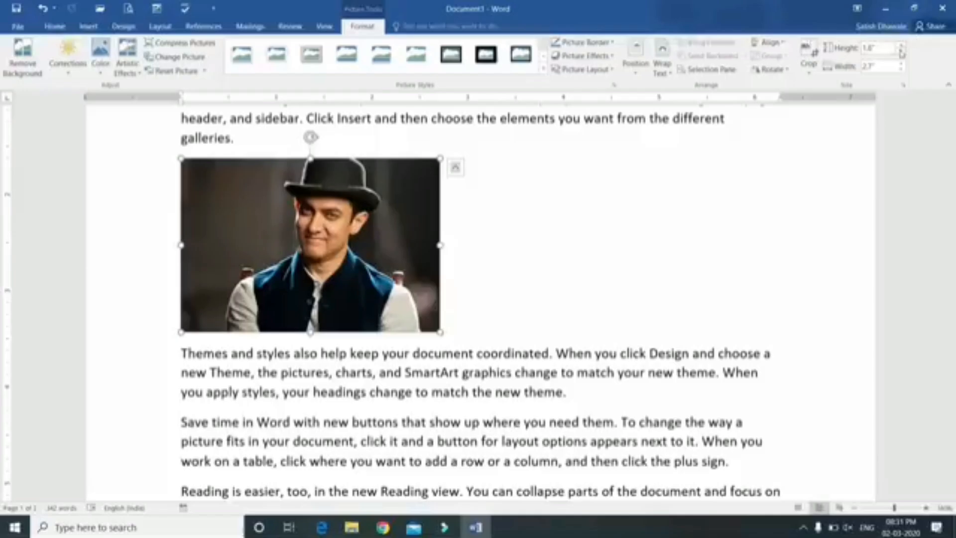
pyautogui.click(887, 50)
pyautogui.write('4')
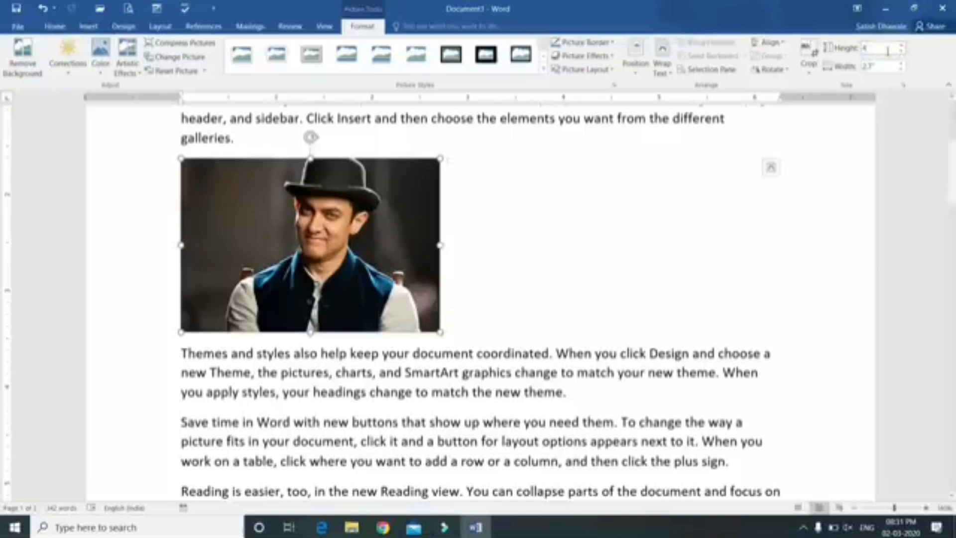
pyautogui.press('Return')
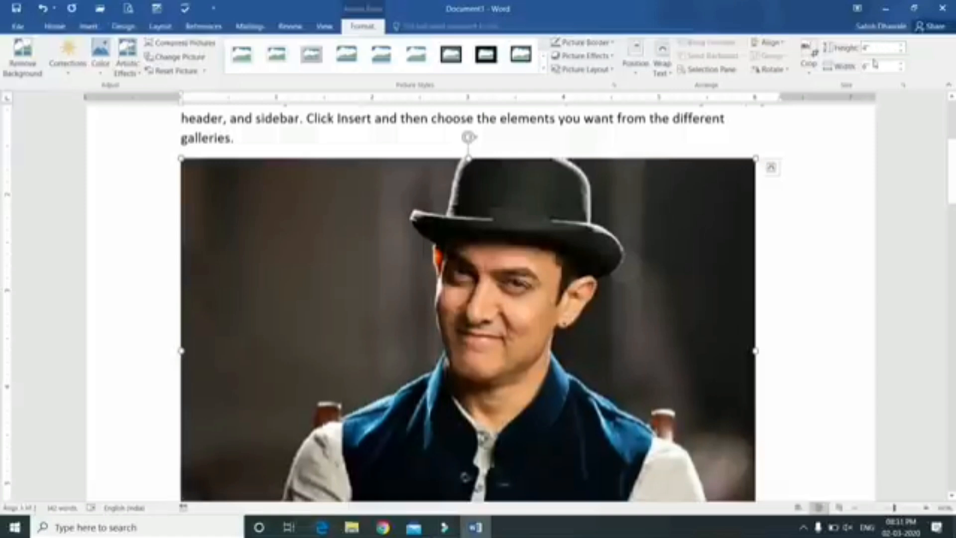
# - Set the picture's height to 2", try a height of 1", and set it back to 2"
pyautogui.doubleClick(871, 50)
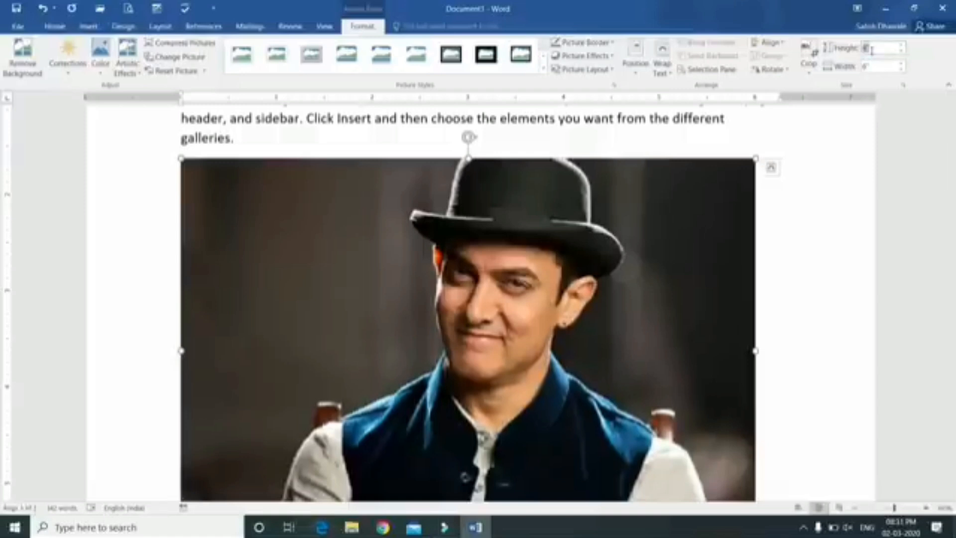
pyautogui.write('2')
pyautogui.press('Return')
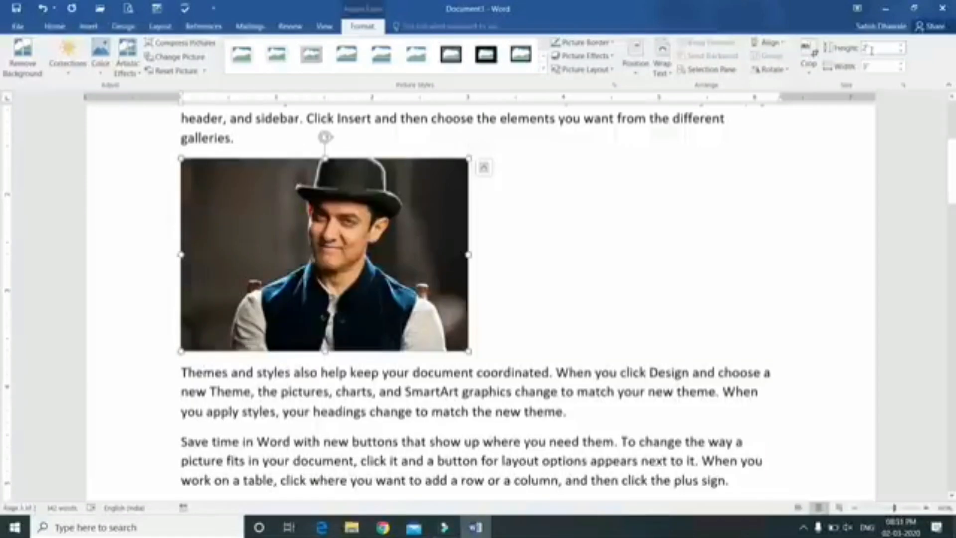
pyautogui.click(871, 51)
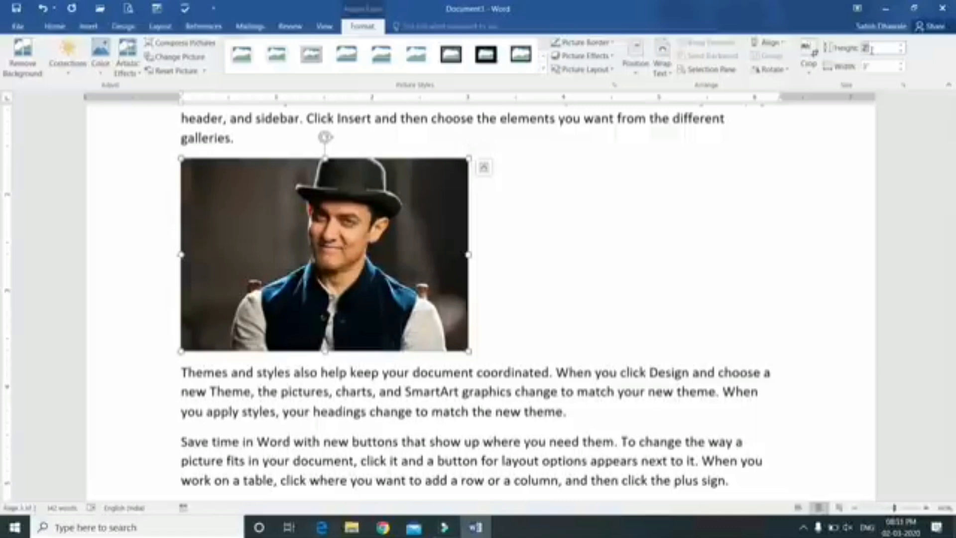
pyautogui.write('1')
pyautogui.press('Return')
pyautogui.write('2')
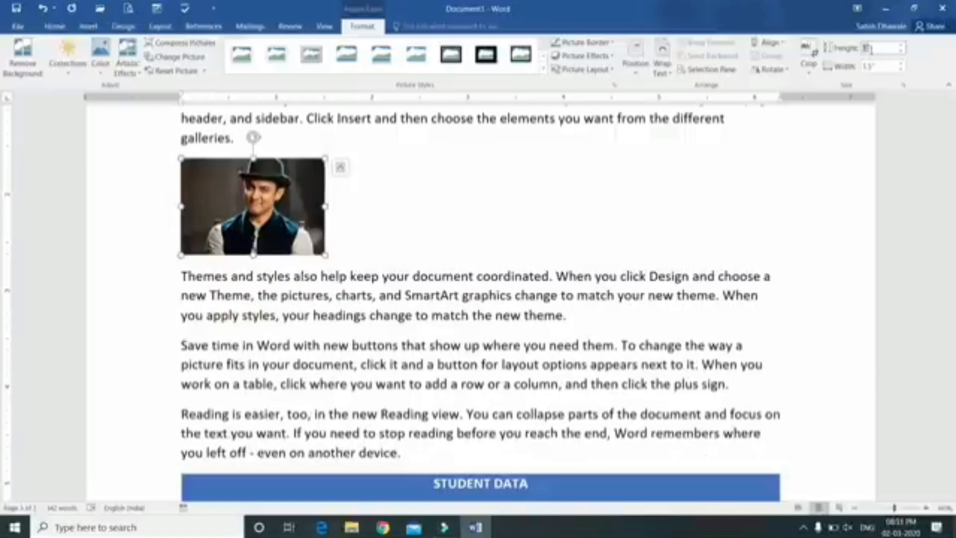
pyautogui.press('Return')
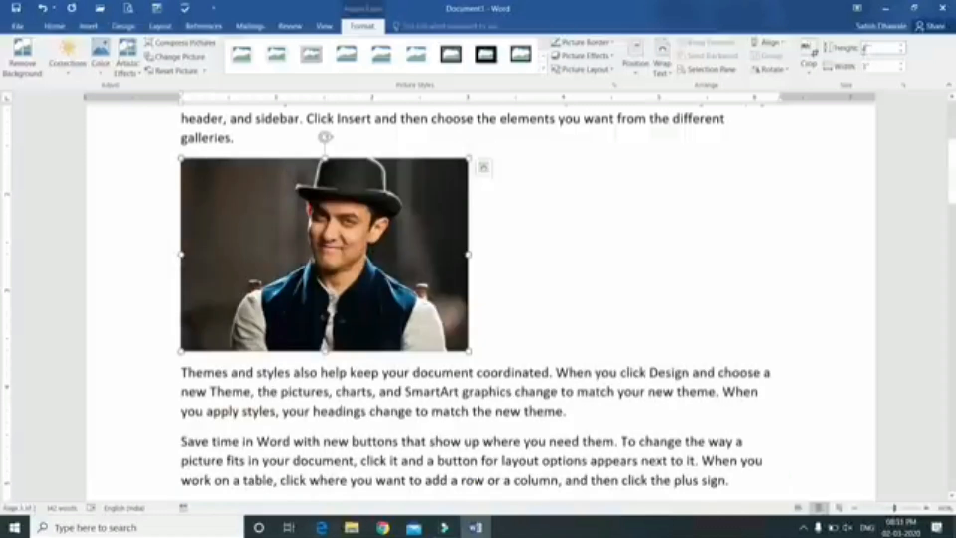
# - Try cropping the right side of the picture to a width of about 1.55", undo it, and restore the full picture width
pyautogui.click(812, 52)
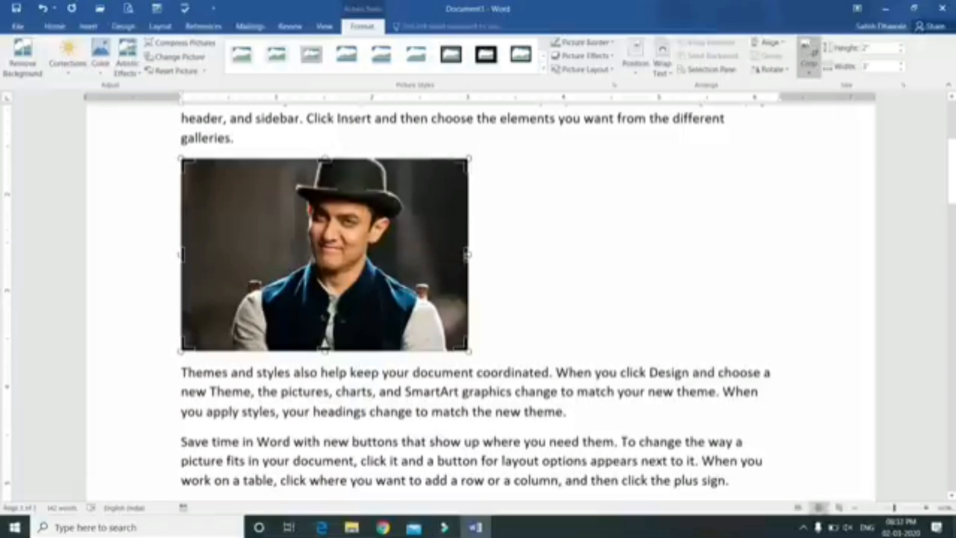
pyautogui.moveTo(467, 255); pyautogui.dragTo(330, 253)
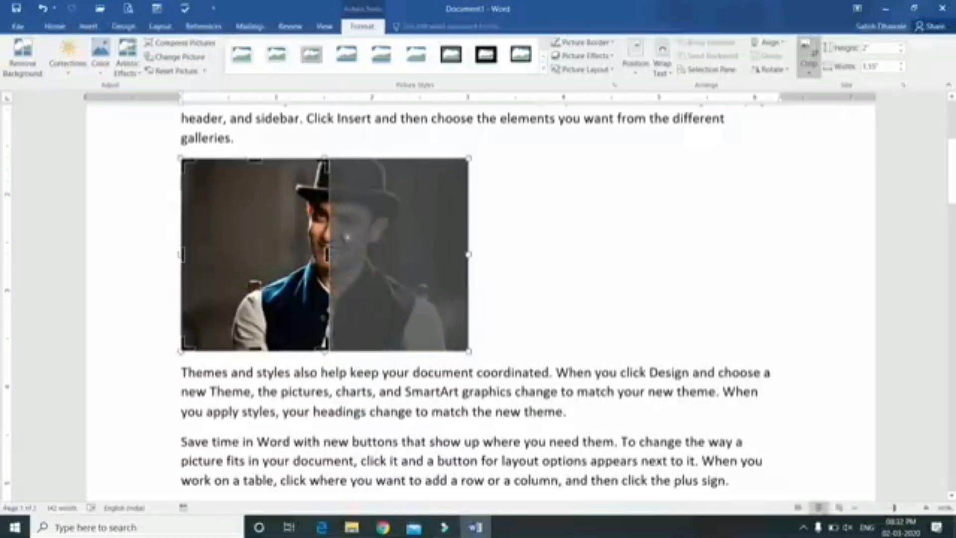
pyautogui.click(543, 212)
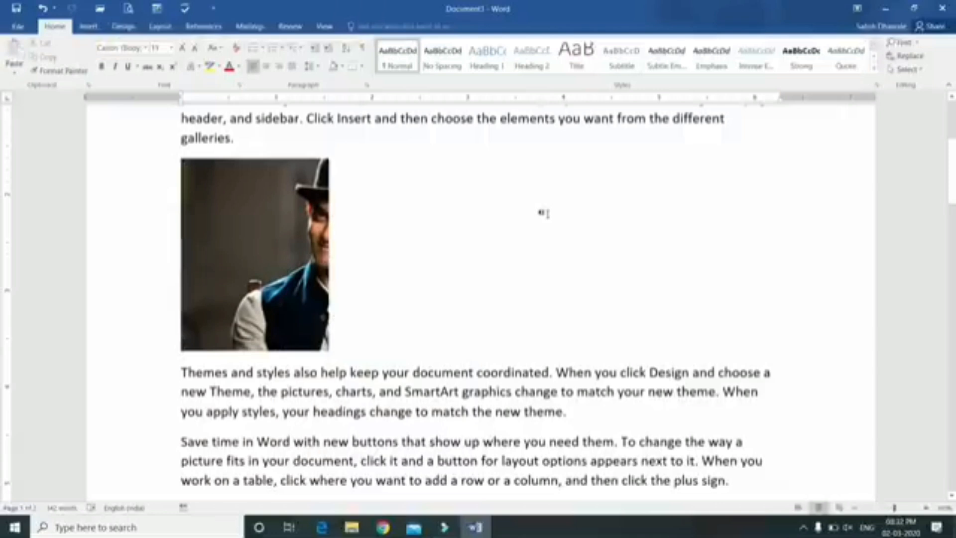
pyautogui.hotkey('ctrl', 'z')
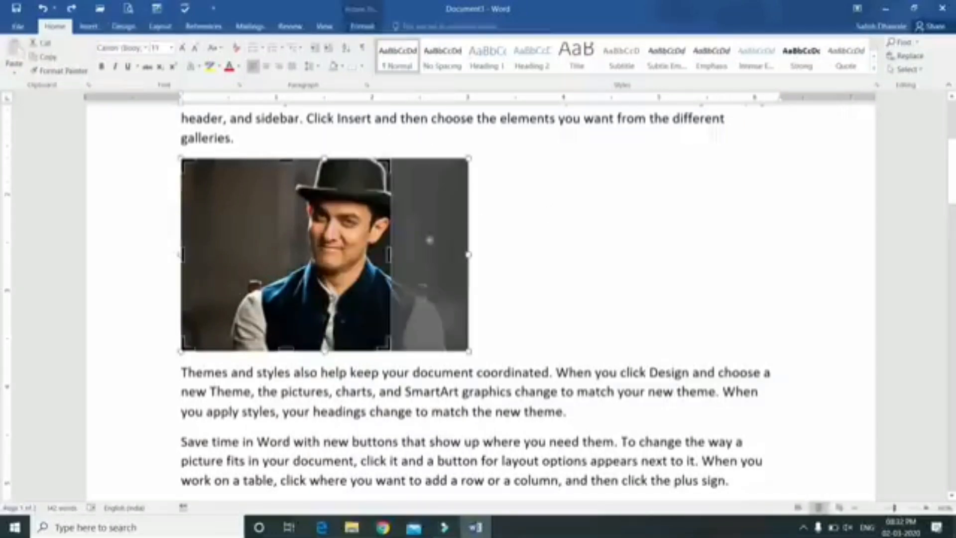
pyautogui.moveTo(390, 254); pyautogui.dragTo(467, 252)
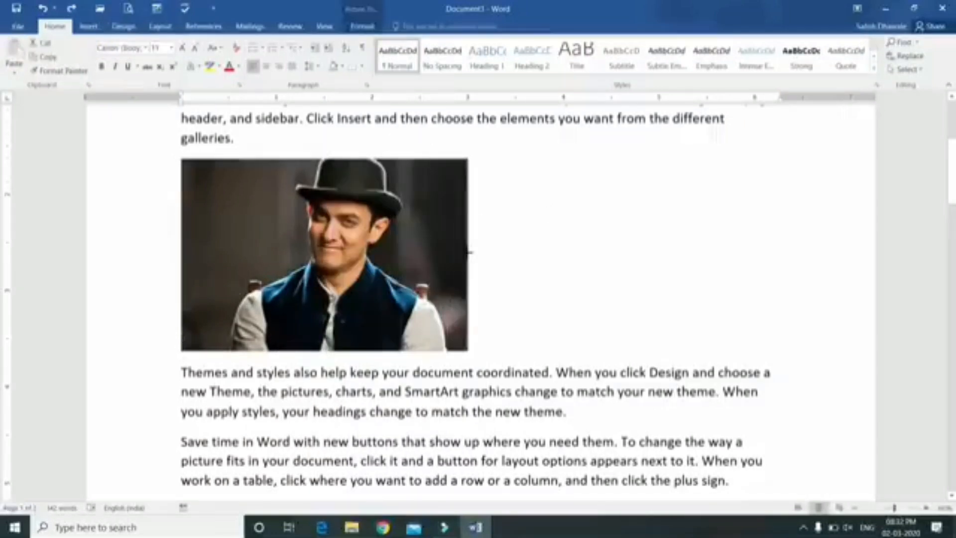
# - Crop away the left half of the picture, leaving it about 1.44" wide
pyautogui.moveTo(182, 253); pyautogui.dragTo(329, 253)
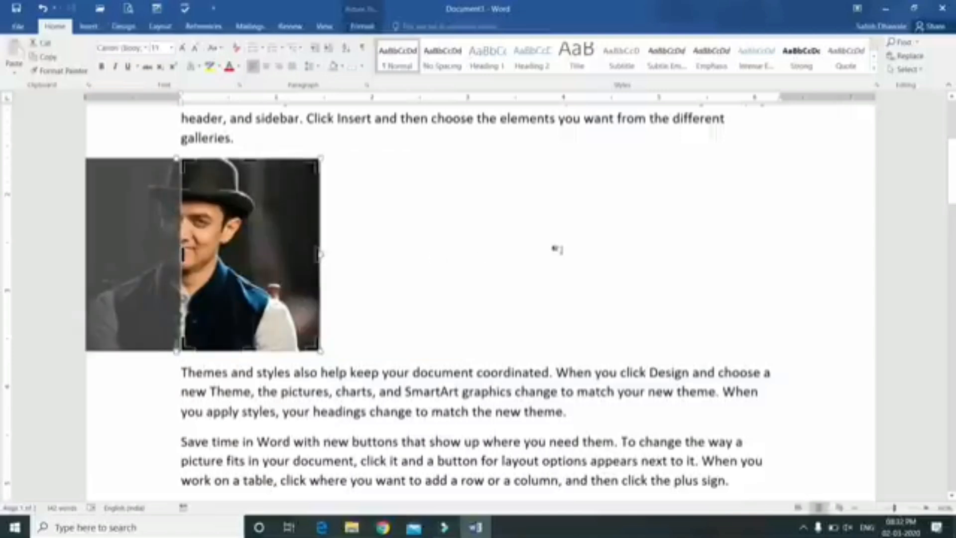
pyautogui.click(550, 249)
pyautogui.click(298, 240)
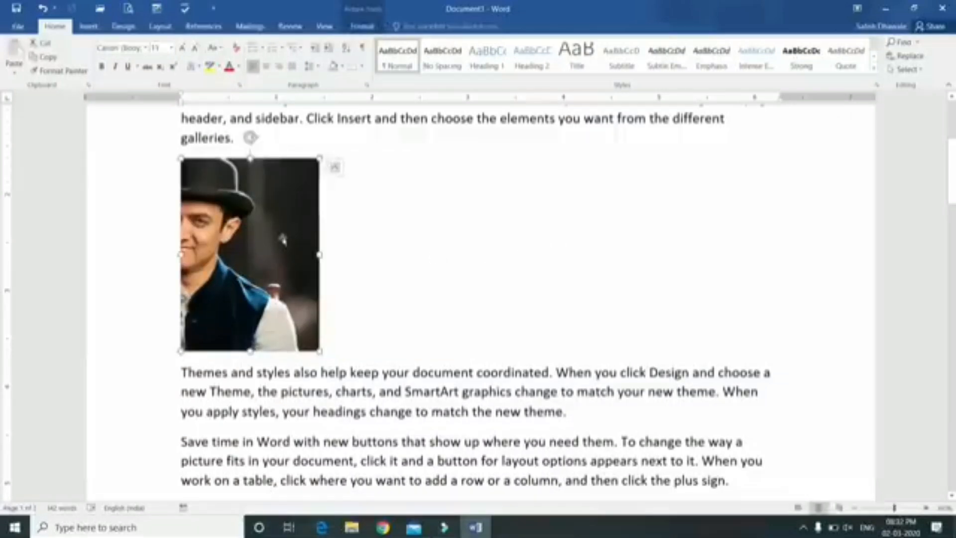
pyautogui.click(361, 241)
pyautogui.click(313, 239)
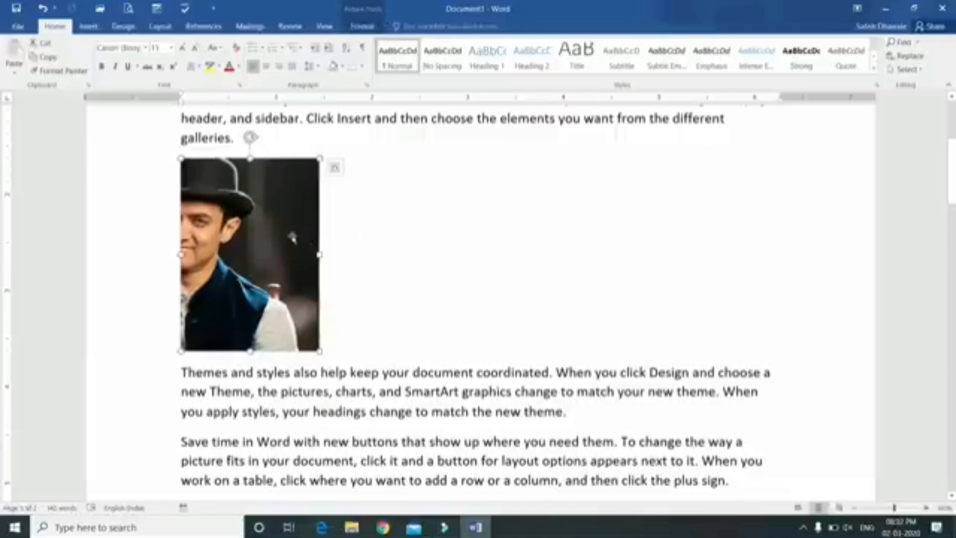
pyautogui.click(391, 244)
pyautogui.click(305, 241)
pyautogui.click(451, 244)
# - Set the picture's text wrapping to Square and move it to the right side of the "Themes and styles" and "Save time" paragraphs
pyautogui.click(313, 239)
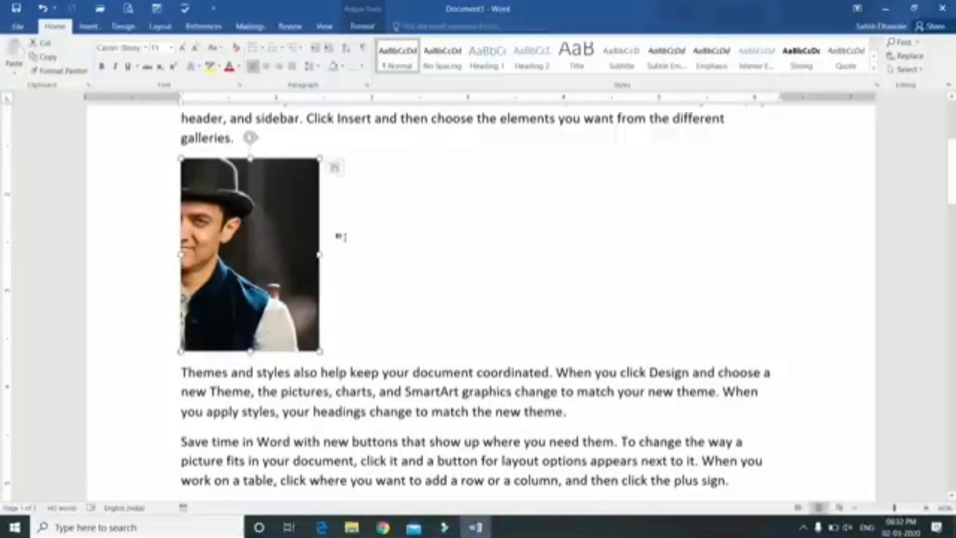
pyautogui.click(362, 28)
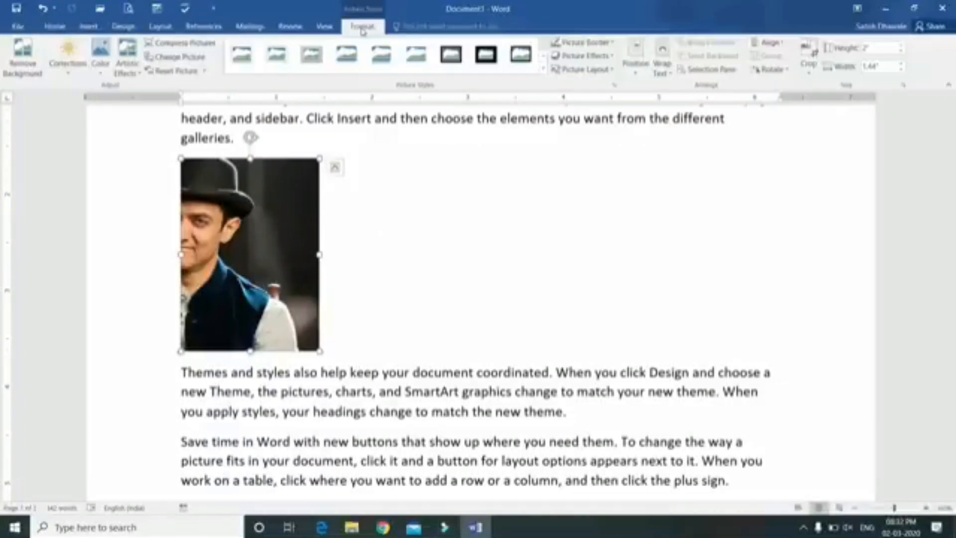
pyautogui.click(664, 72)
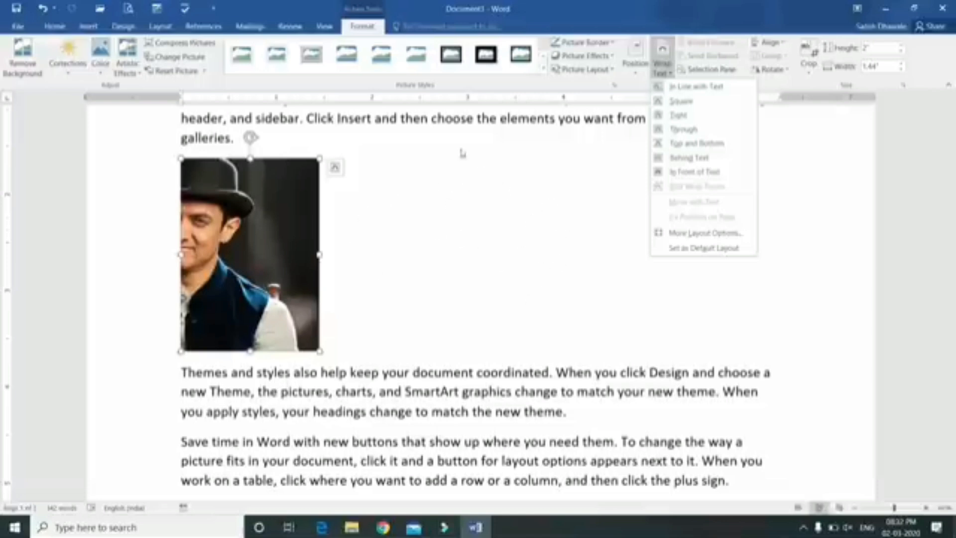
pyautogui.click(679, 101)
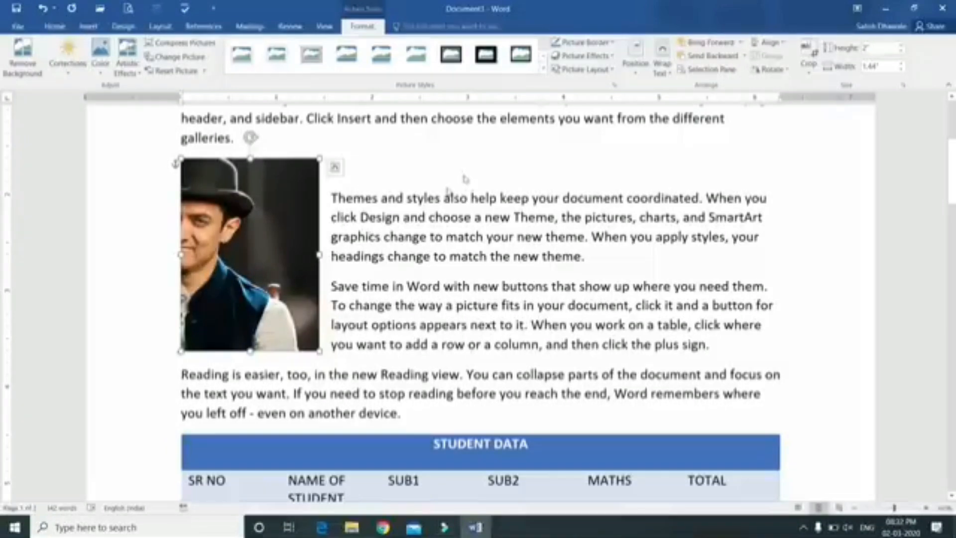
pyautogui.moveTo(298, 243); pyautogui.dragTo(594, 292)
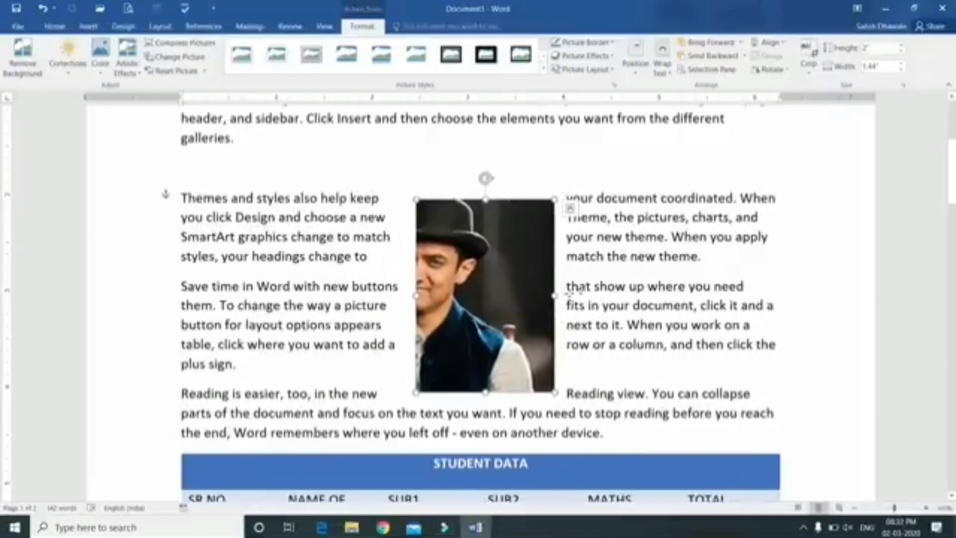
pyautogui.moveTo(484, 329); pyautogui.dragTo(656, 300)
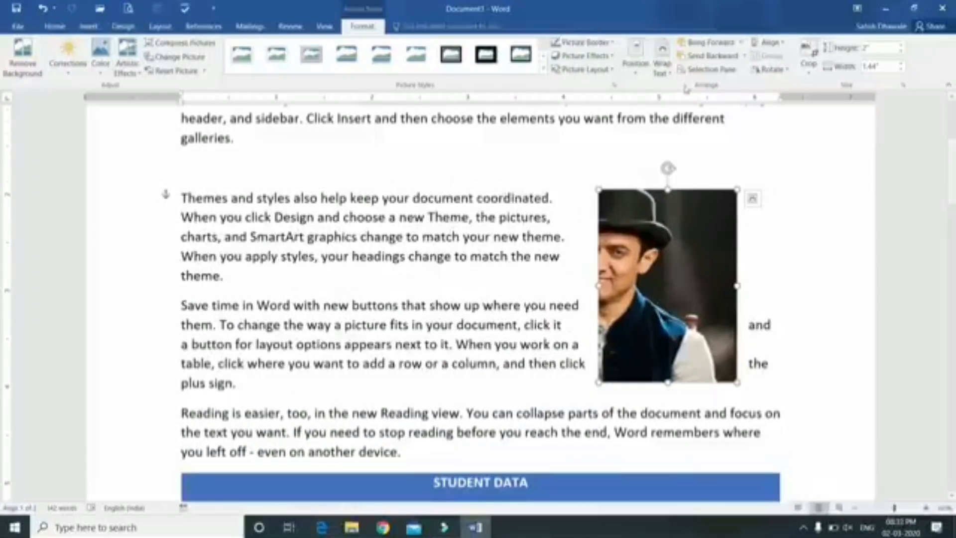
# - Edit the picture's wrap points, pulling the lower-left point far out into the text and returning it to the picture's corner
pyautogui.click(662, 65)
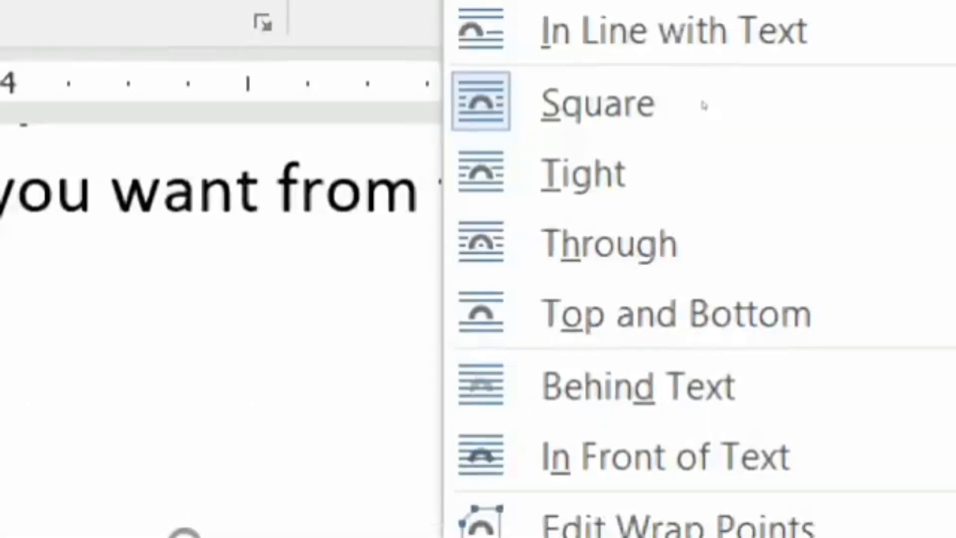
pyautogui.click(704, 105)
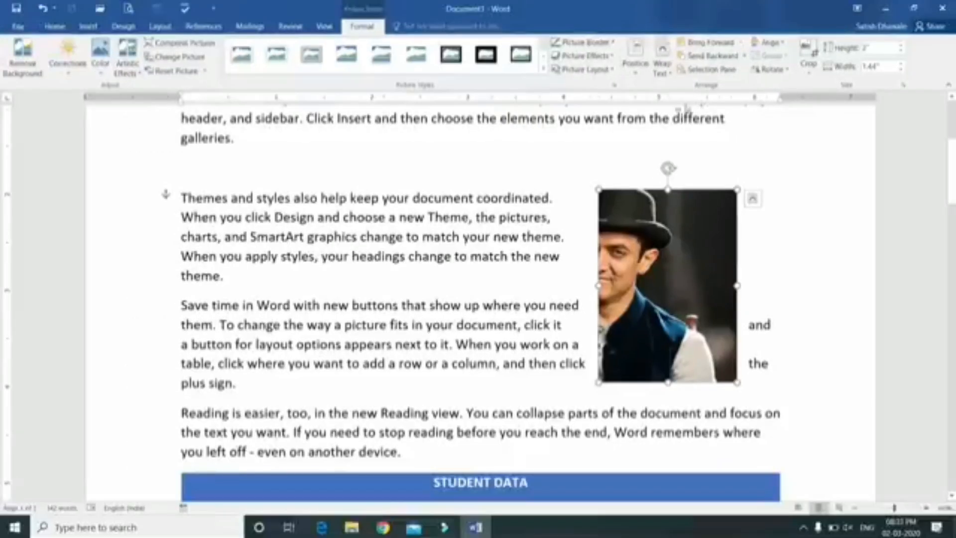
pyautogui.click(668, 73)
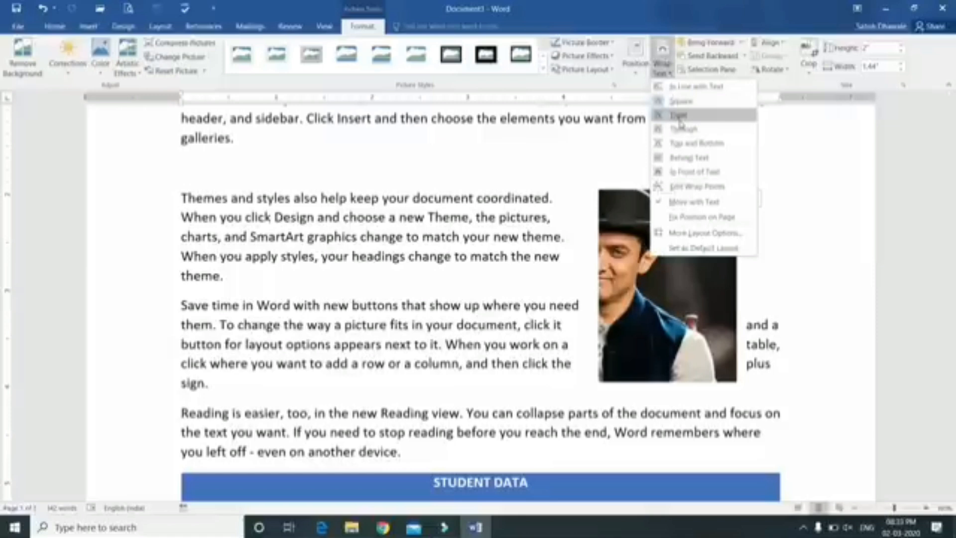
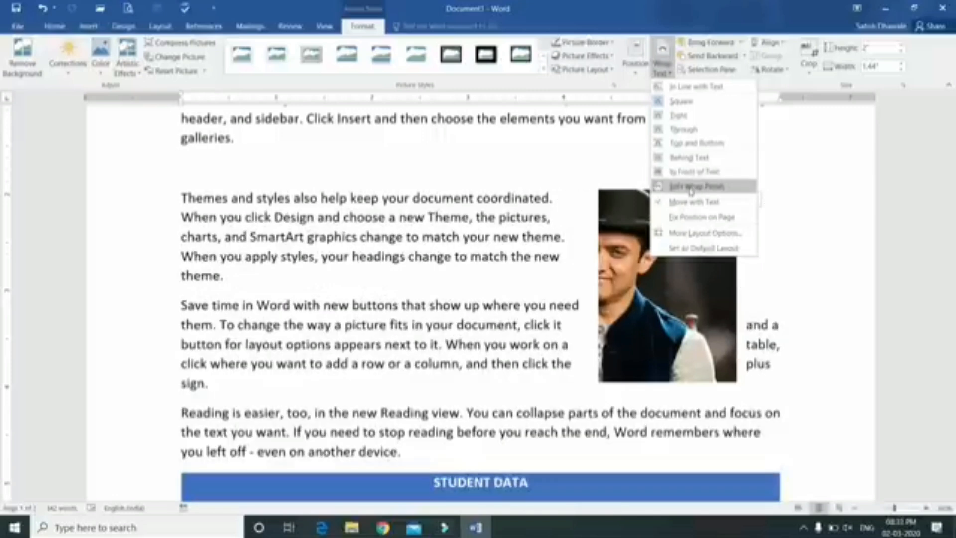
pyautogui.click(690, 187)
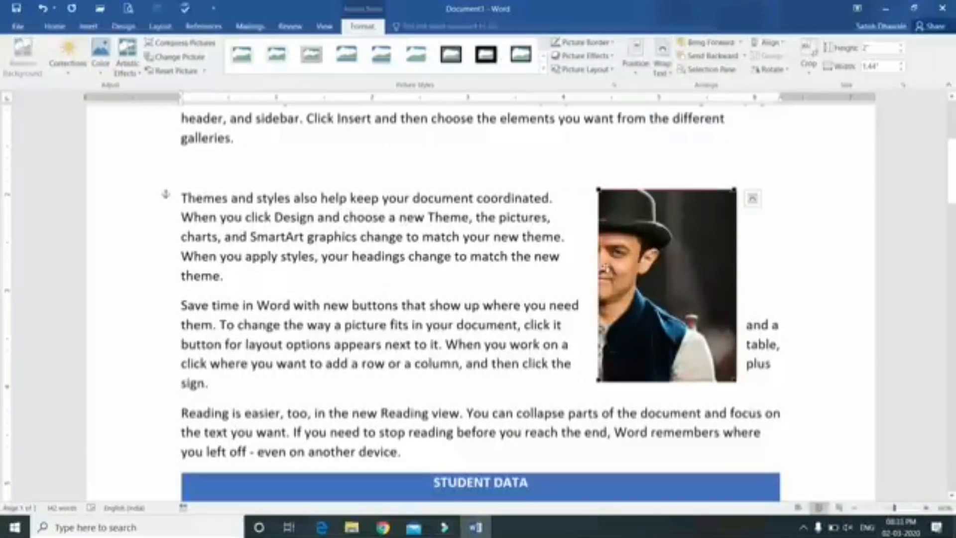
pyautogui.moveTo(598, 381); pyautogui.dragTo(480, 412)
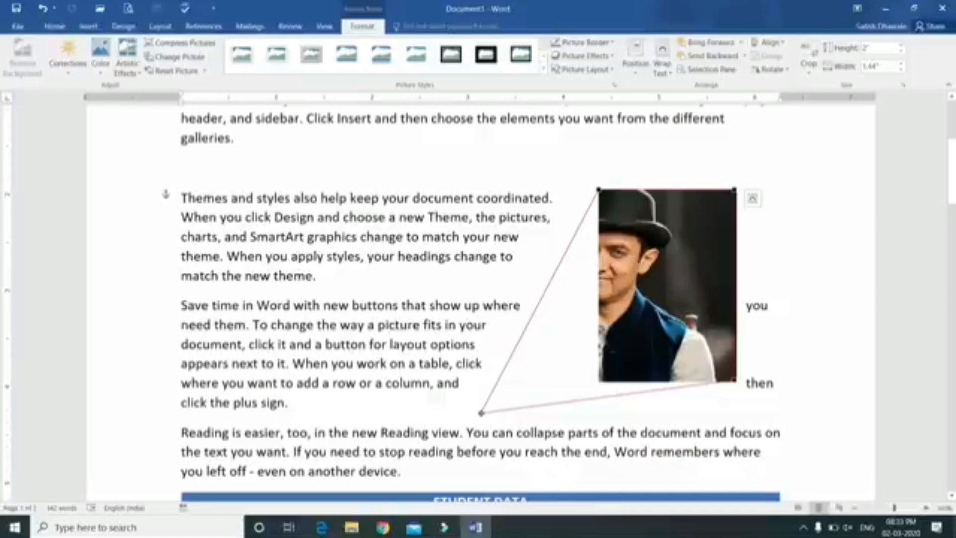
pyautogui.moveTo(481, 413); pyautogui.dragTo(380, 404)
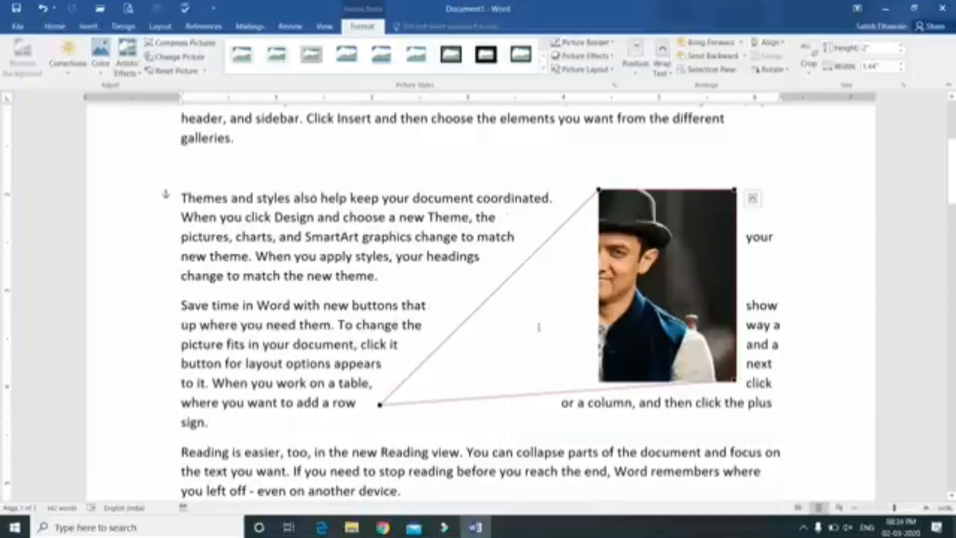
pyautogui.moveTo(379, 404); pyautogui.dragTo(336, 375)
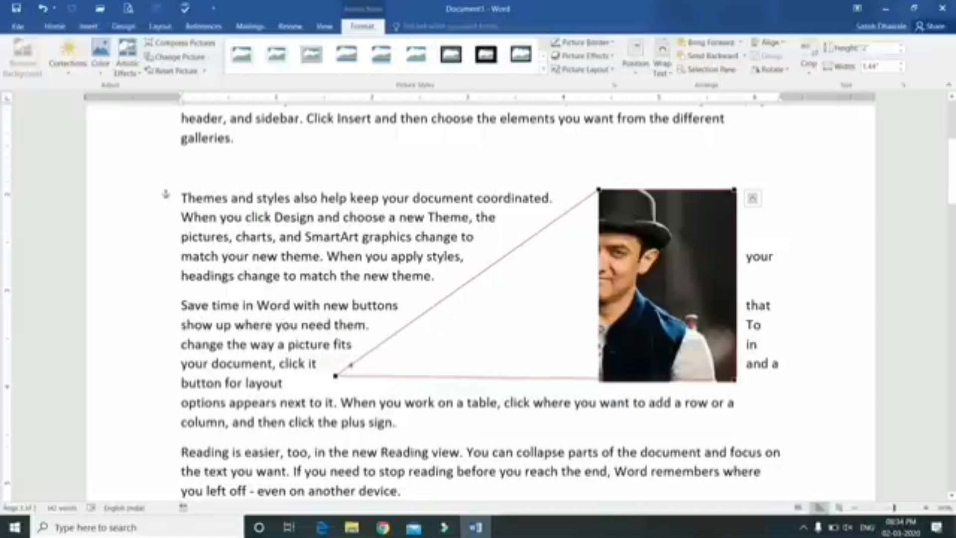
pyautogui.moveTo(351, 365); pyautogui.dragTo(598, 383)
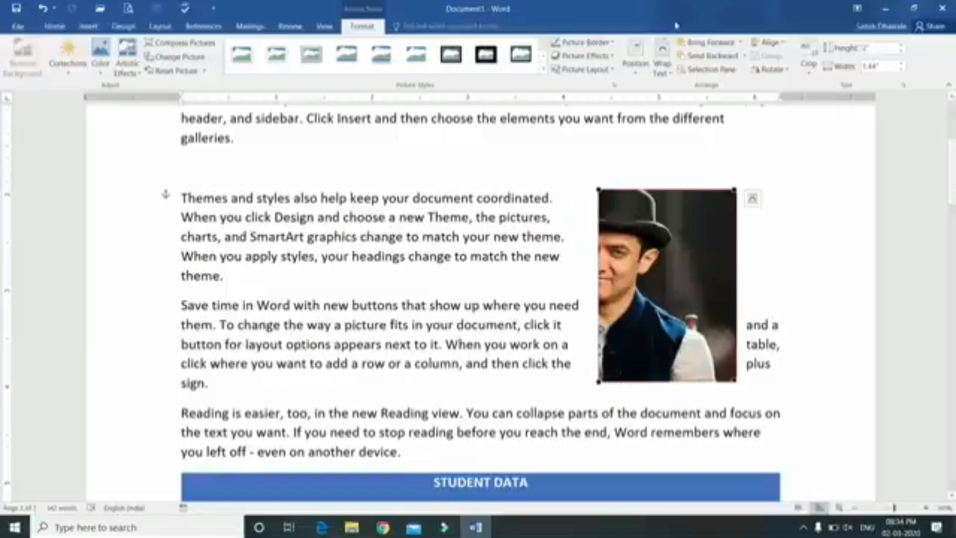
# - Set the picture's text wrapping to Square and move it slightly up and right, near the page's right margin
pyautogui.click(665, 62)
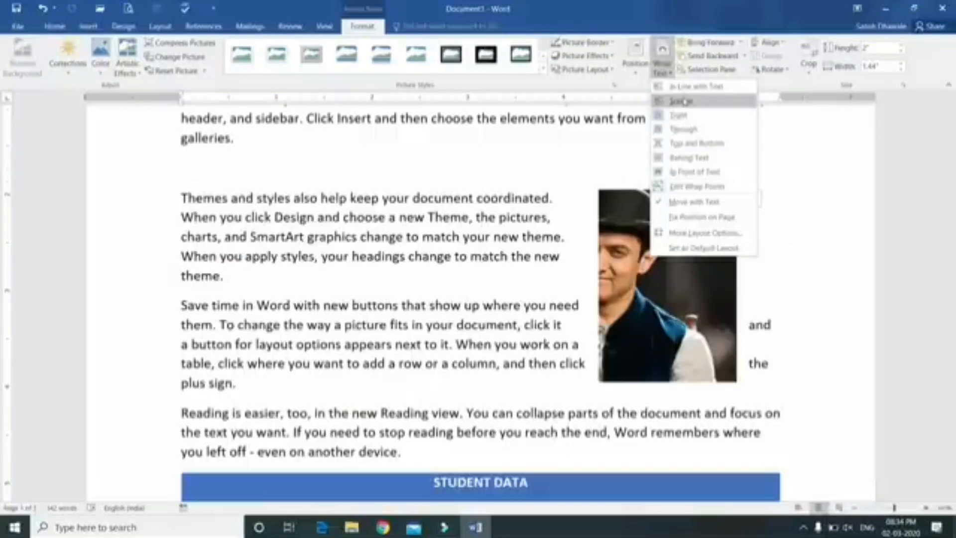
pyautogui.click(683, 101)
pyautogui.moveTo(664, 262); pyautogui.dragTo(686, 238)
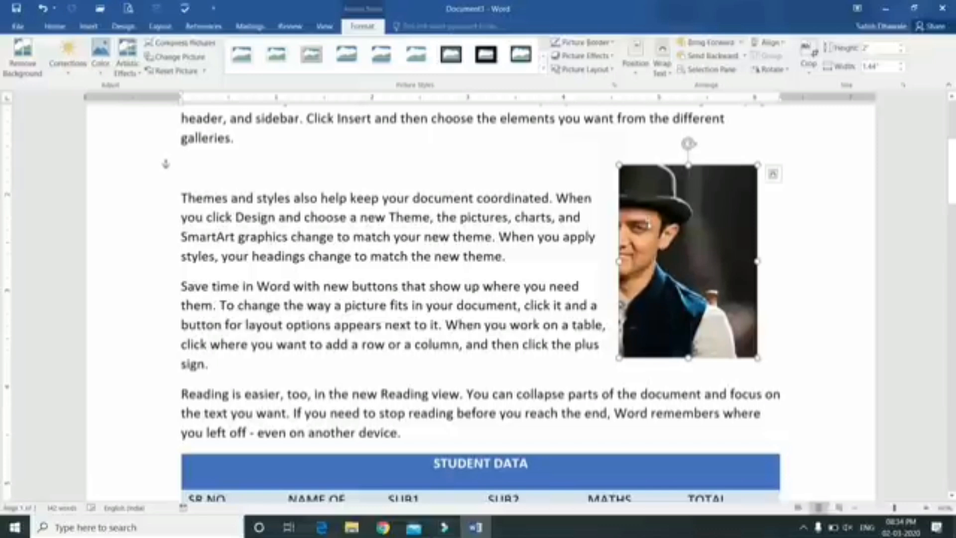
# - Duplicate the cropped picture and place the copy flush against the left edge of the original
pyautogui.hotkey('ctrl', 'v')
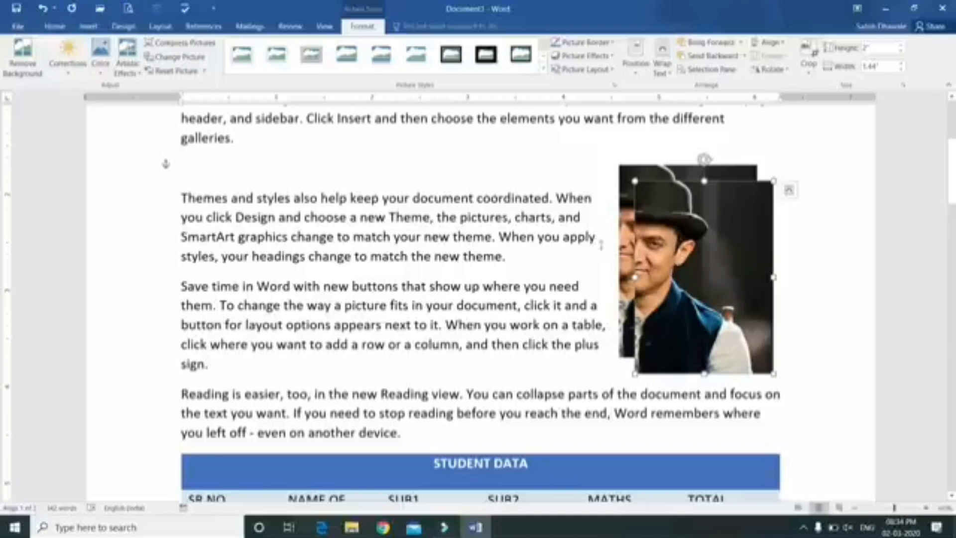
pyautogui.moveTo(690, 259); pyautogui.dragTo(550, 243)
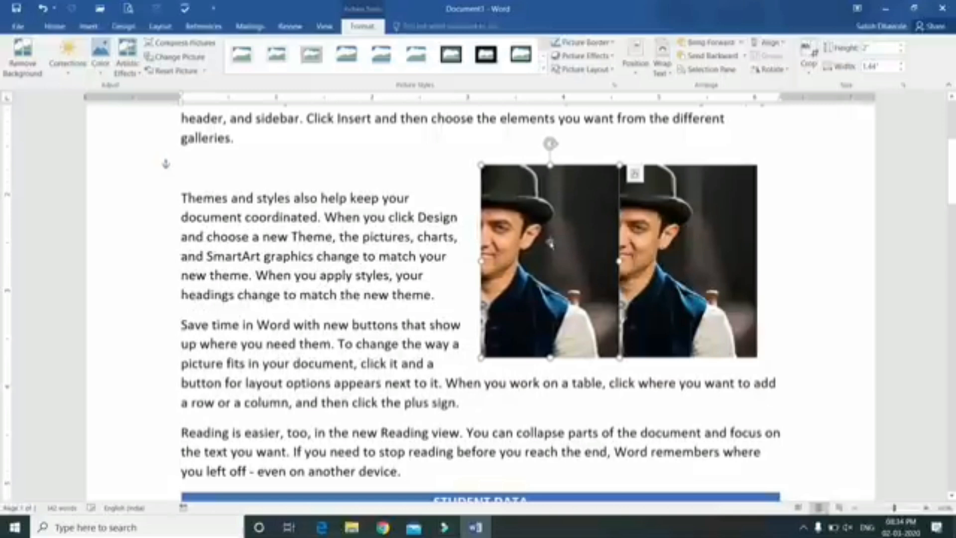
# - Flip the copied picture horizontally to mirror the original half, and deselect it
pyautogui.click(787, 70)
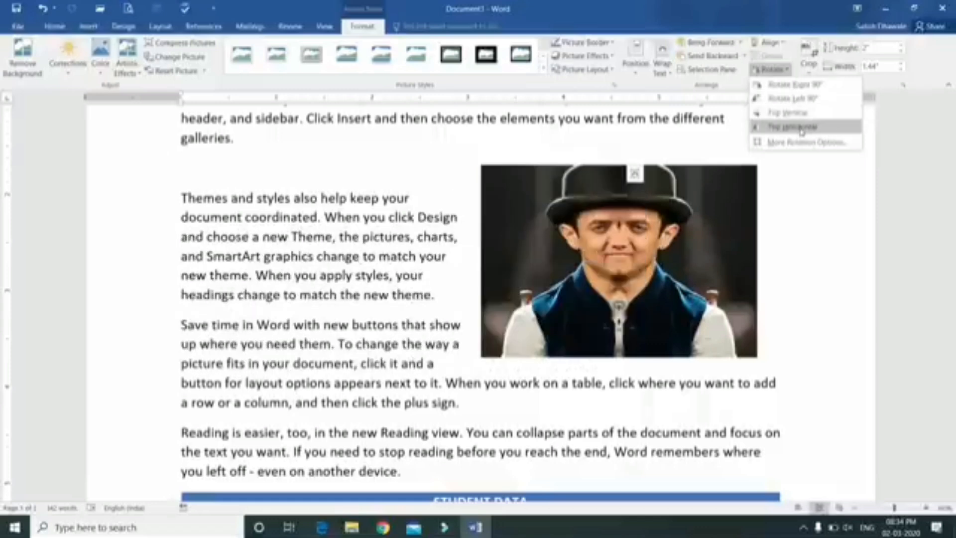
pyautogui.click(801, 130)
pyautogui.click(791, 204)
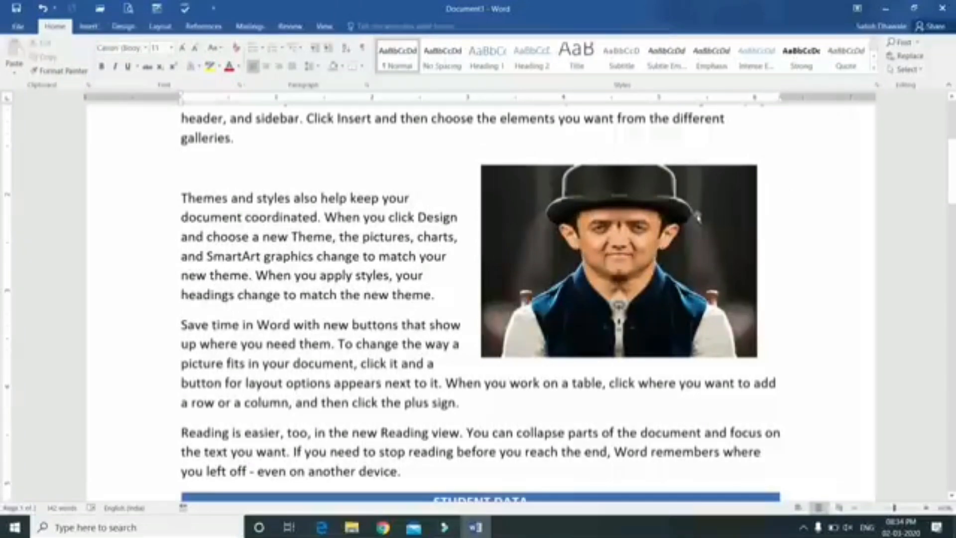
pyautogui.moveTo(581, 237)
pyautogui.mouseDown()
pyautogui.moveTo(568, 235)
pyautogui.moveTo(581, 235)
pyautogui.mouseUp()
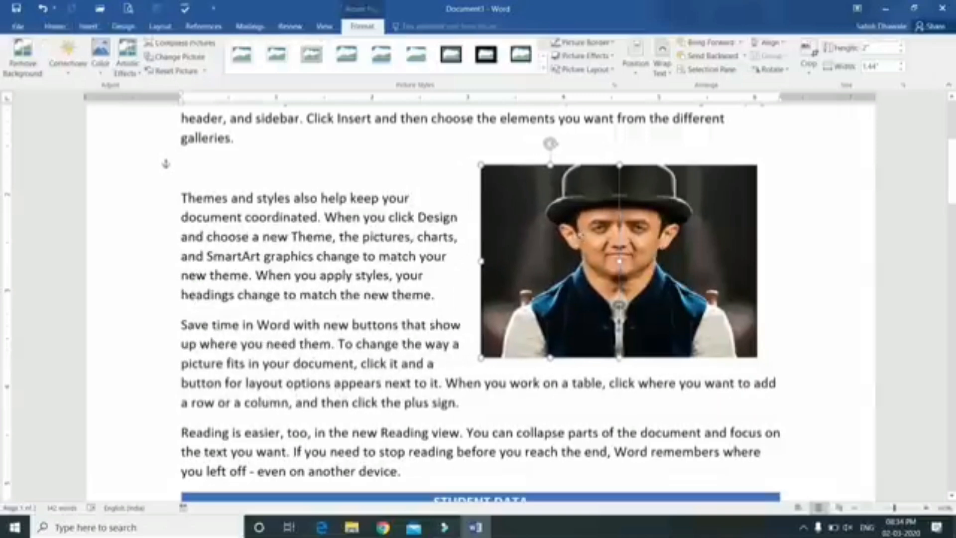
pyautogui.click(766, 240)
pyautogui.click(697, 240)
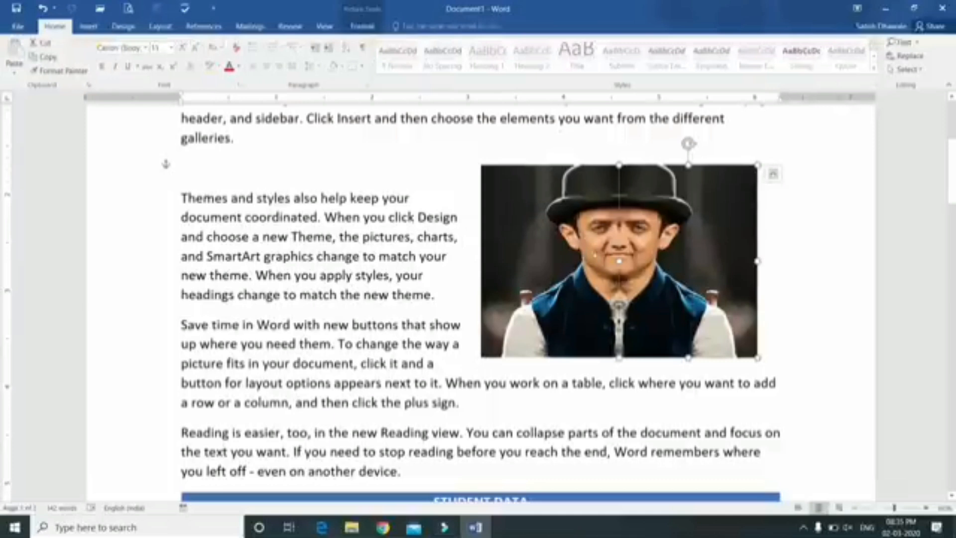
pyautogui.click(594, 254)
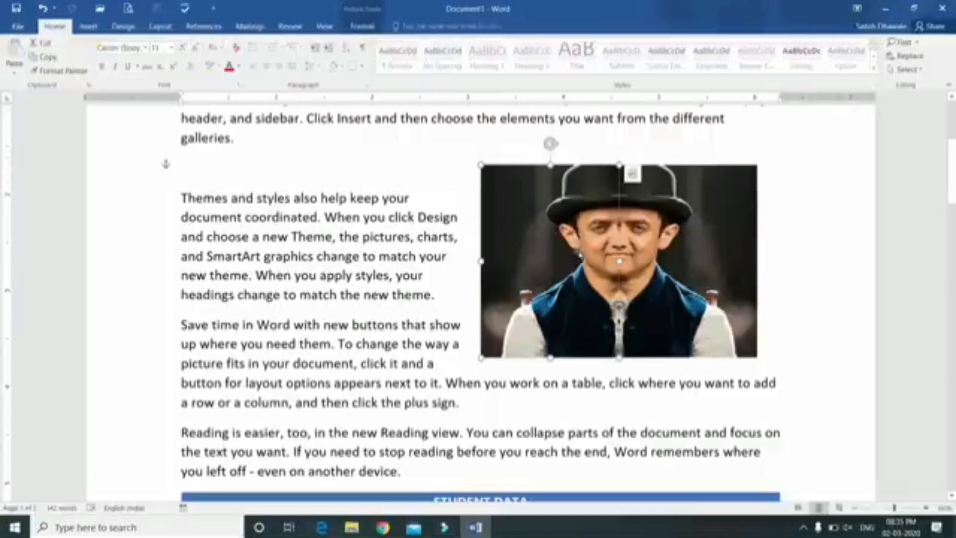
pyautogui.click(367, 28)
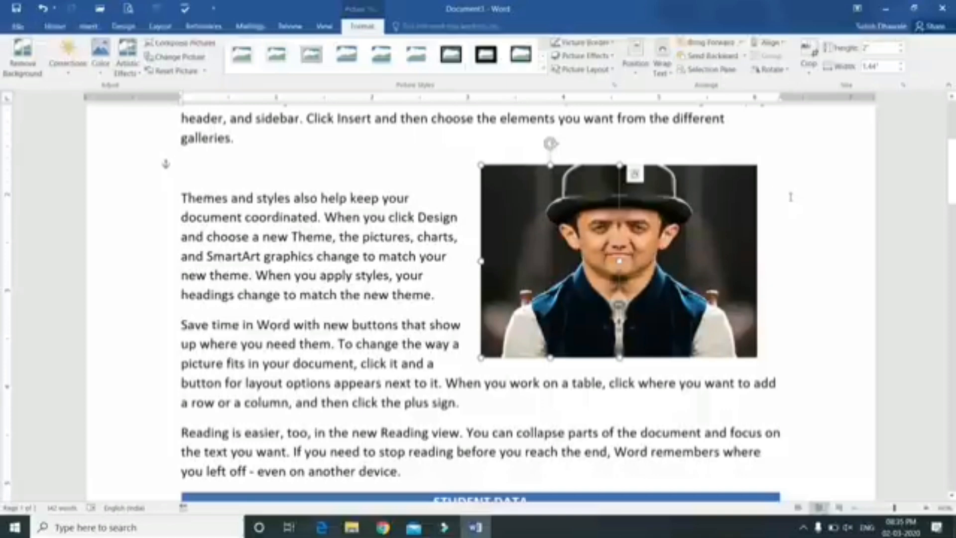
pyautogui.click(345, 256)
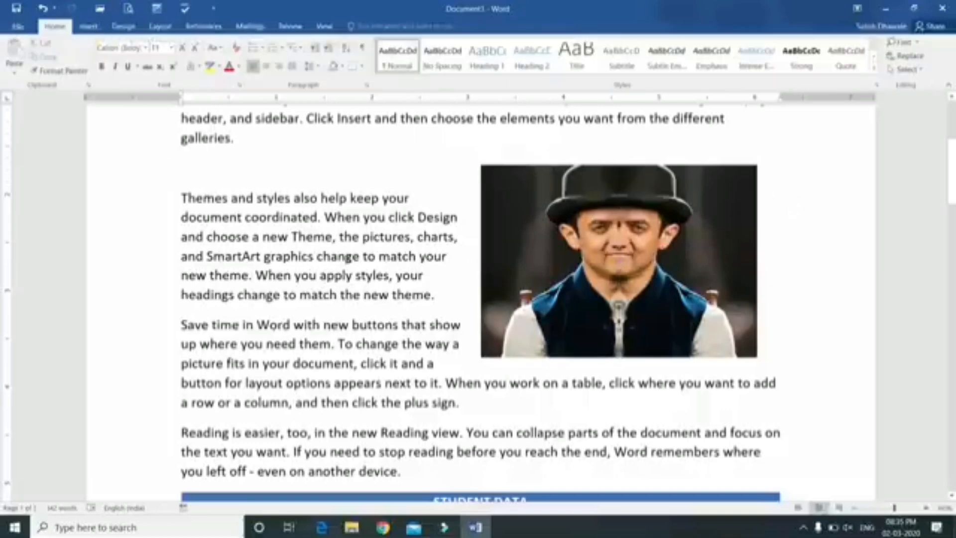
pyautogui.scroll(-7, 347, 259)
pyautogui.scroll(8, 347, 258)
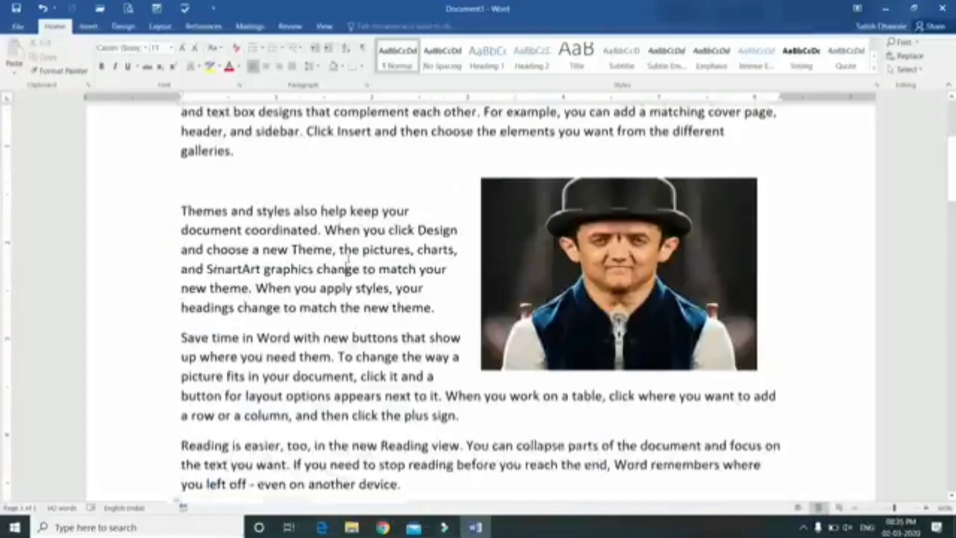
# - Select everything in the document and delete it, leaving a blank page
pyautogui.scroll(4, 347, 259)
pyautogui.click(183, 219)
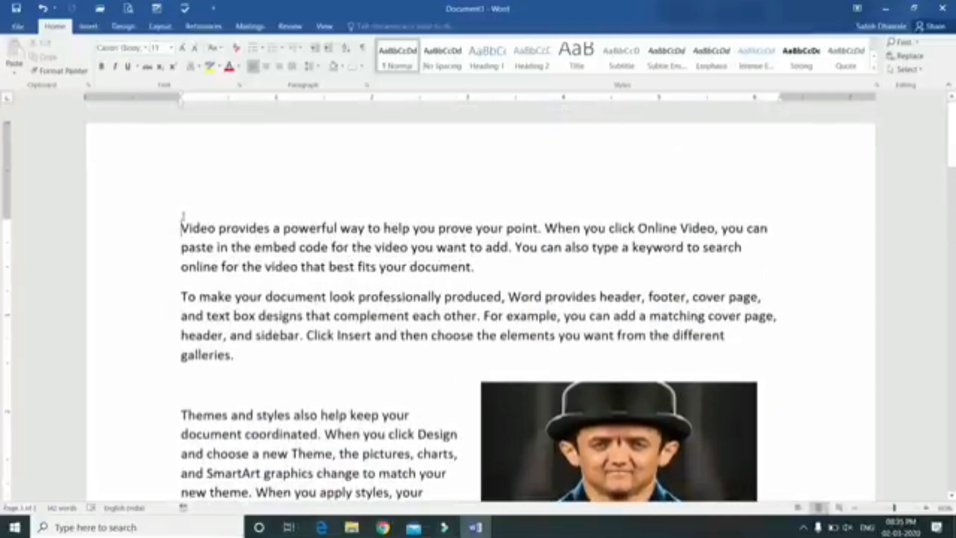
pyautogui.hotkey('ctrl', 'a')
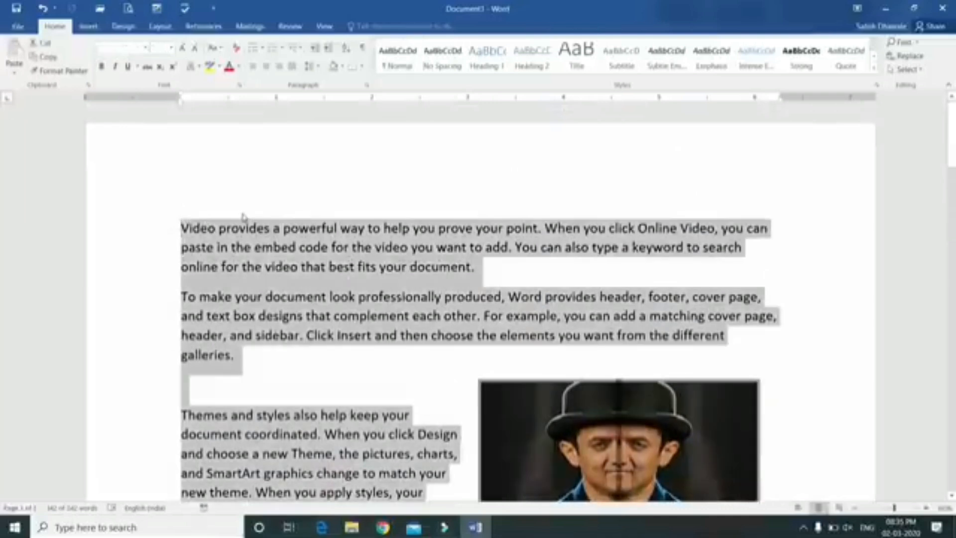
pyautogui.press('Delete')
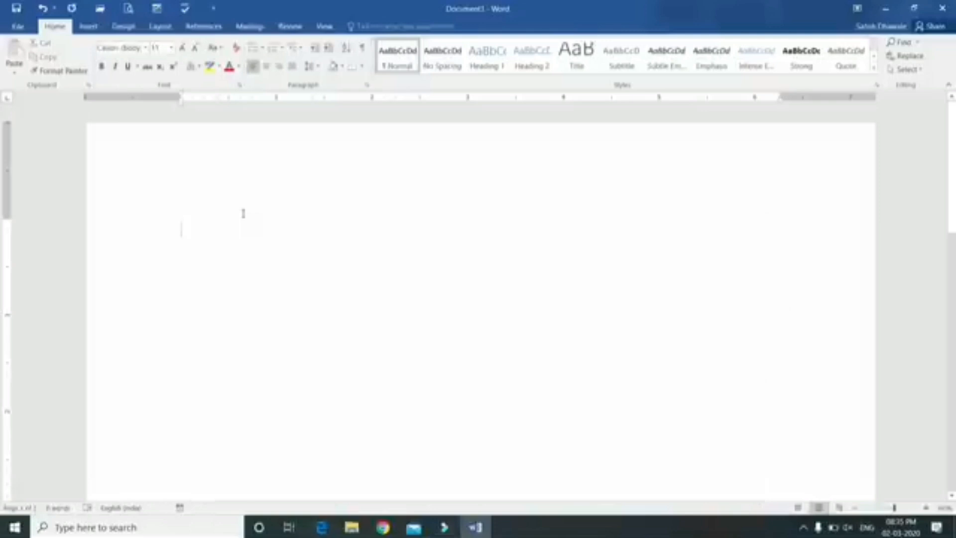
# - Insert the Aishwarya_Rai picture on the blank page and set its height to 4 inches
pyautogui.click(88, 26)
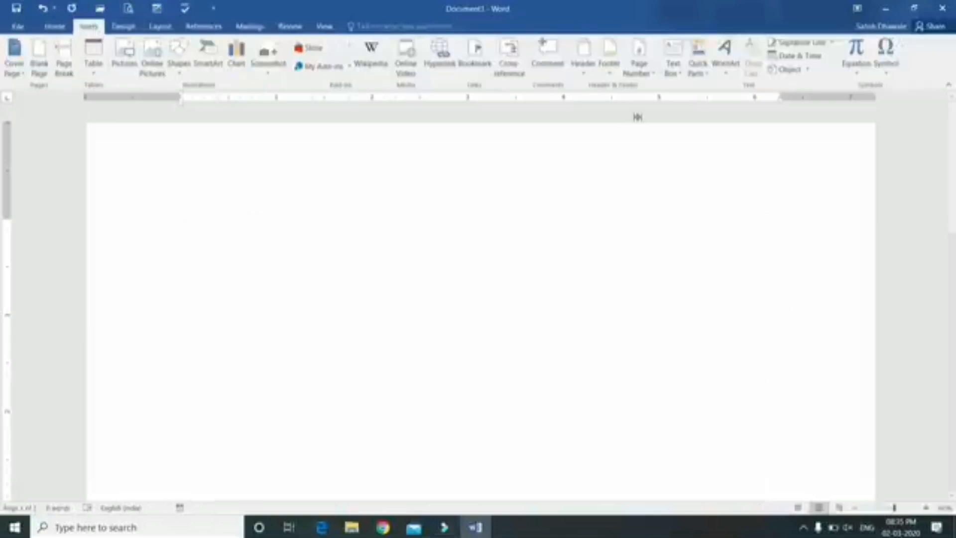
pyautogui.click(124, 55)
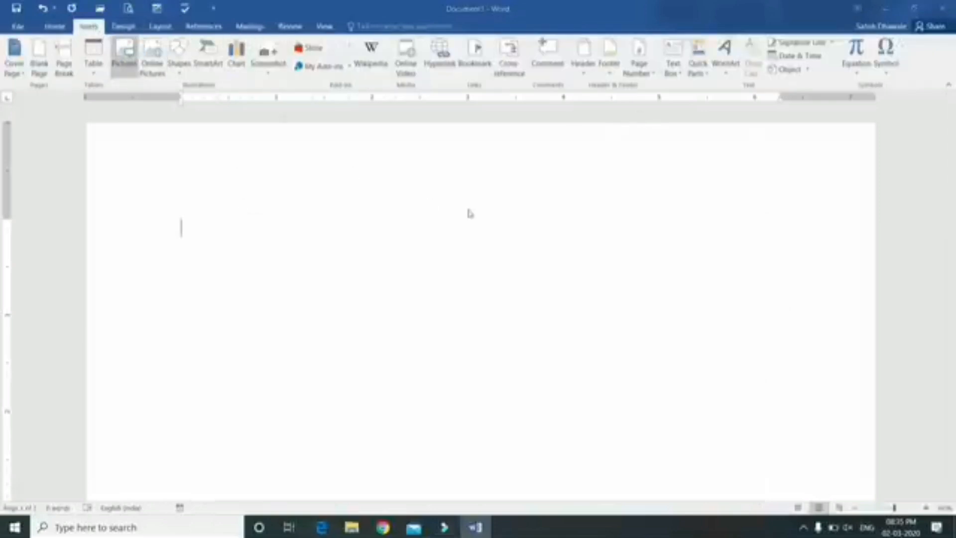
pyautogui.click(403, 204)
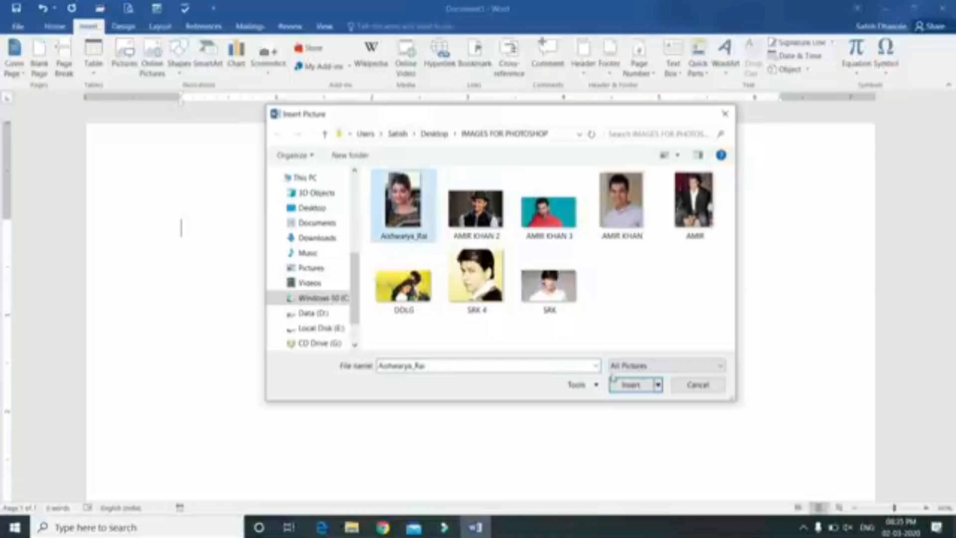
pyautogui.click(627, 384)
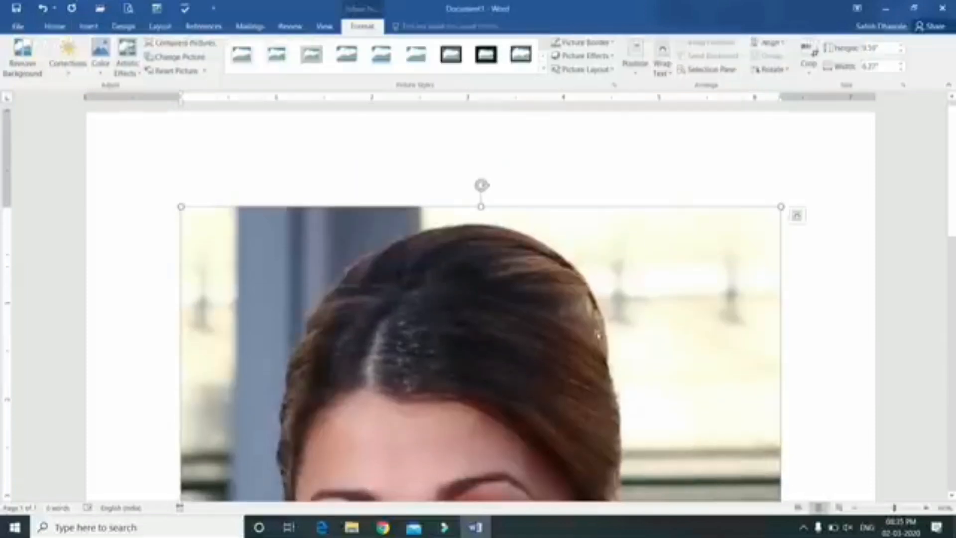
pyautogui.click(877, 48)
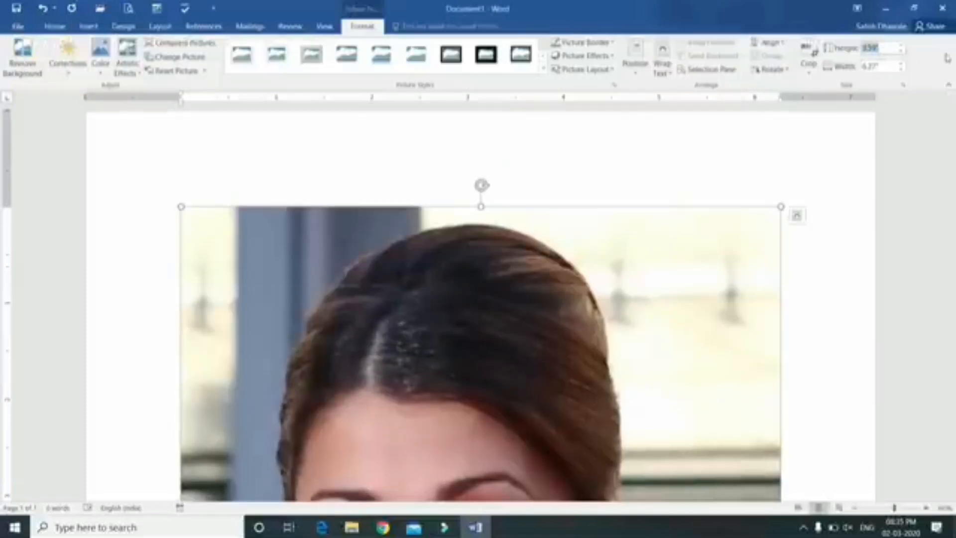
pyautogui.write('4')
pyautogui.press('Return')
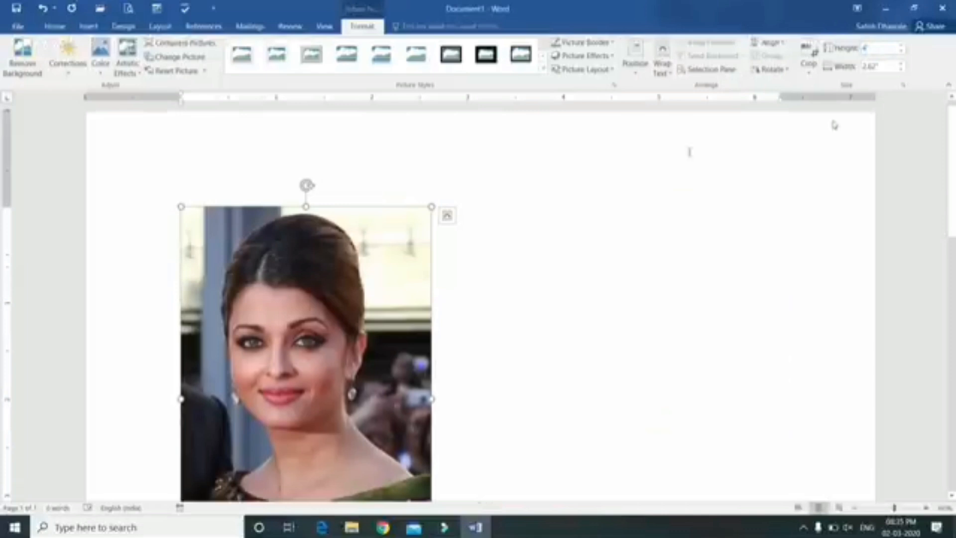
# - Set the portrait's text wrapping to Square and shrink it to about 2.98 by 1.95 inches near the page's upper-left margin
pyautogui.scroll(-2, 431, 243)
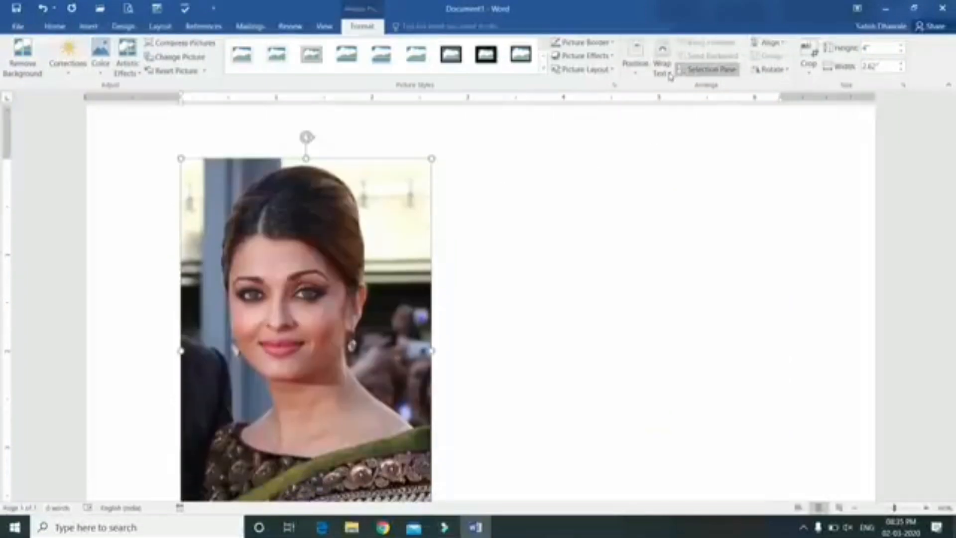
pyautogui.click(707, 69)
pyautogui.click(669, 75)
pyautogui.click(706, 71)
pyautogui.click(666, 72)
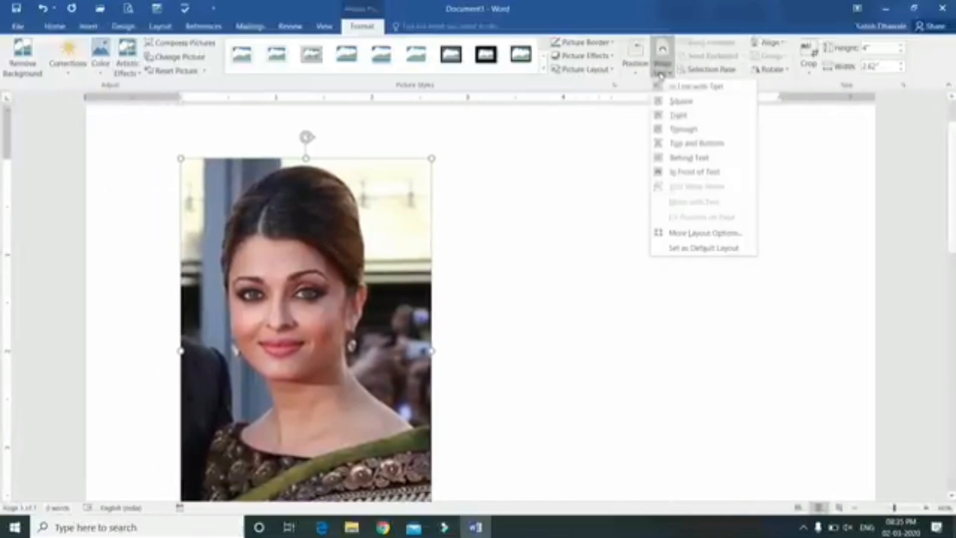
pyautogui.click(670, 102)
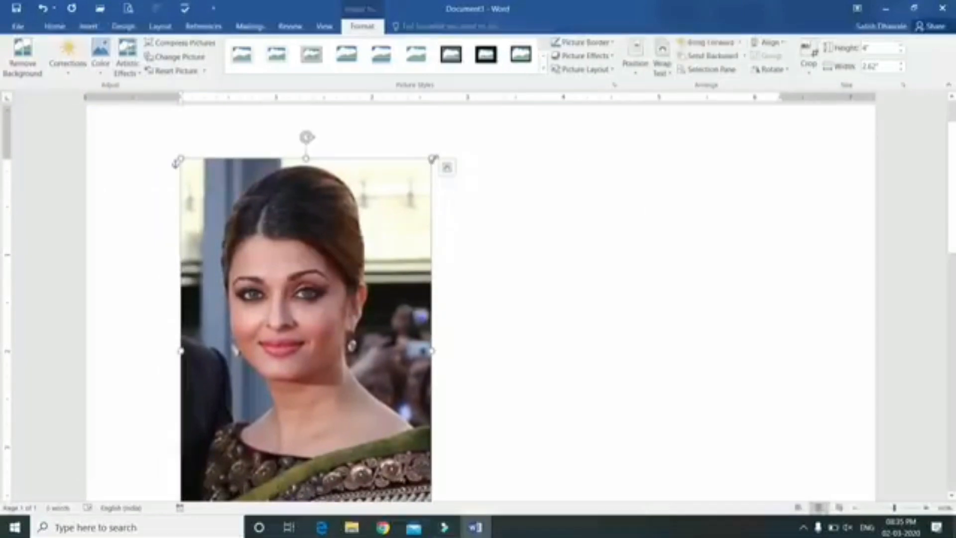
pyautogui.moveTo(374, 235); pyautogui.dragTo(367, 256)
pyautogui.moveTo(311, 367); pyautogui.dragTo(320, 275)
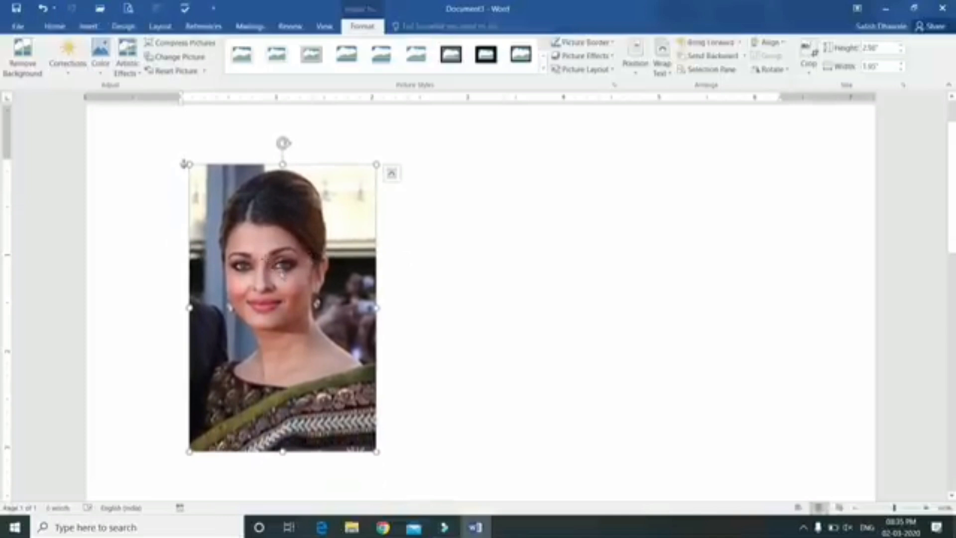
# - Insert the DDLG picture, set its text wrapping to Square and move it over the upper part of the portrait
pyautogui.click(88, 26)
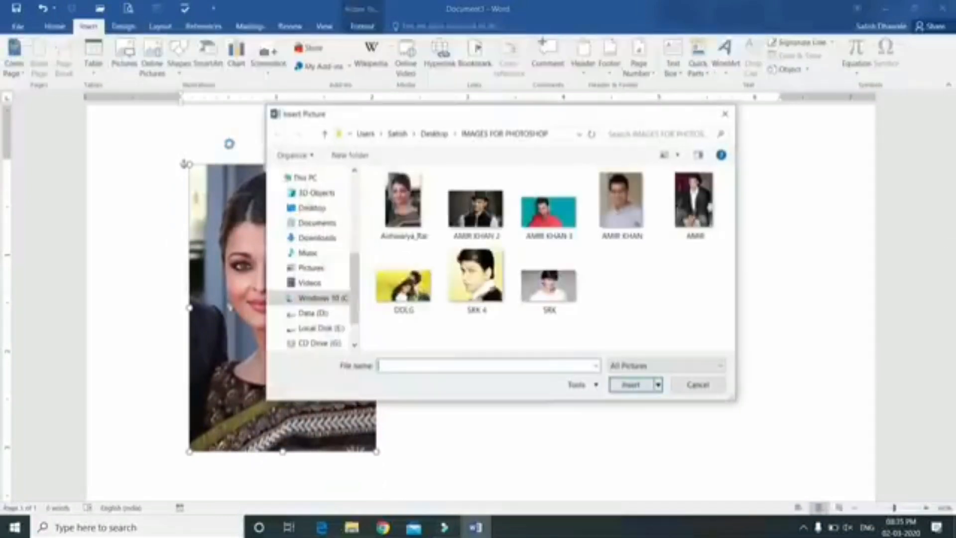
pyautogui.click(404, 286)
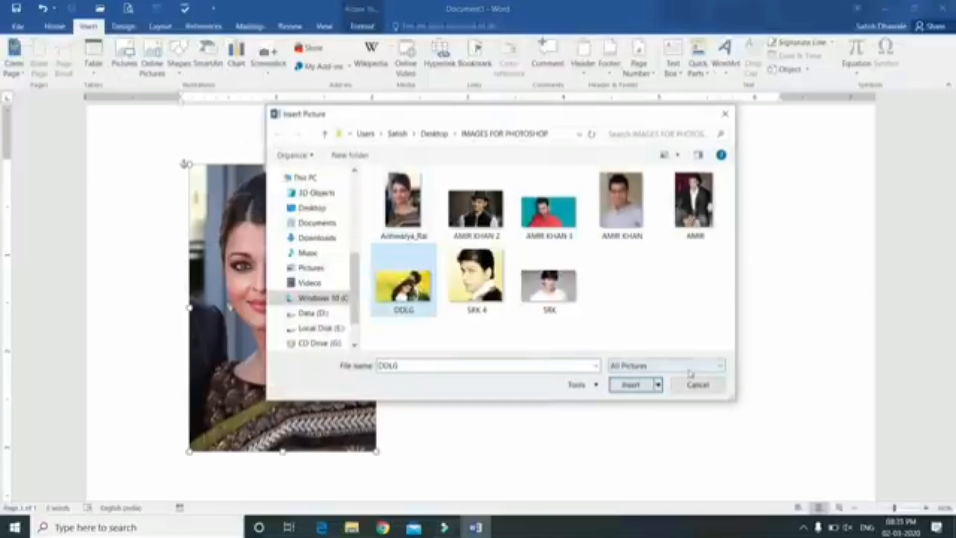
pyautogui.click(639, 388)
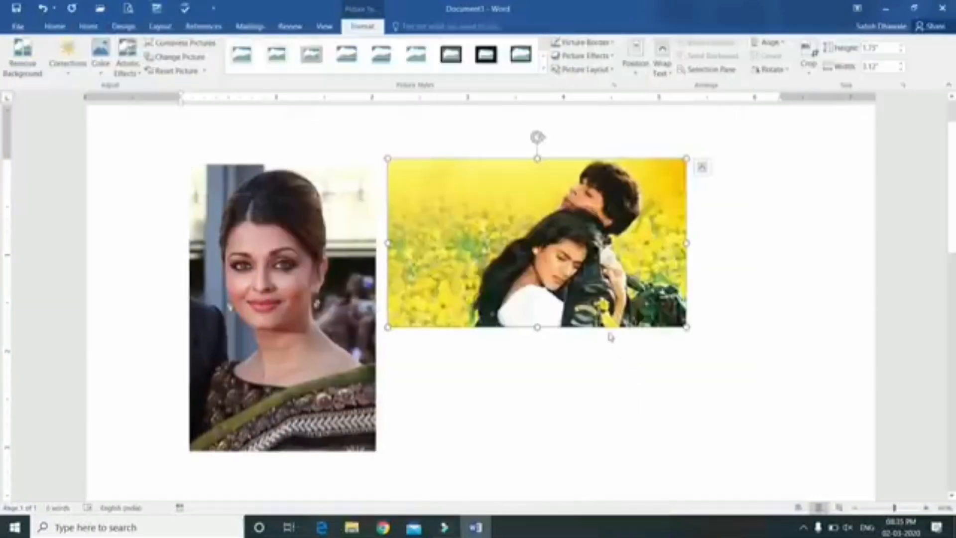
pyautogui.click(662, 62)
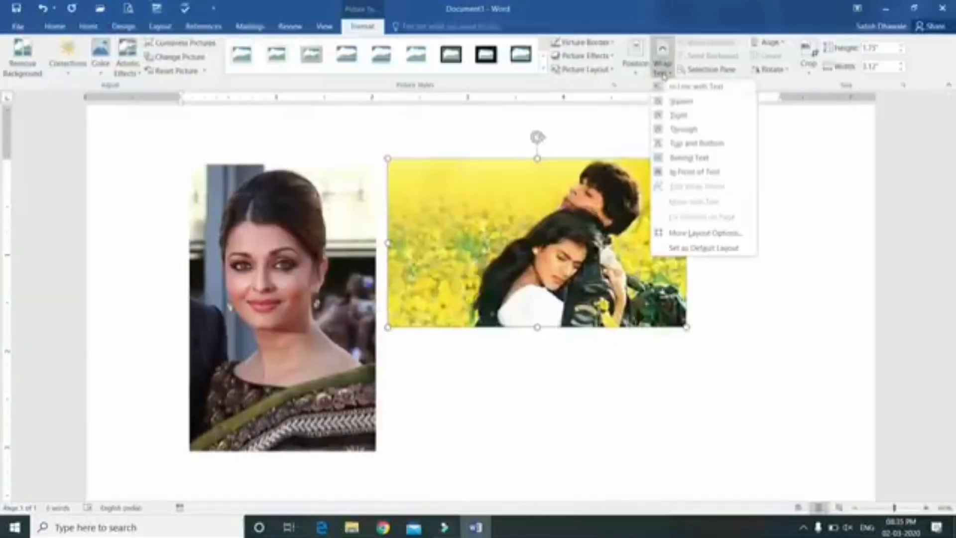
pyautogui.click(678, 100)
pyautogui.moveTo(651, 260); pyautogui.dragTo(424, 254)
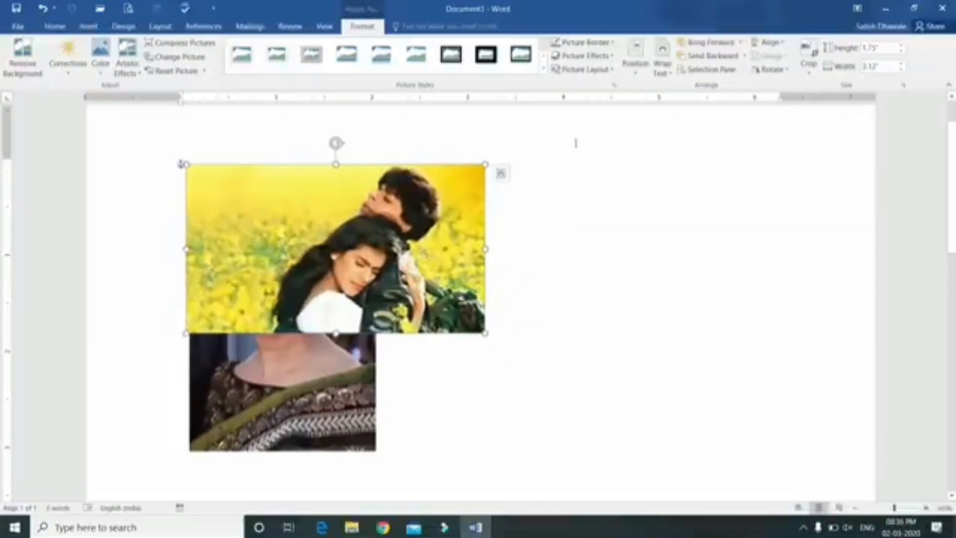
# - Alternate the DDLG picture between behind and in front of the portrait, ending with it sent backward
pyautogui.click(683, 58)
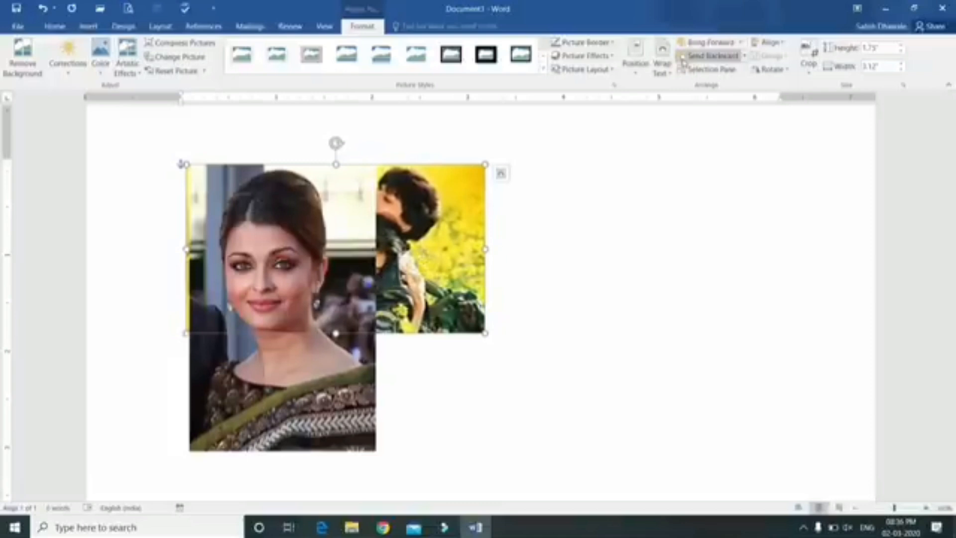
pyautogui.click(707, 43)
pyautogui.click(707, 56)
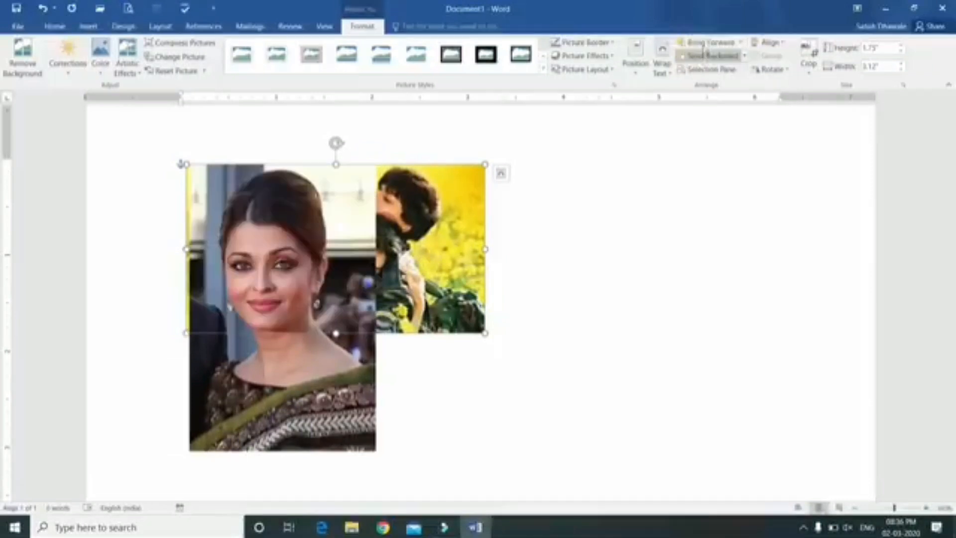
pyautogui.click(707, 43)
pyautogui.click(707, 56)
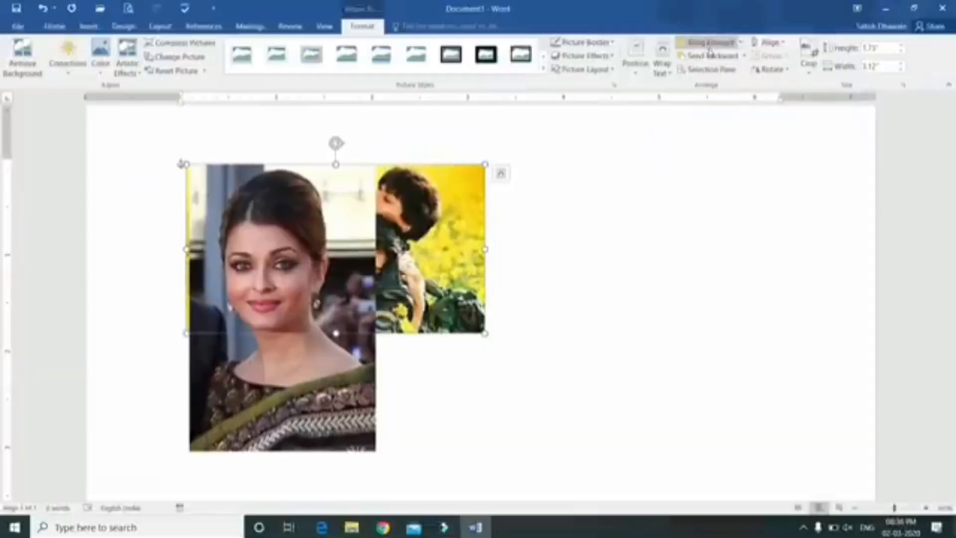
# - Show the Selection pane and use it to hide and show Picture 5 and Picture 4 individually
pyautogui.click(715, 69)
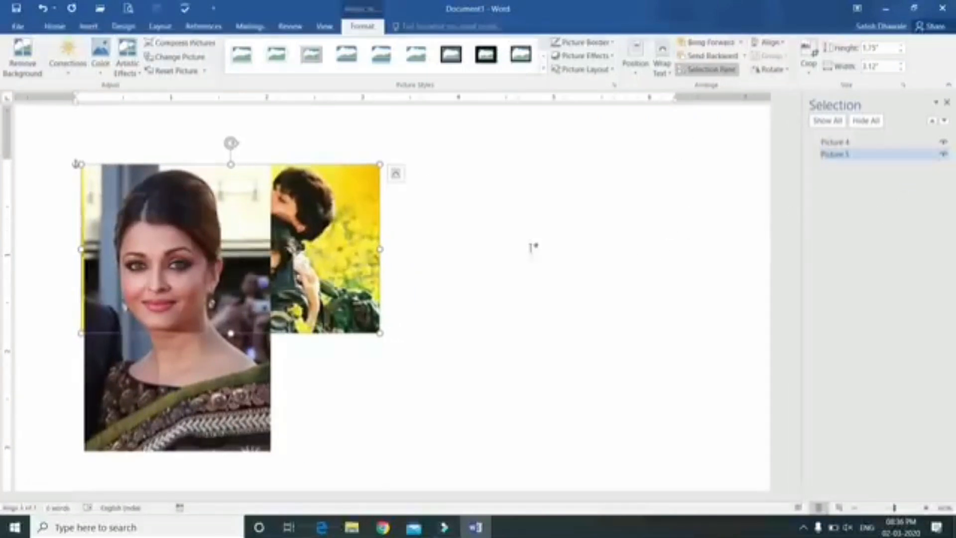
pyautogui.click(943, 155)
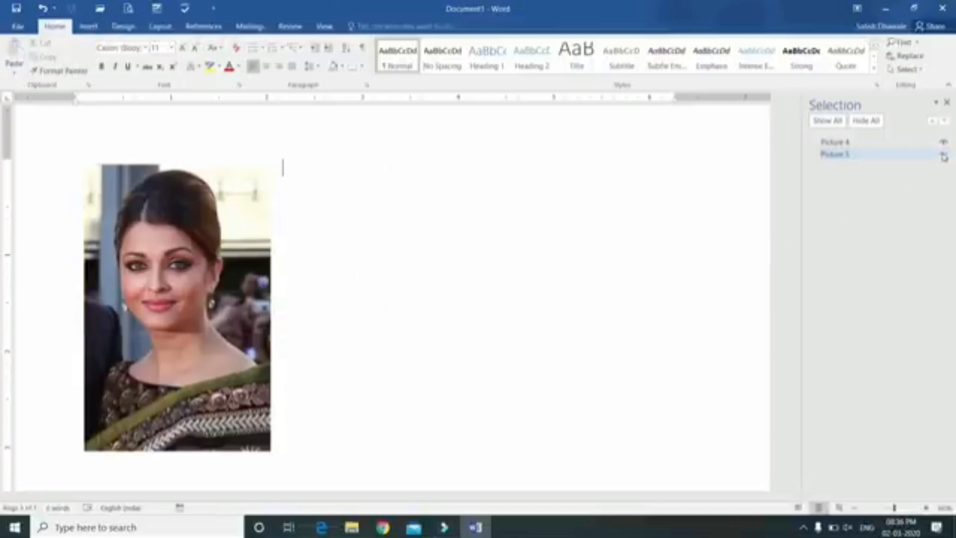
pyautogui.click(944, 155)
pyautogui.click(943, 143)
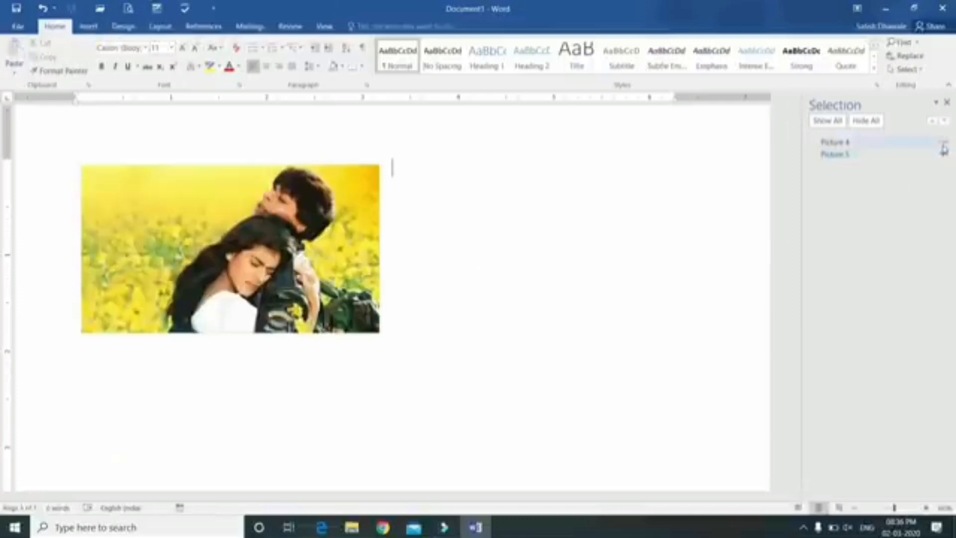
pyautogui.click(943, 143)
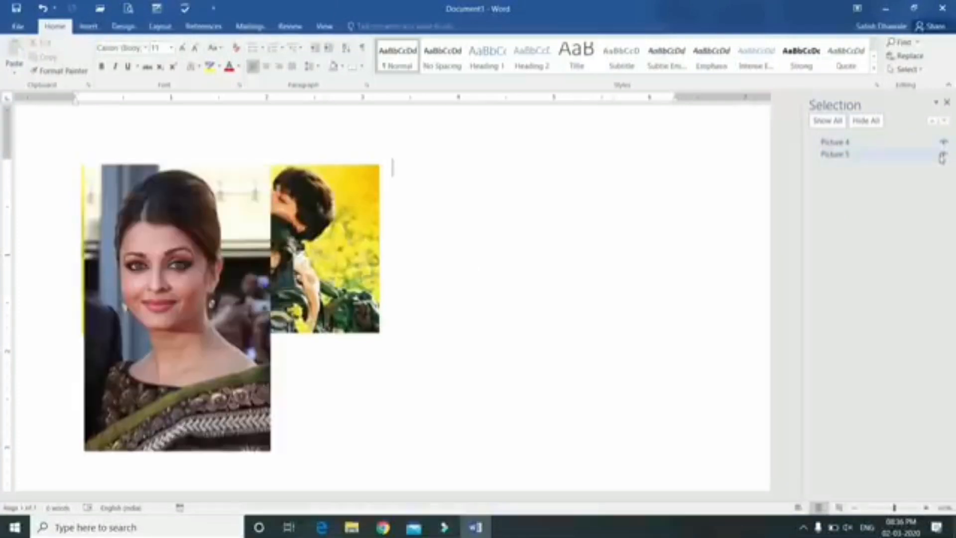
pyautogui.click(942, 156)
pyautogui.click(942, 155)
# - Reorder the stack in the Selection pane by moving Picture 4 below Picture 5
pyautogui.click(889, 156)
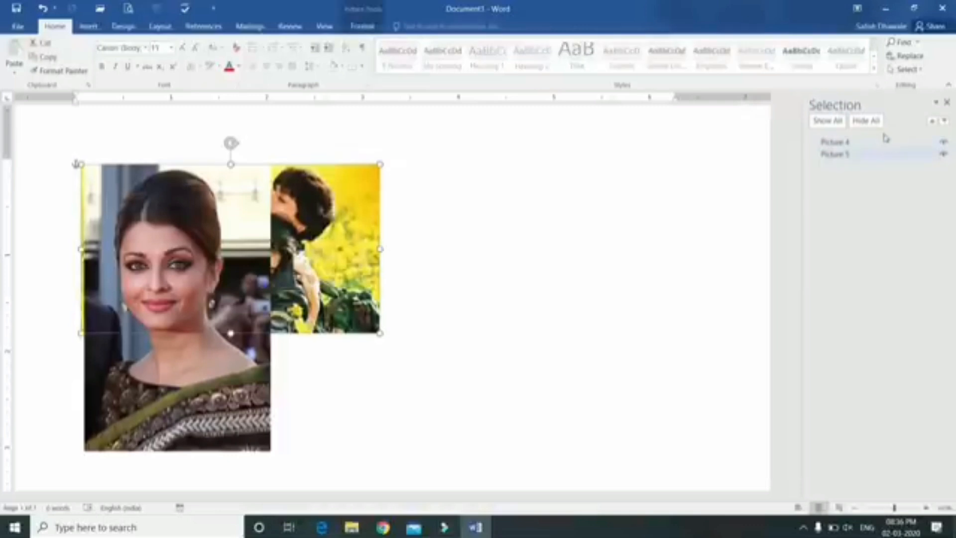
pyautogui.moveTo(862, 146)
pyautogui.mouseDown()
pyautogui.moveTo(865, 172)
pyautogui.moveTo(857, 160)
pyautogui.mouseUp()
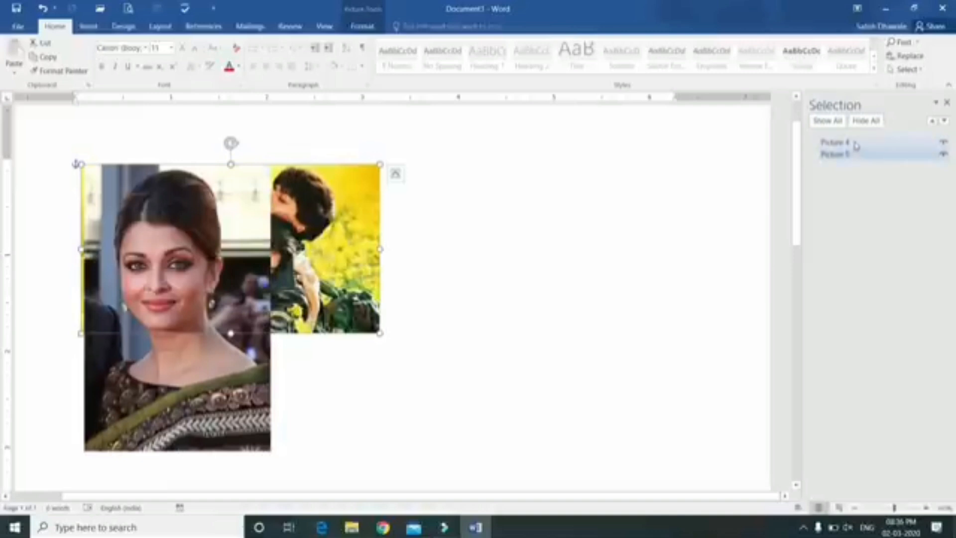
pyautogui.moveTo(856, 145); pyautogui.dragTo(857, 161)
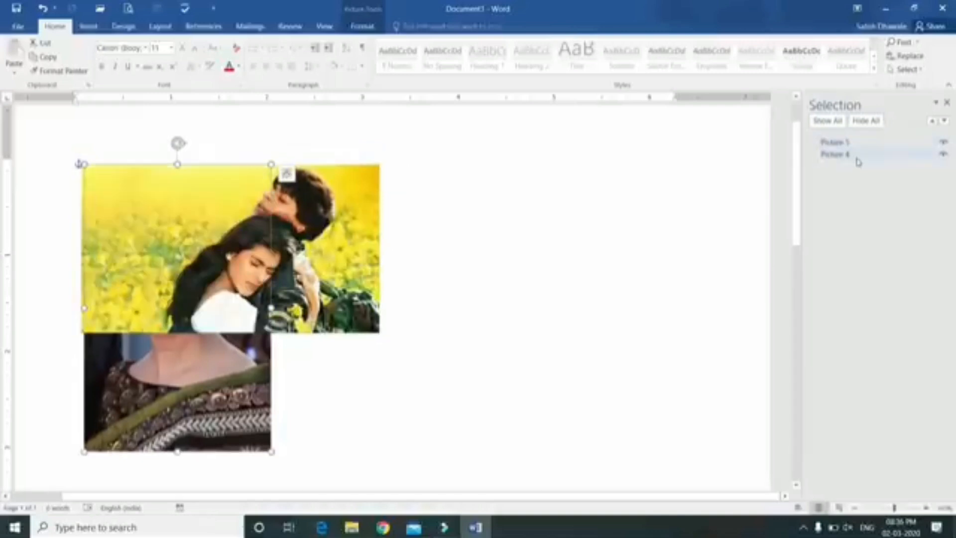
# - Hide both pictures individually, toggle all pictures between shown and hidden, ending with all shown, and close the Selection pane
pyautogui.click(944, 157)
pyautogui.click(943, 144)
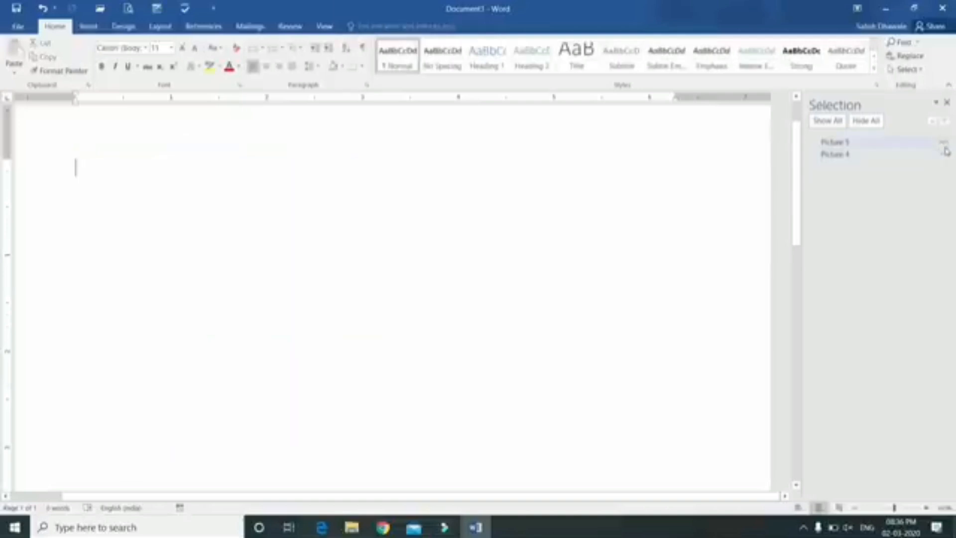
pyautogui.click(842, 122)
pyautogui.click(865, 121)
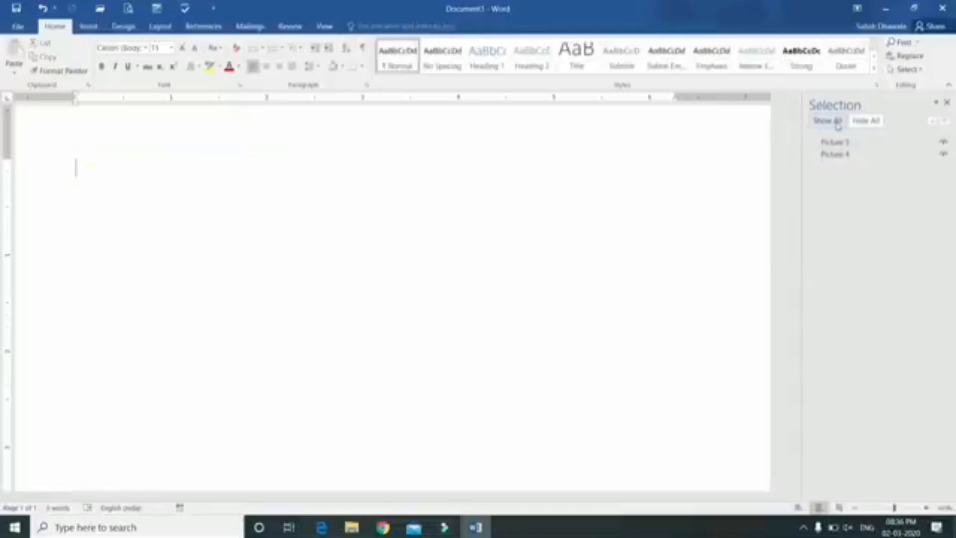
pyautogui.click(838, 122)
pyautogui.click(865, 121)
pyautogui.click(827, 121)
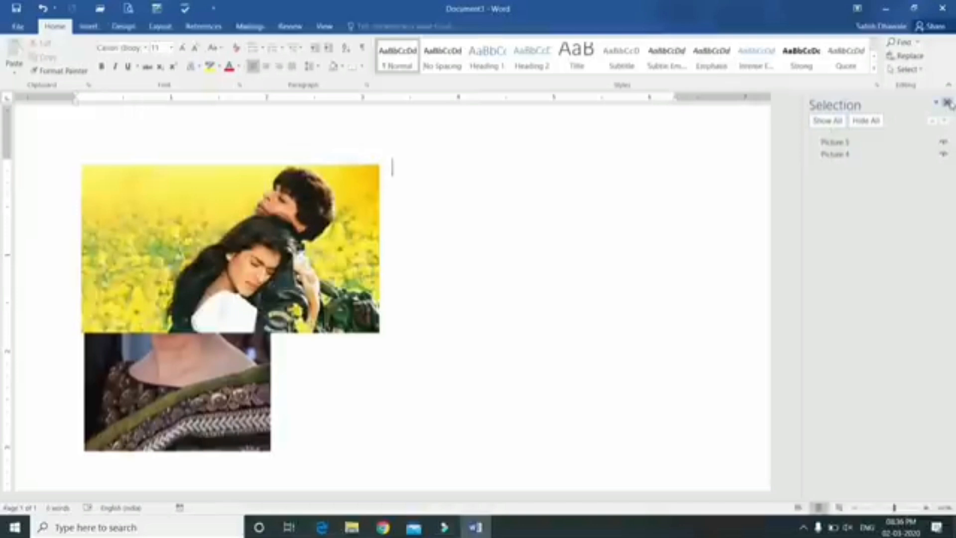
pyautogui.click(948, 103)
# - Move the DDLG picture to the right of the portrait and position it at the page's bottom center with text wrapping
pyautogui.moveTo(342, 253); pyautogui.dragTo(563, 259)
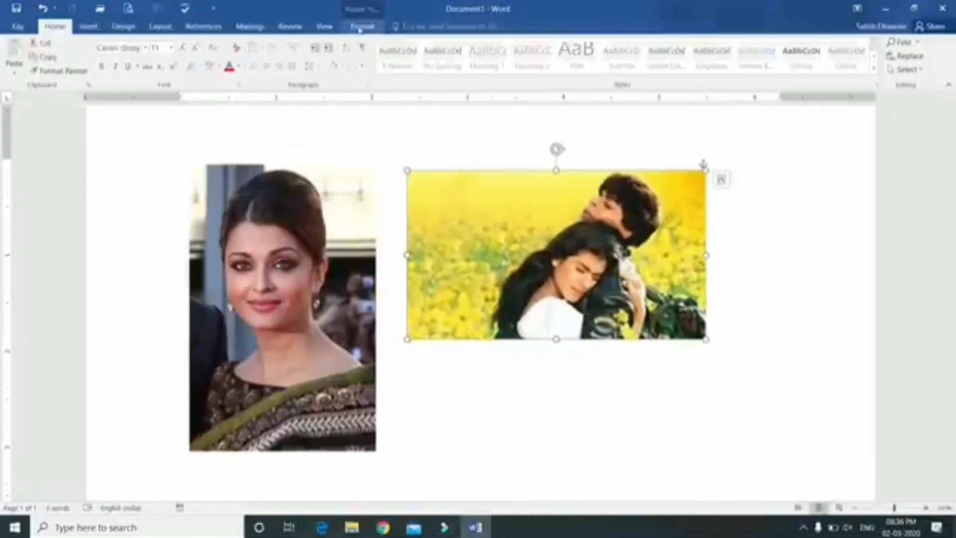
pyautogui.click(362, 26)
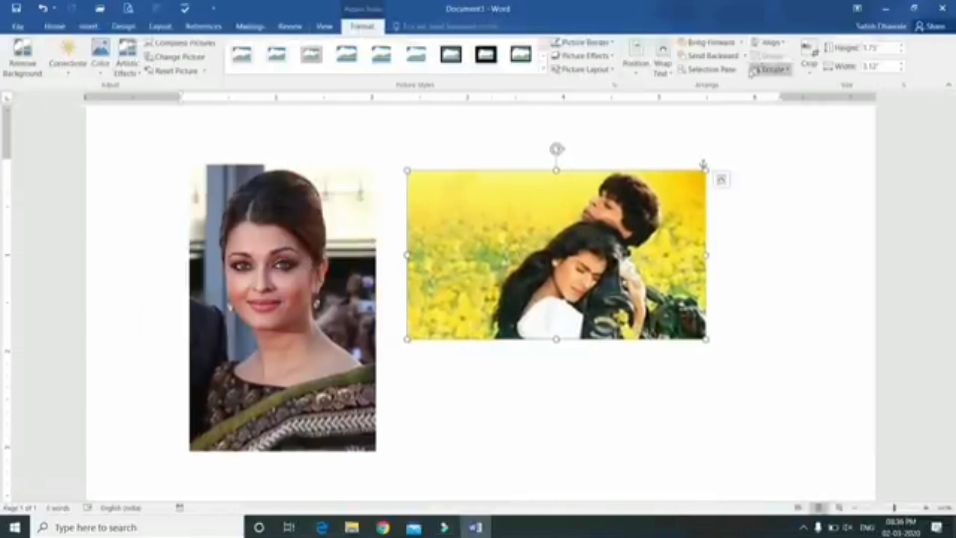
pyautogui.click(635, 73)
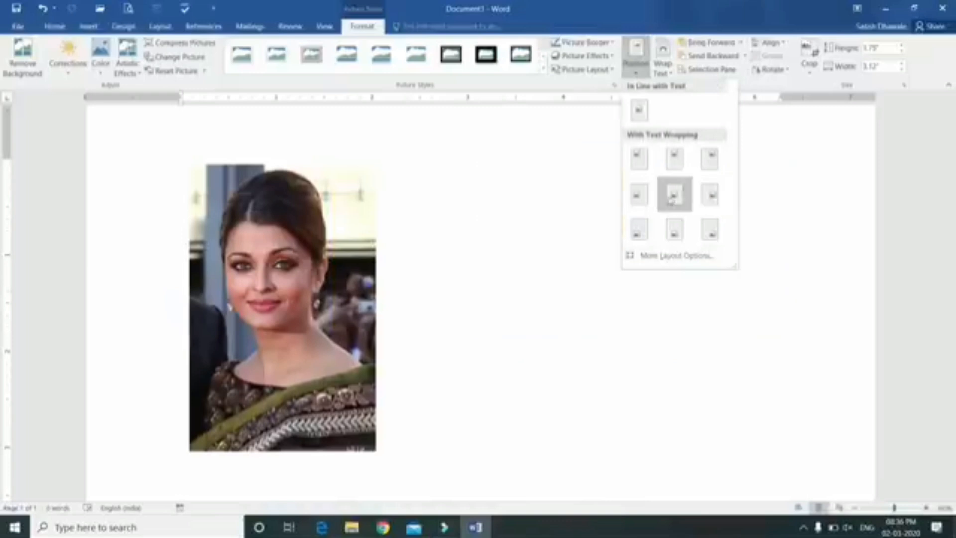
pyautogui.click(674, 238)
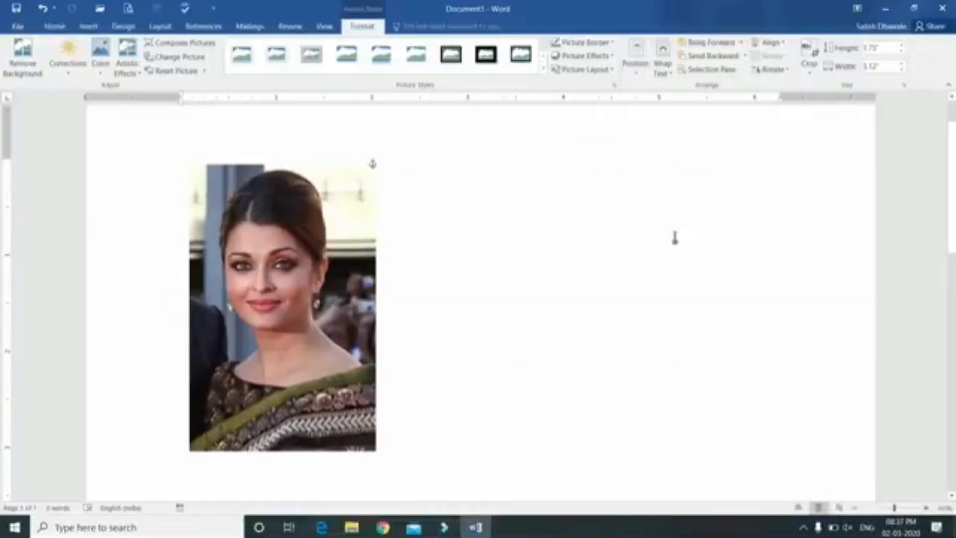
pyautogui.hotkey('ctrl', 'z')
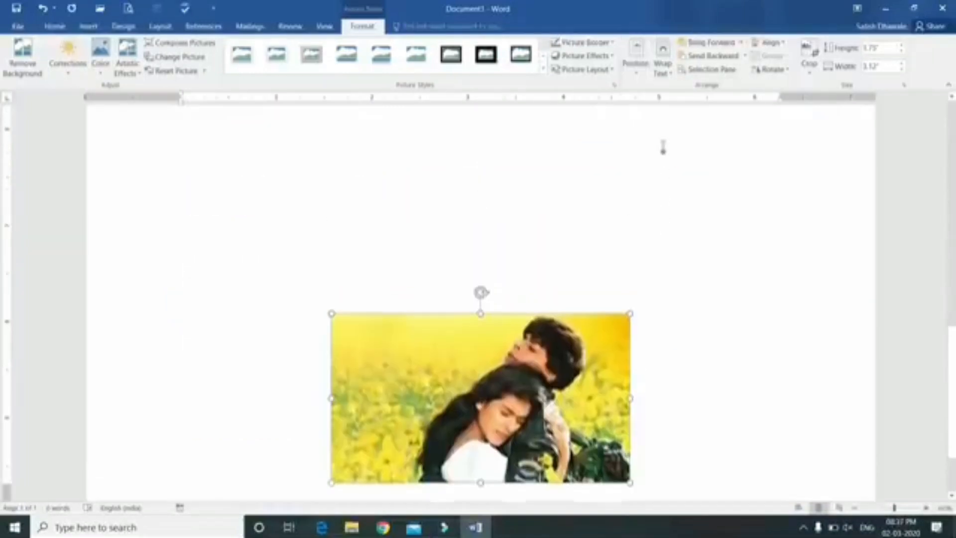
pyautogui.hotkey('ctrl', 'y')
# - Position the DDLG picture at the page's top center with text wrapping
pyautogui.click(636, 55)
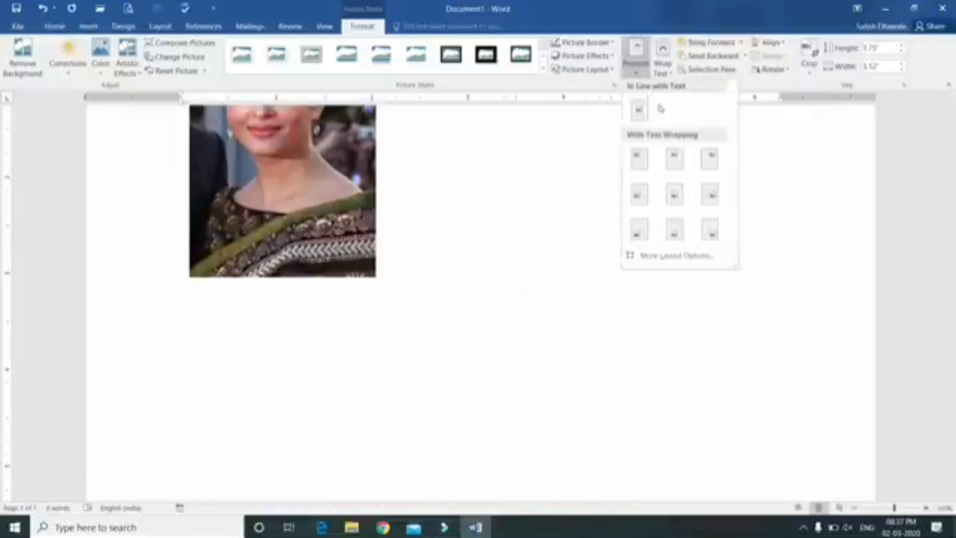
pyautogui.click(673, 159)
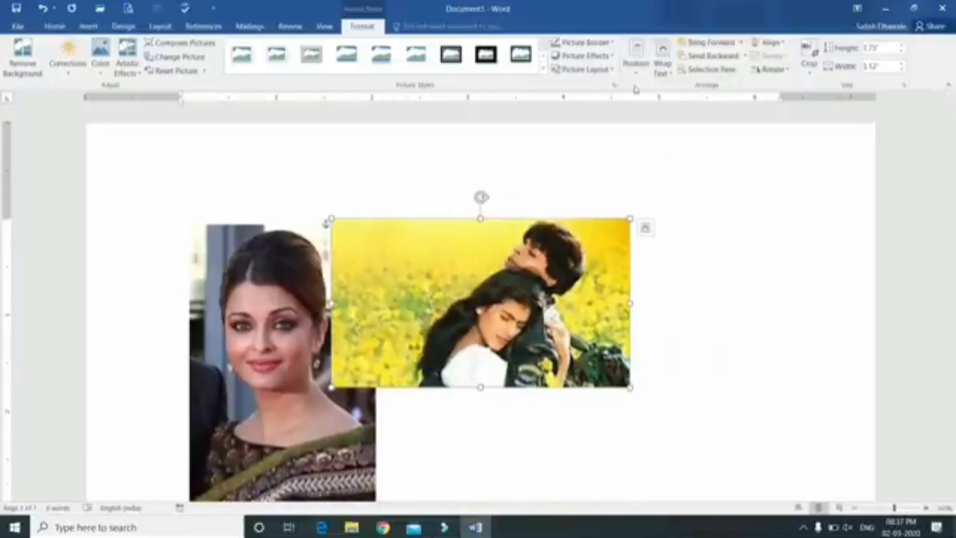